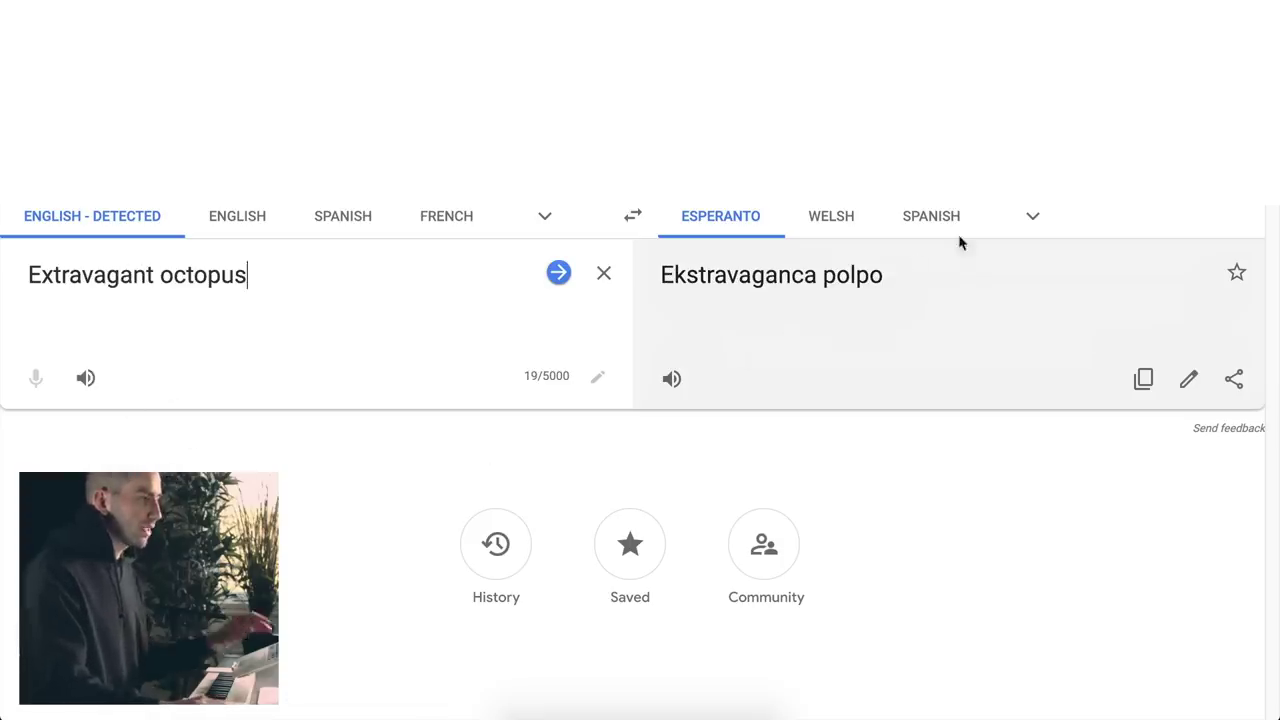
Translate "Extravagant octopus" into Russian and play the translation aloud.
left_click(1033, 219)
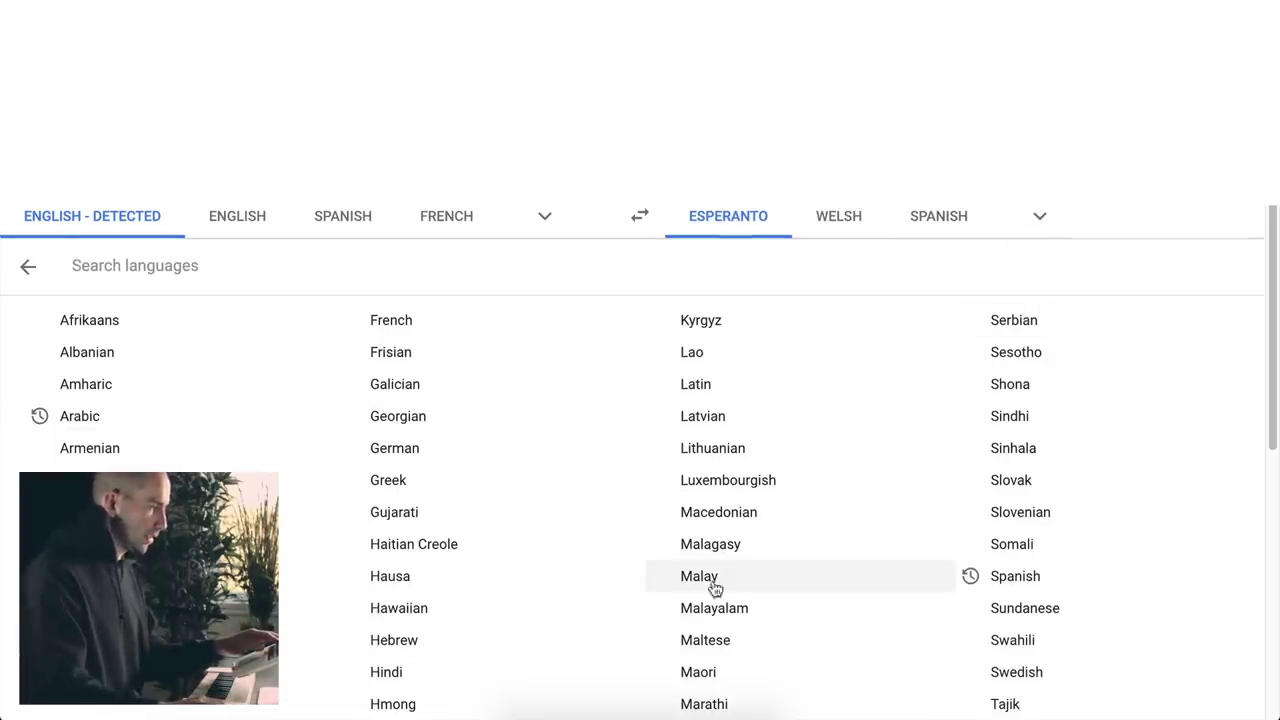
scroll(705, 575, "down", 5)
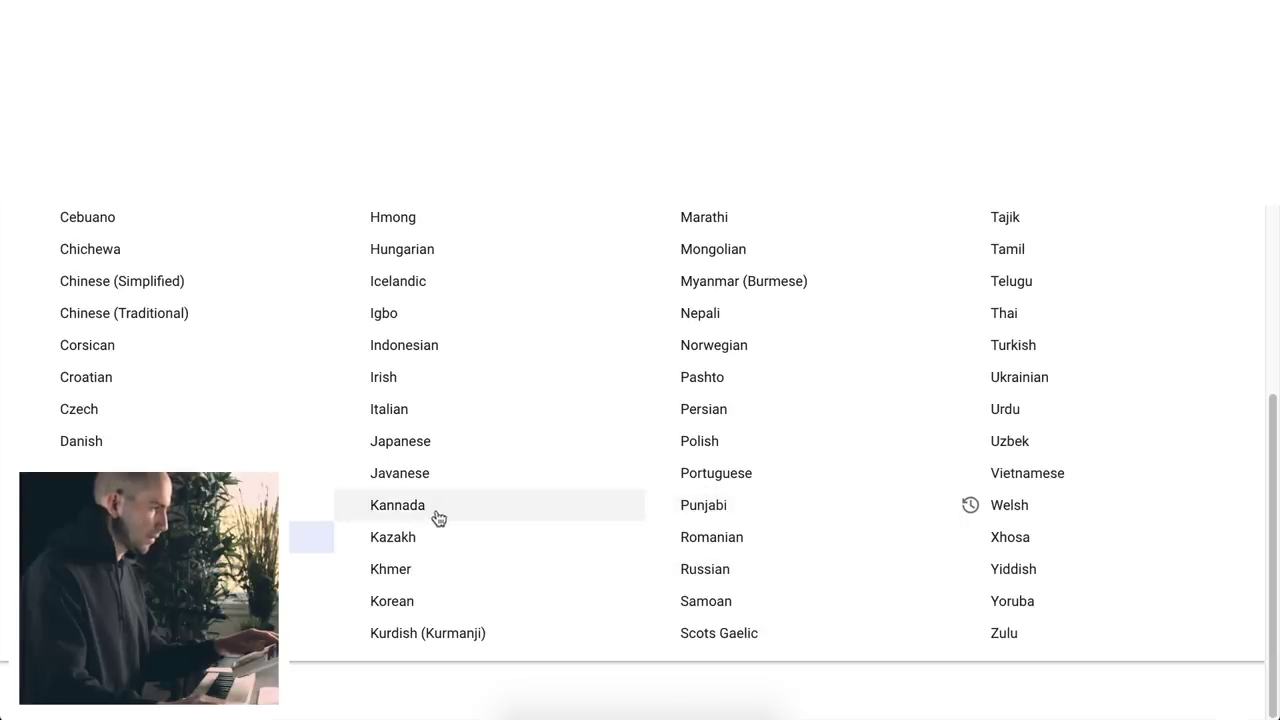
left_click(698, 578)
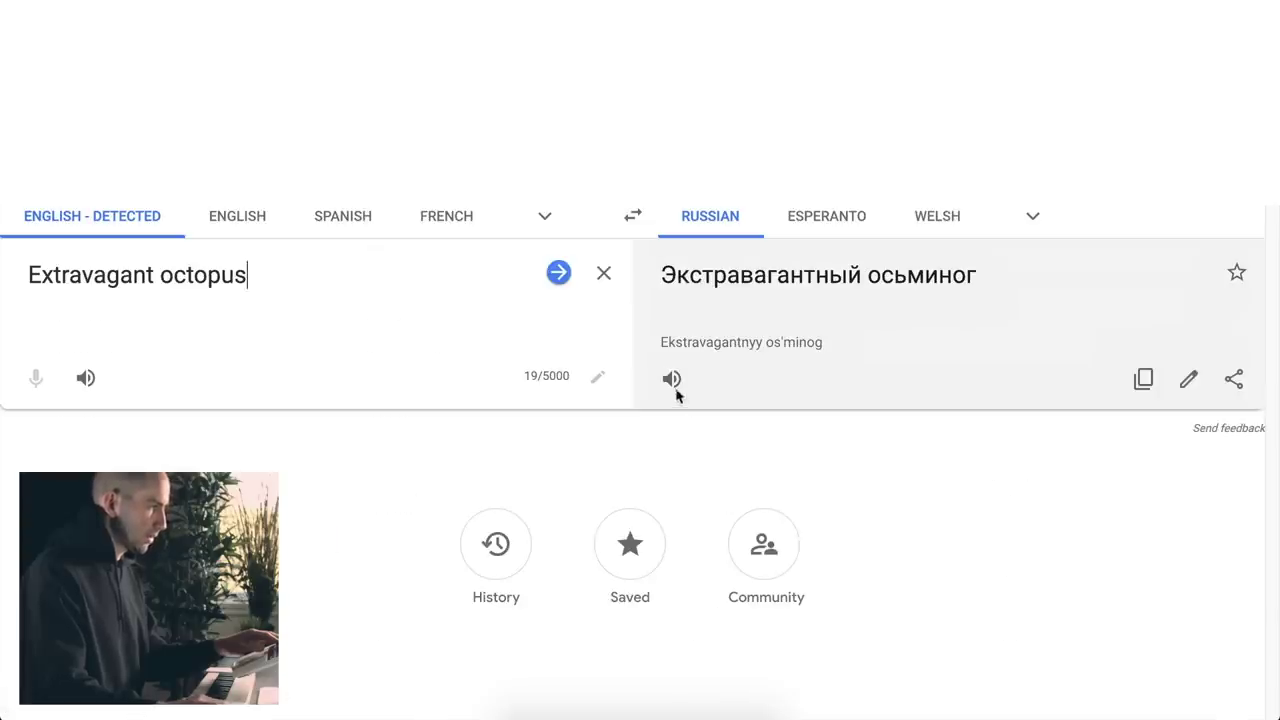
left_click(673, 383)
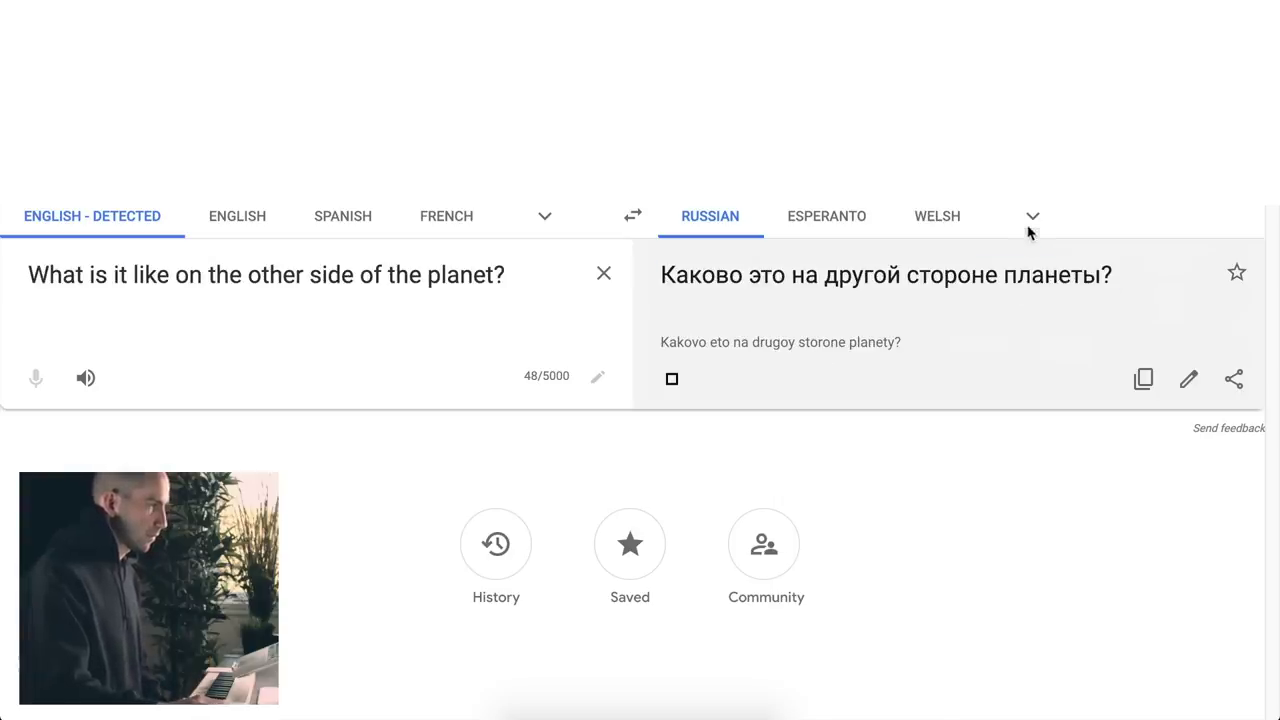
Switch the target language to Welsh for "What is it like on the other side of the planet?".
left_click(1031, 218)
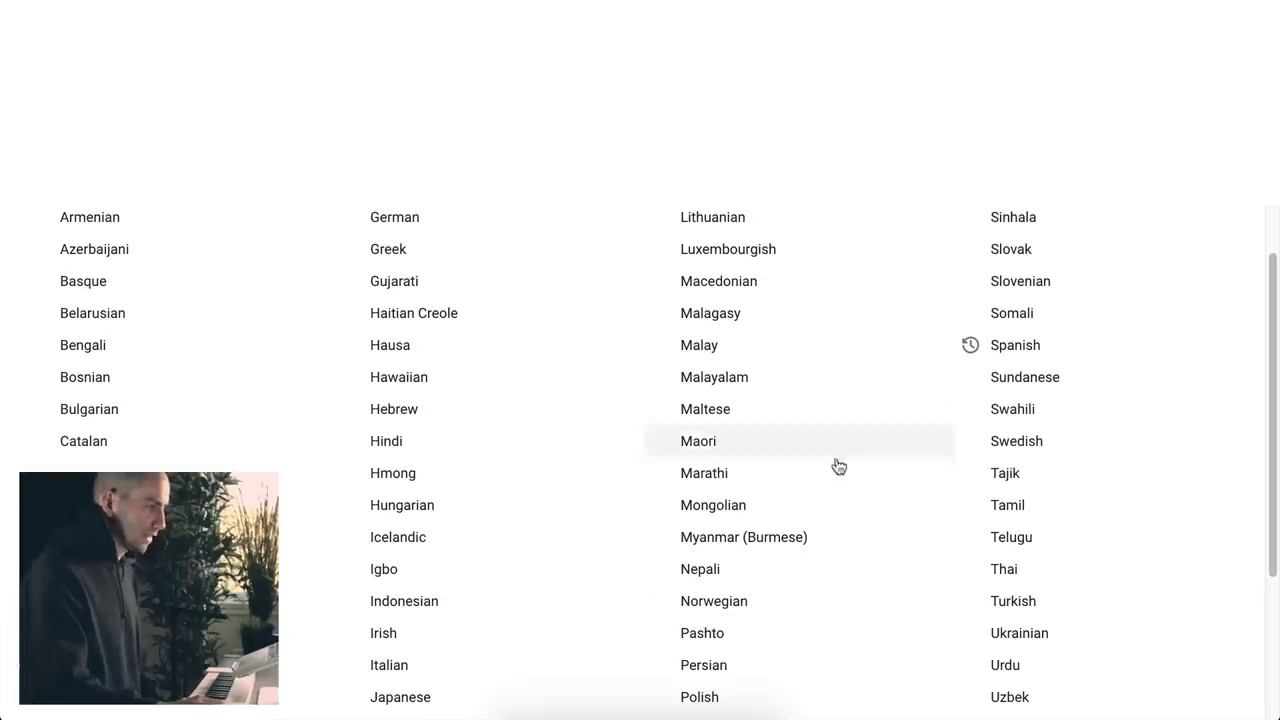
scroll(860, 440, "down", 3)
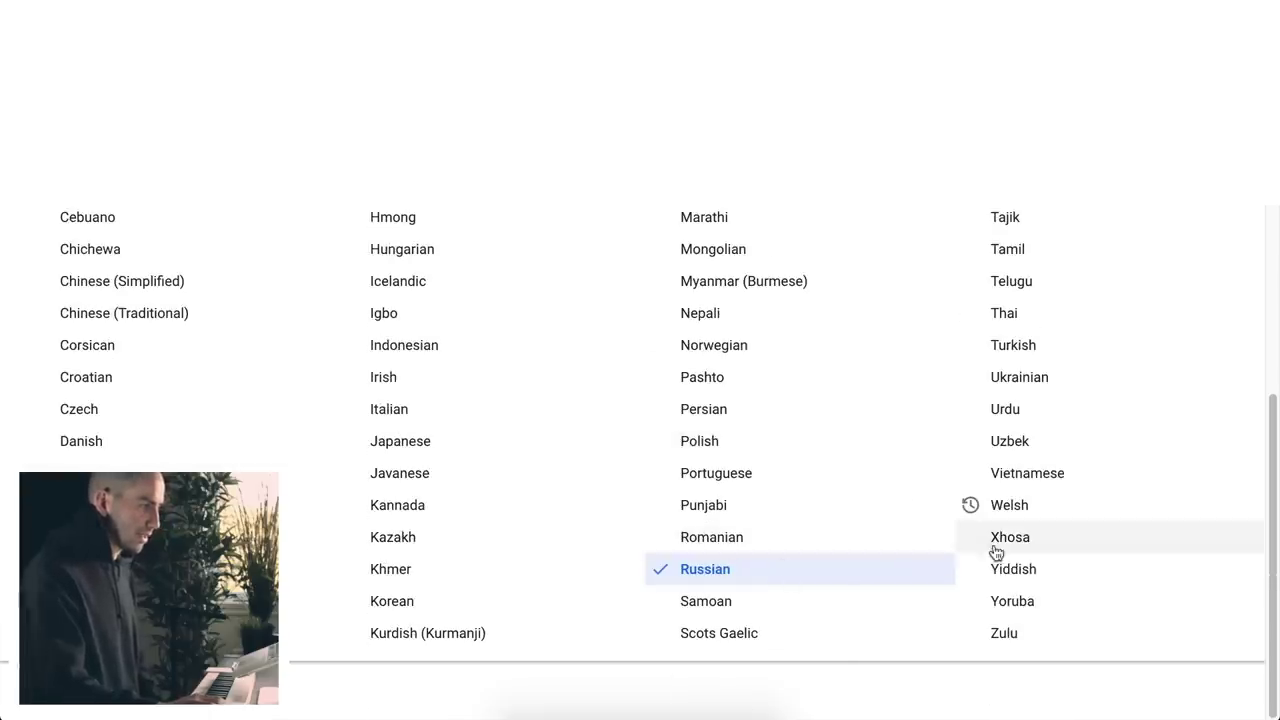
left_click(1010, 505)
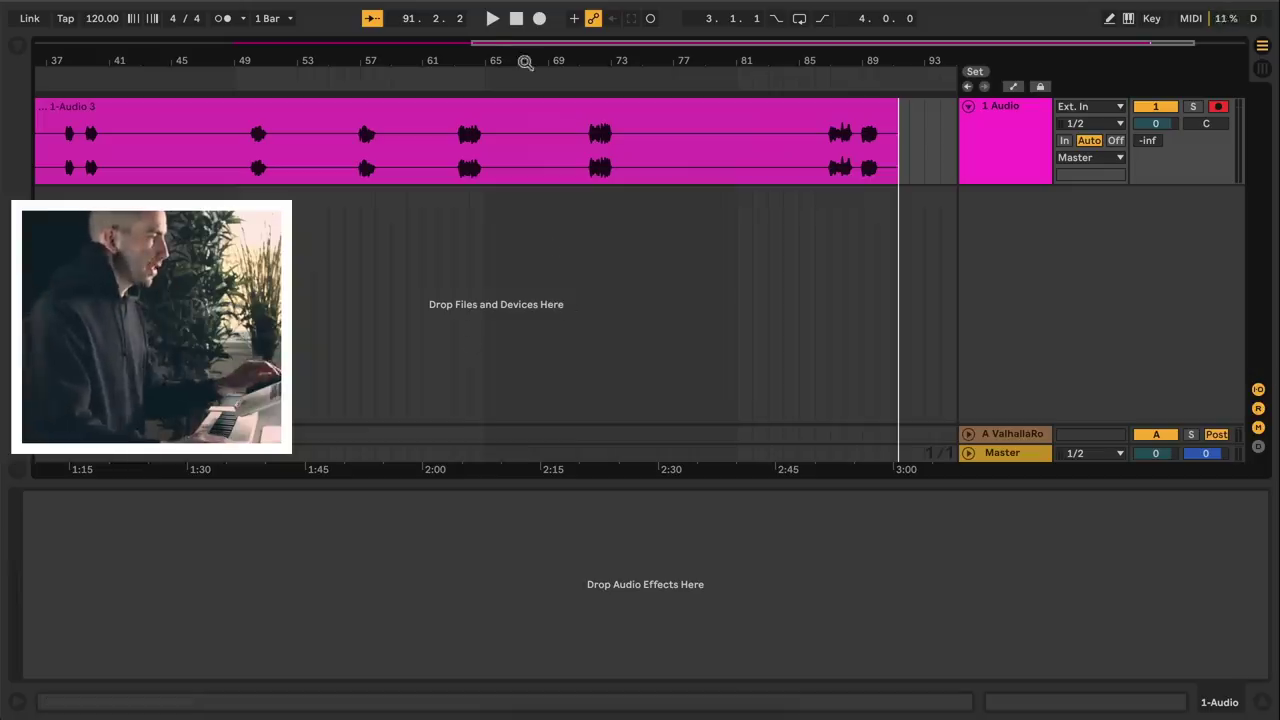
Play the recorded speech from bar 38 in Ableton Live and mark a transient in the phrase extracted at bar 30.
left_click_drag(833, 43, 350, 112)
key("space")
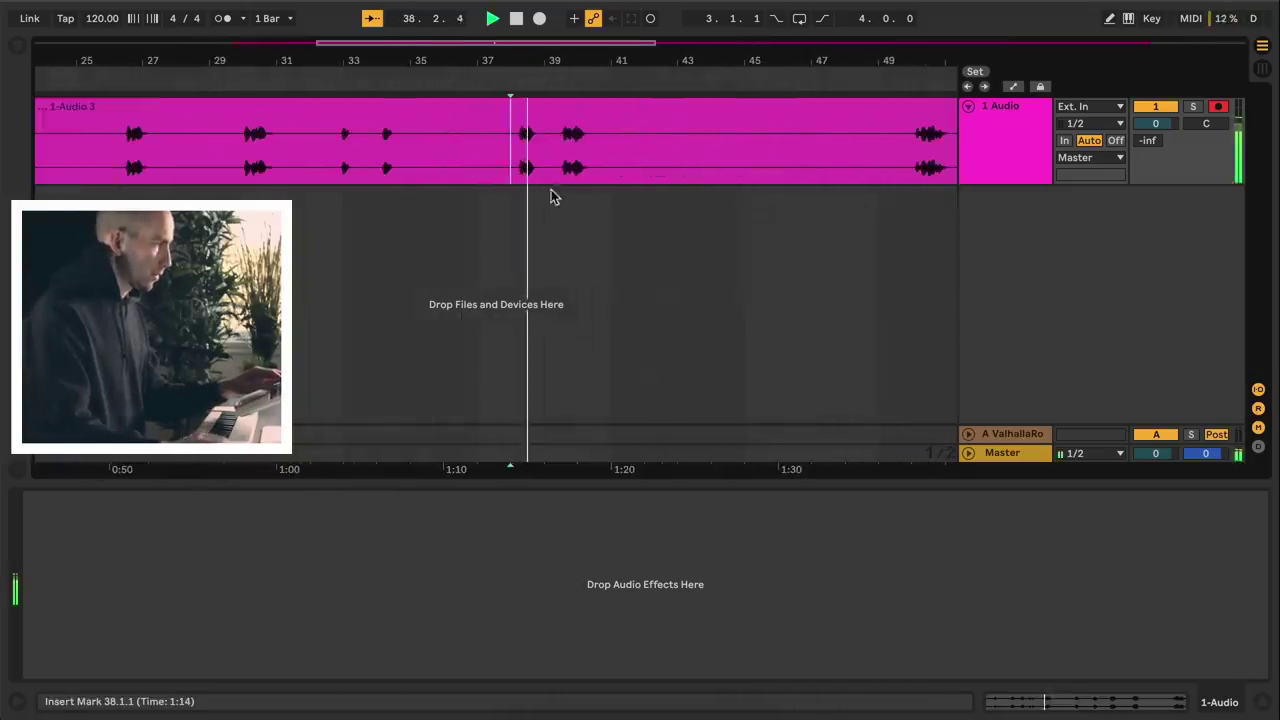
key("space")
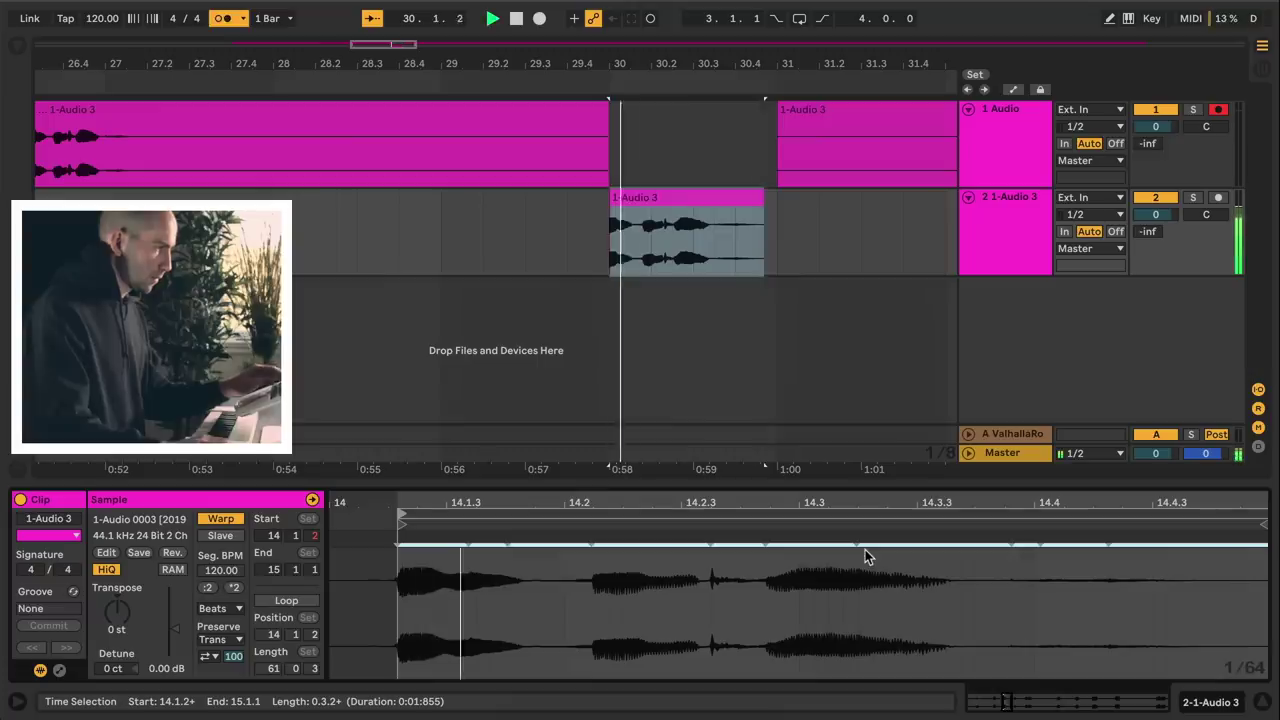
left_click(517, 557)
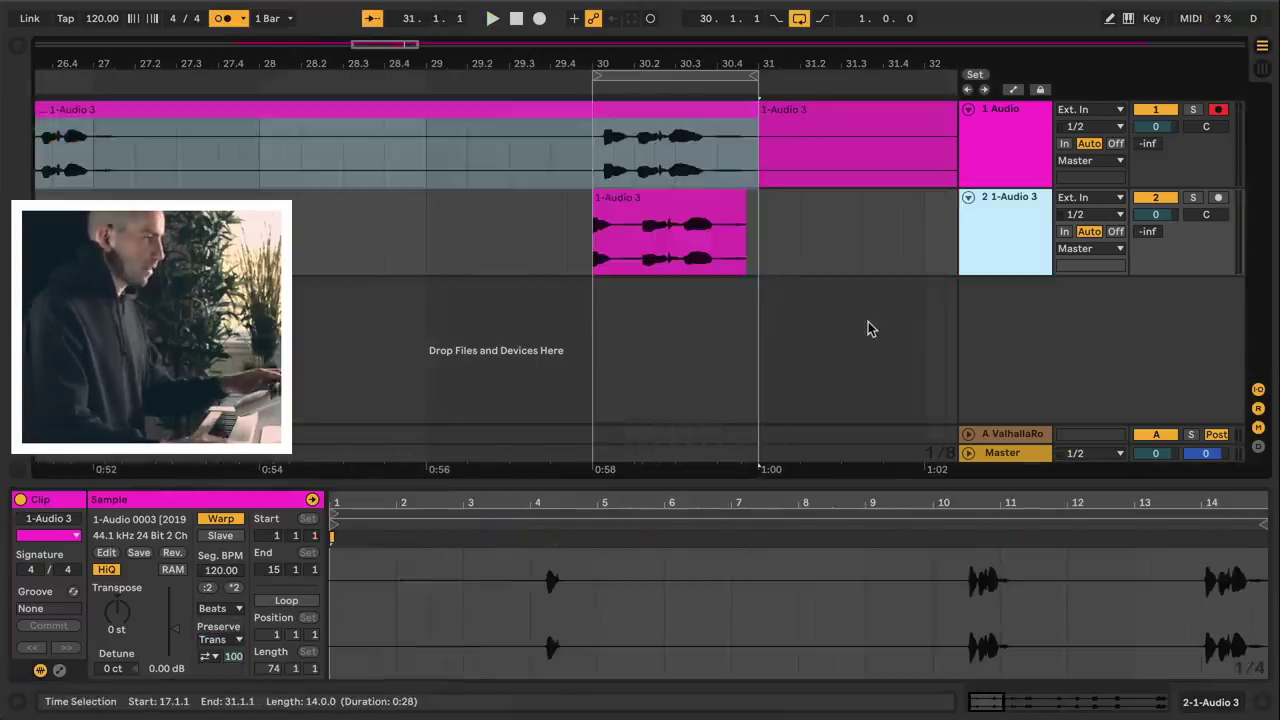
Insert a new MIDI track and load the Impulse instrument onto it.
key("super+shift+t")
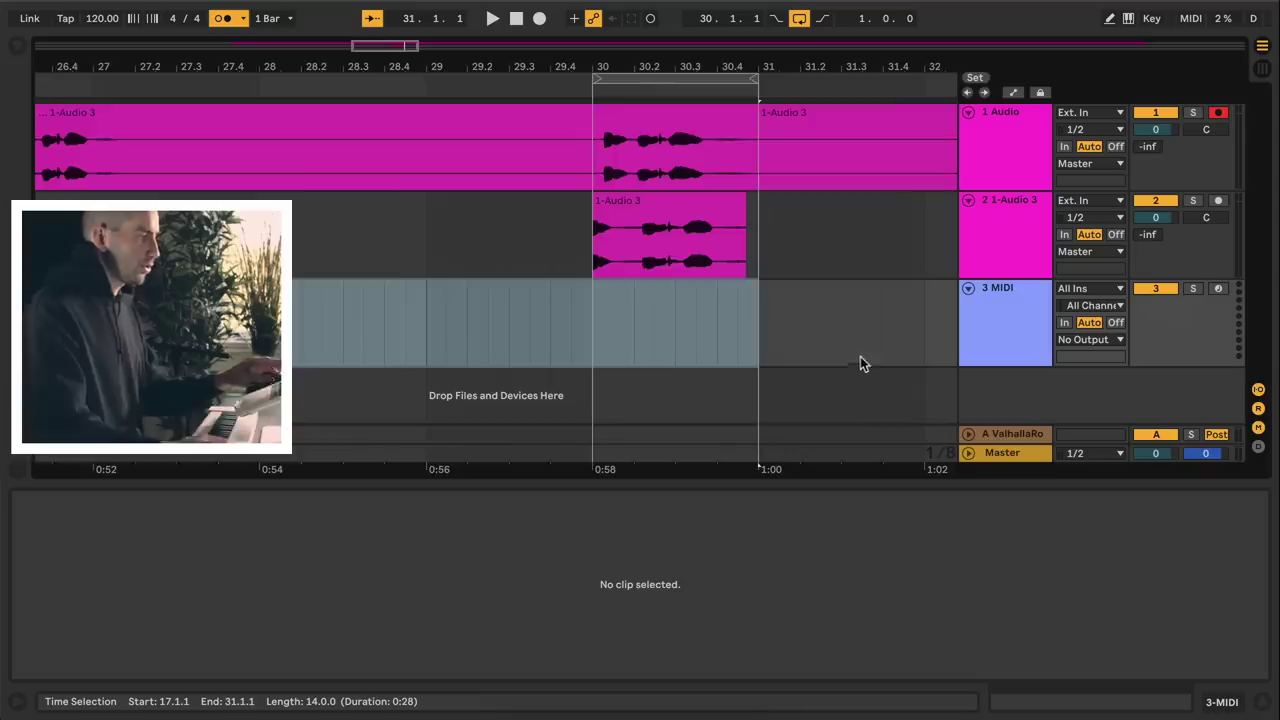
key("super+f")
type("impu")
key("Down")
key("Return")
Lower the transposition of the first vocal slice in Impulse to -34 st.
scroll(695, 322, "down", 5)
scroll(695, 322, "left", 4)
scroll(695, 322, "right", 8)
scroll(695, 322, "left", 2)
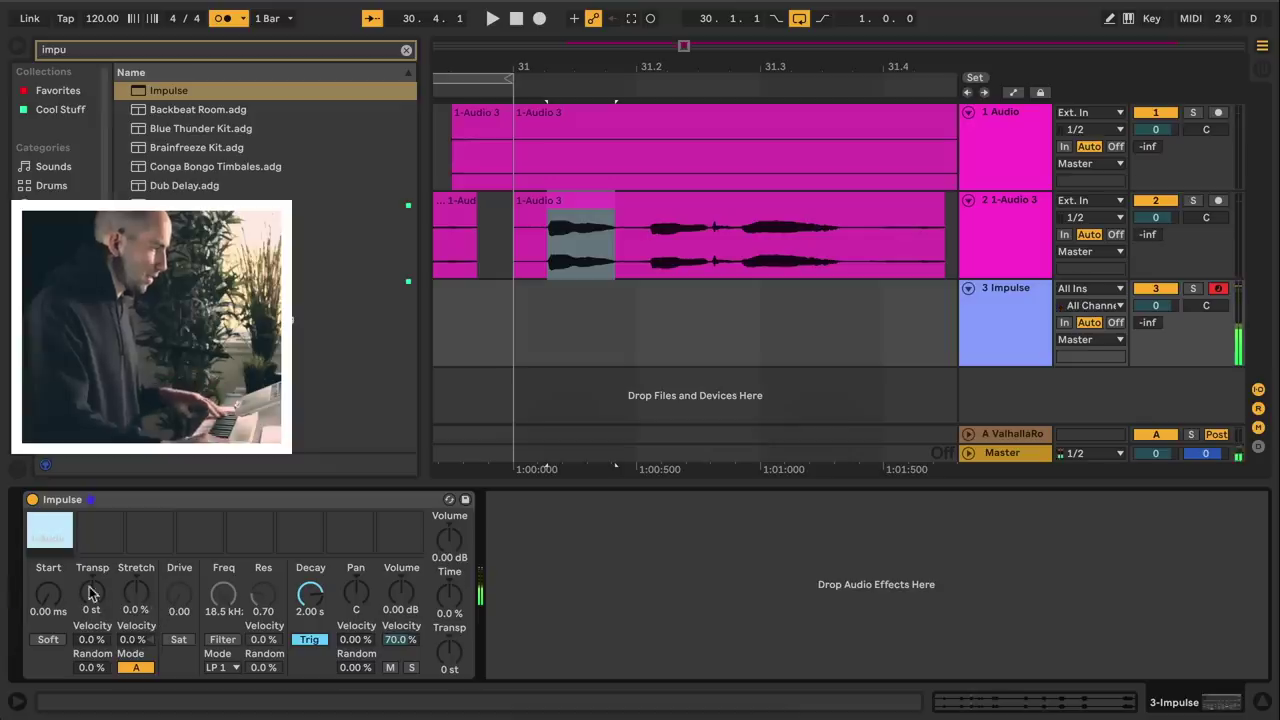
left_click_drag(90, 595, 90, 615)
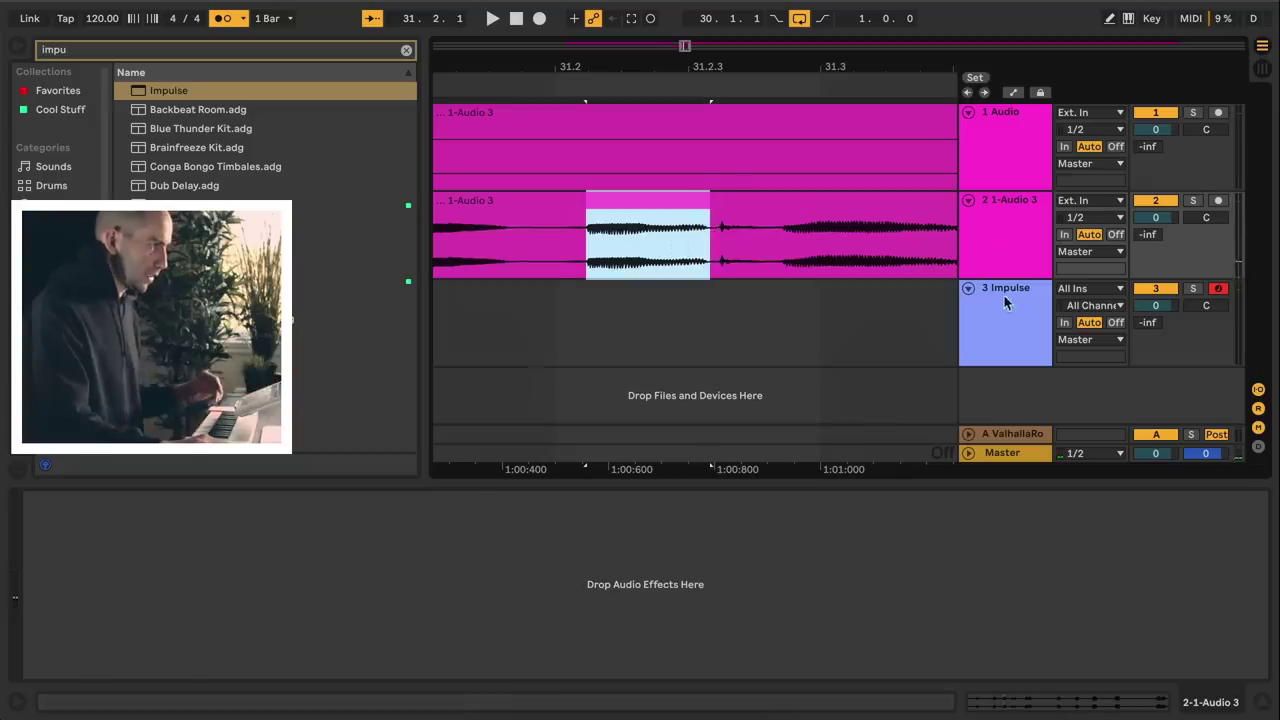
Select further slices of the bar 31 phrase around 31.2, 31.3 and 31.4 for the Impulse track's sample slots.
left_click(985, 300)
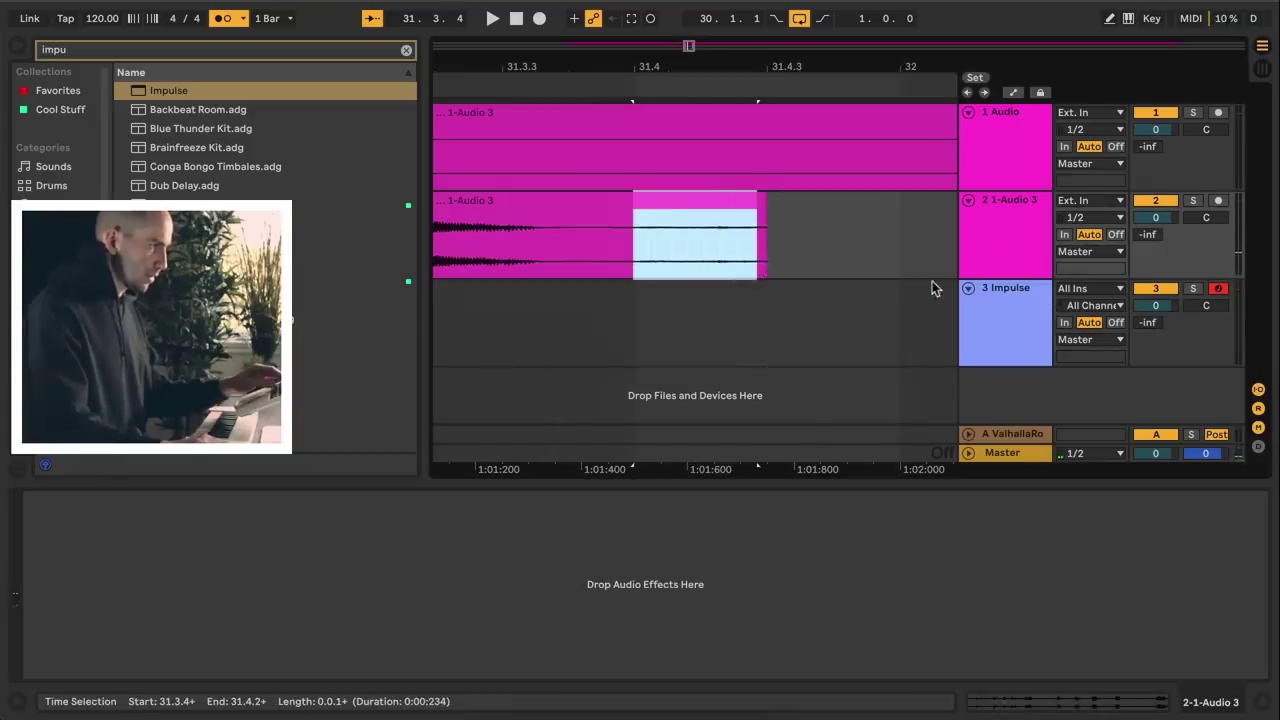
left_click(985, 290)
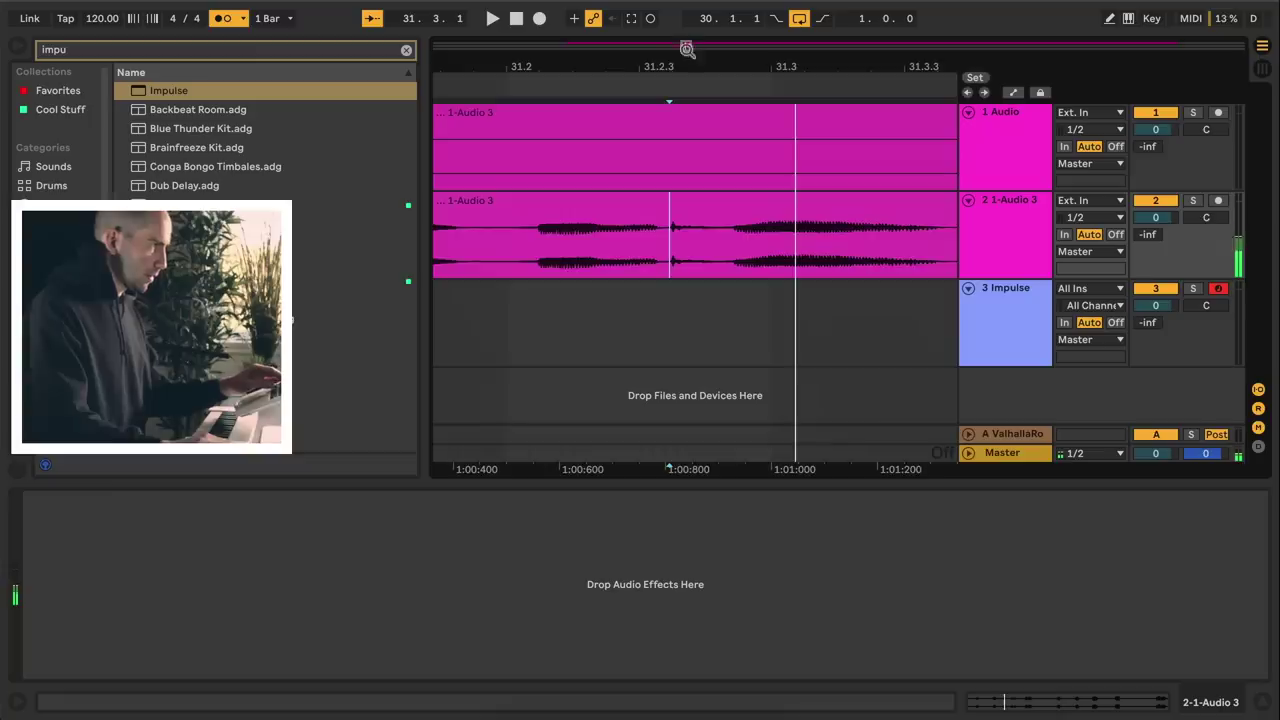
key("plus")
key("plus")
key("plus")
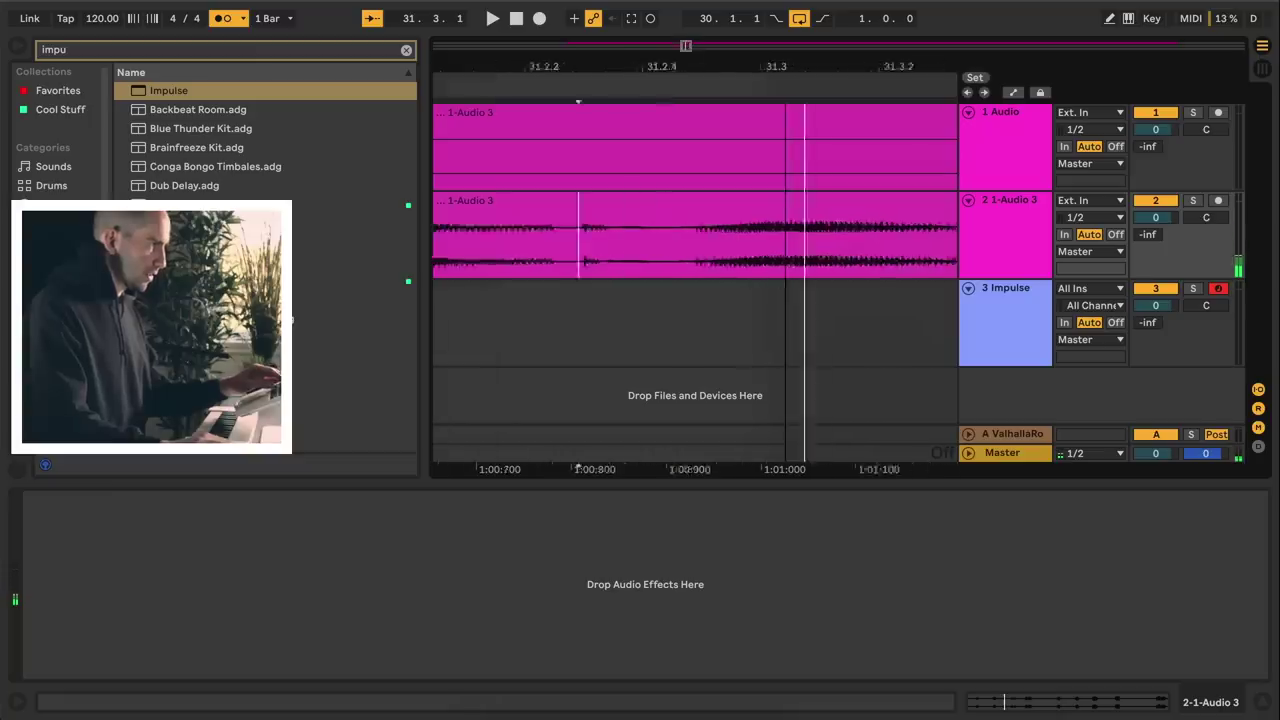
left_click_drag(660, 251, 788, 250)
left_click(1030, 300)
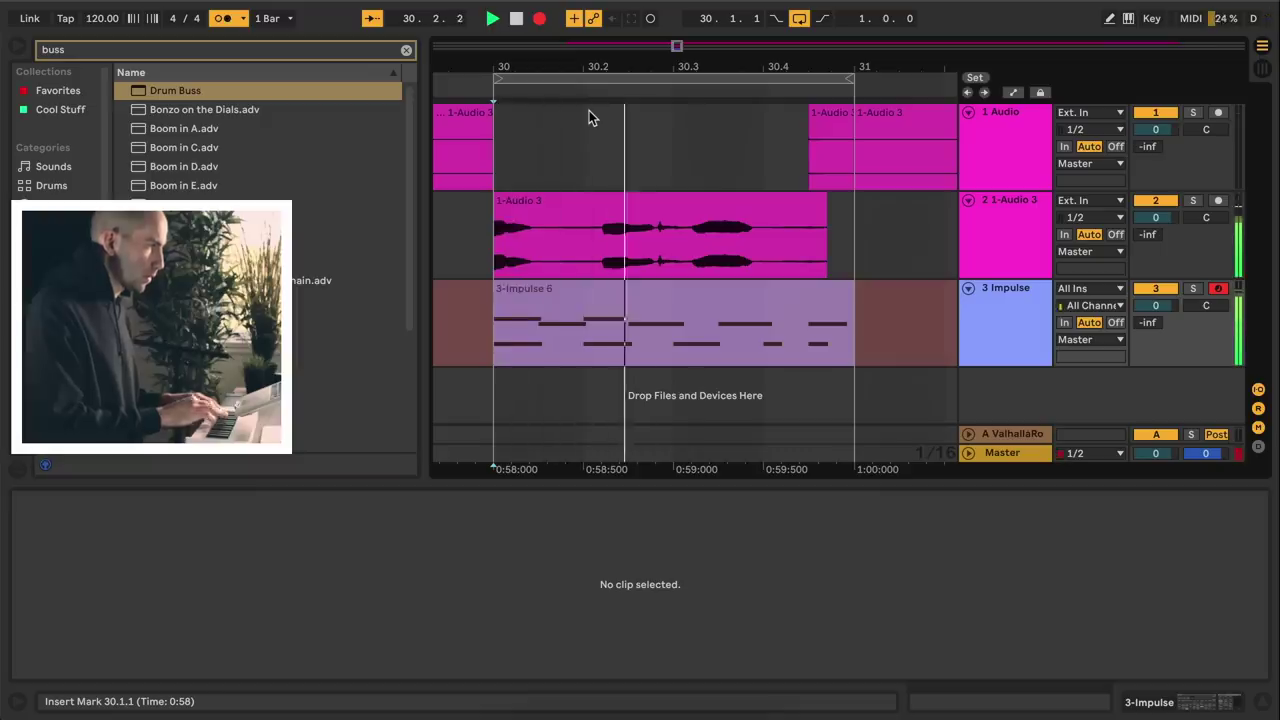
Open the first vocal slice at 30.1.1 and adjust its transposition to about -4 st while listening to the loop.
left_click(640, 286)
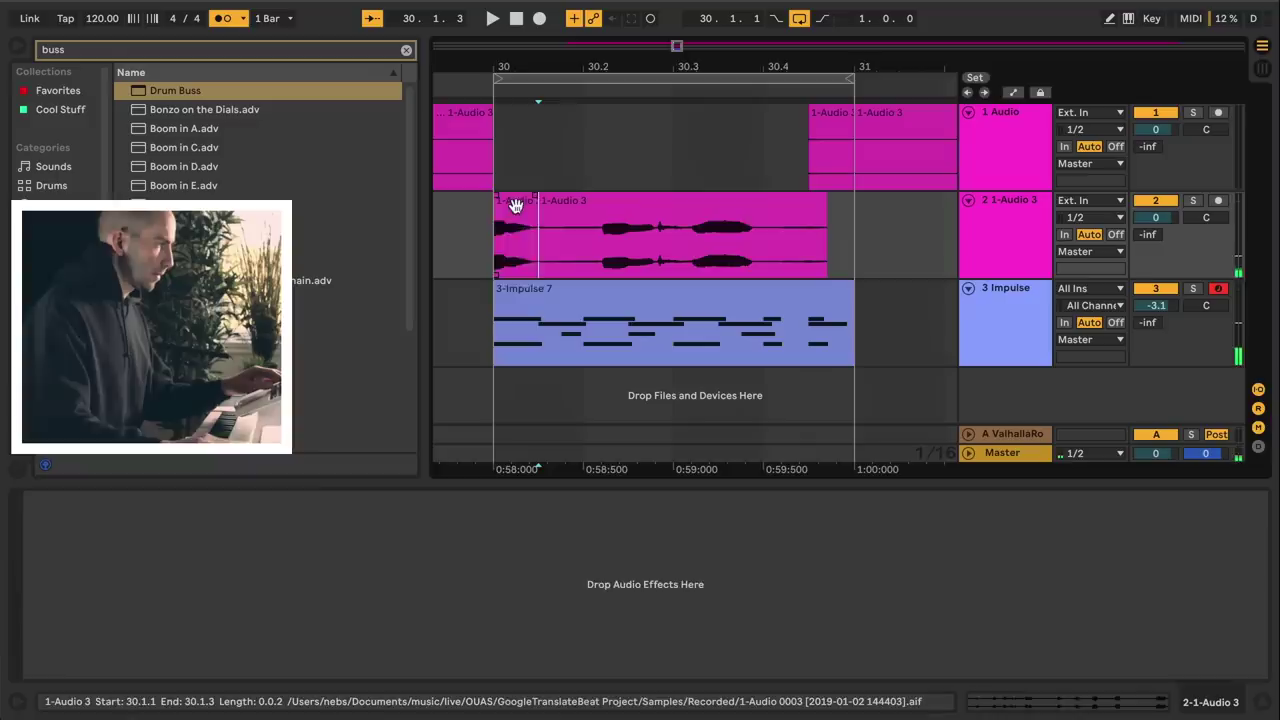
double_click(515, 203)
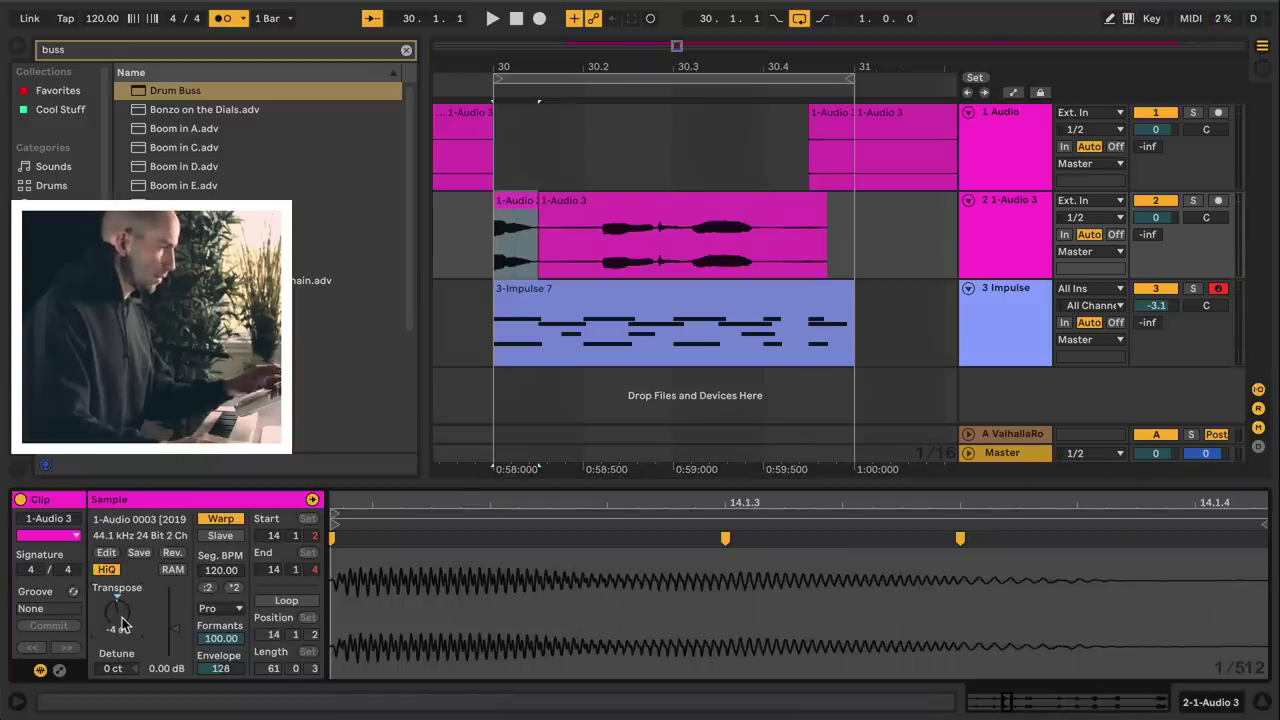
key("space")
left_click_drag(122, 617, 126, 616)
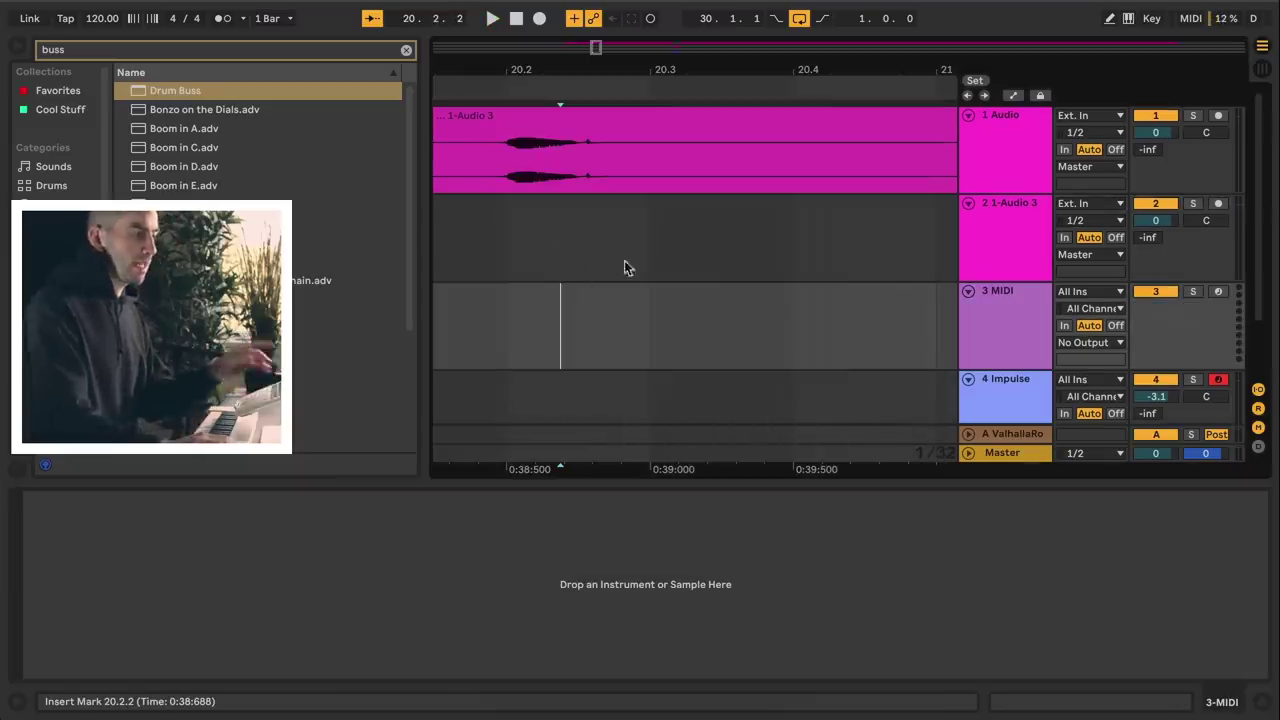
Select the vocal sound from 20.2.1 to 20.2.4 and load it into a Simpler on the new MIDI track.
left_click(1002, 294)
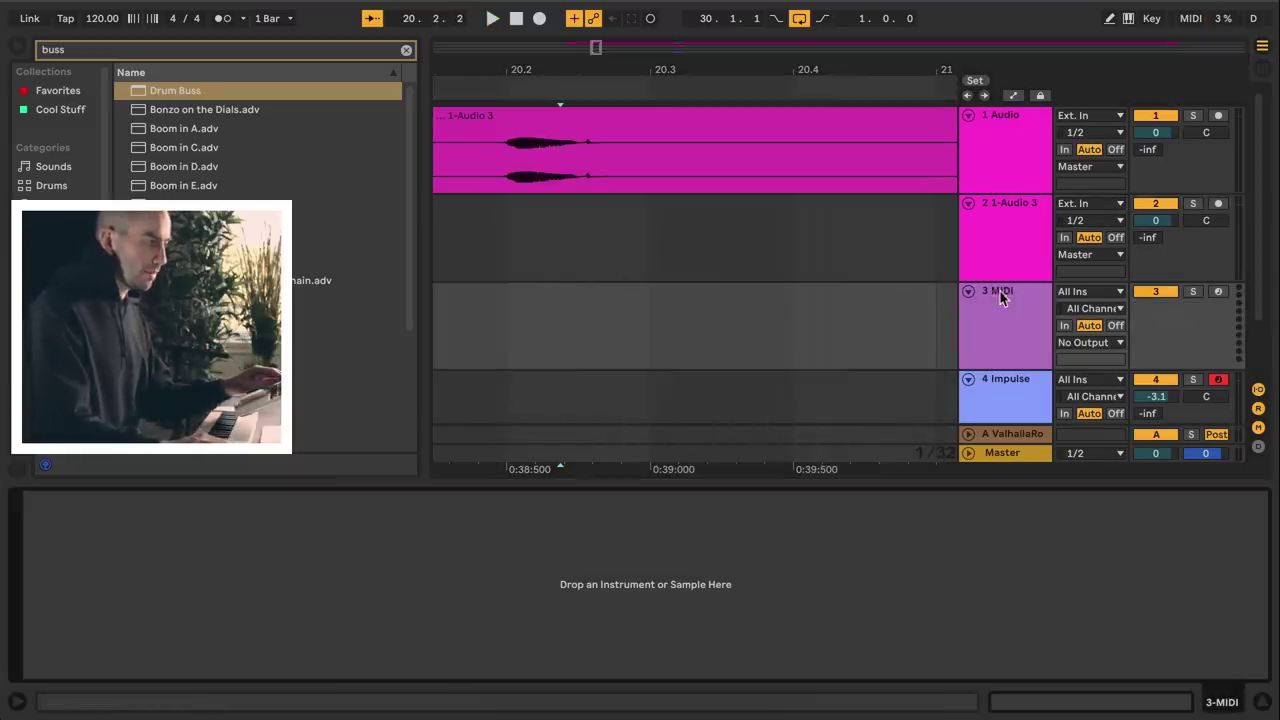
left_click_drag(506, 177, 632, 178)
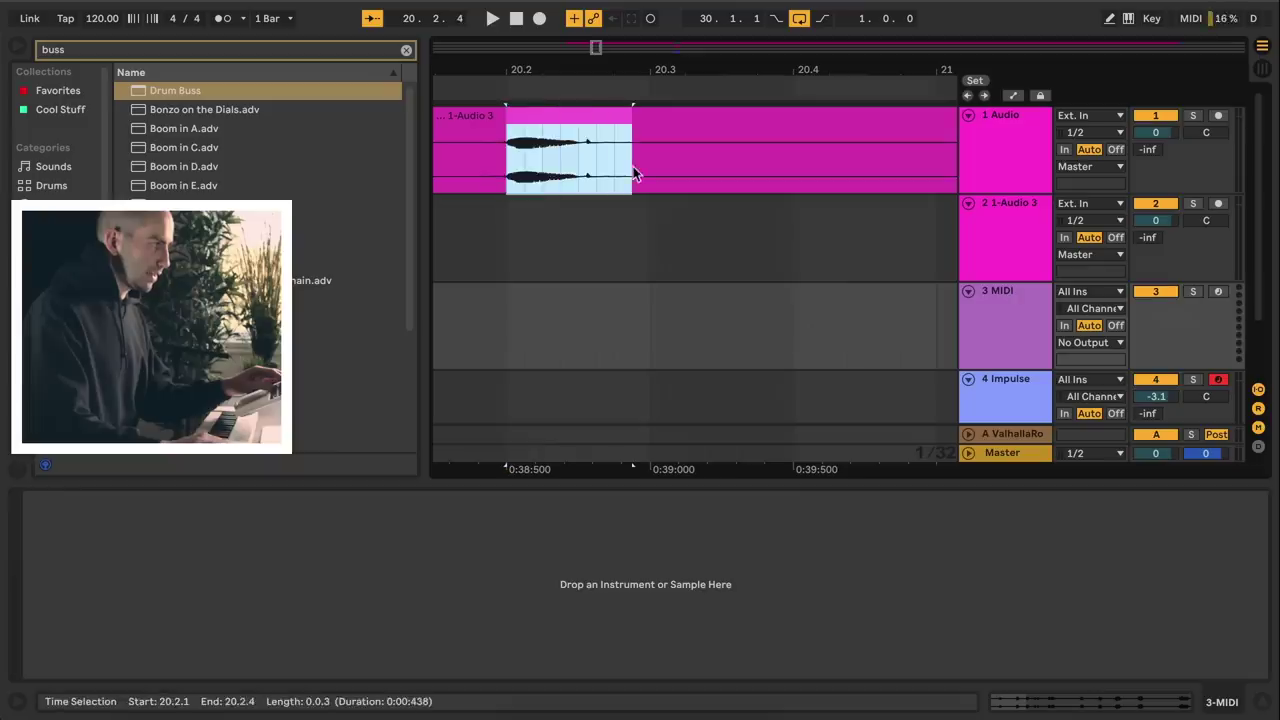
left_click(1002, 293)
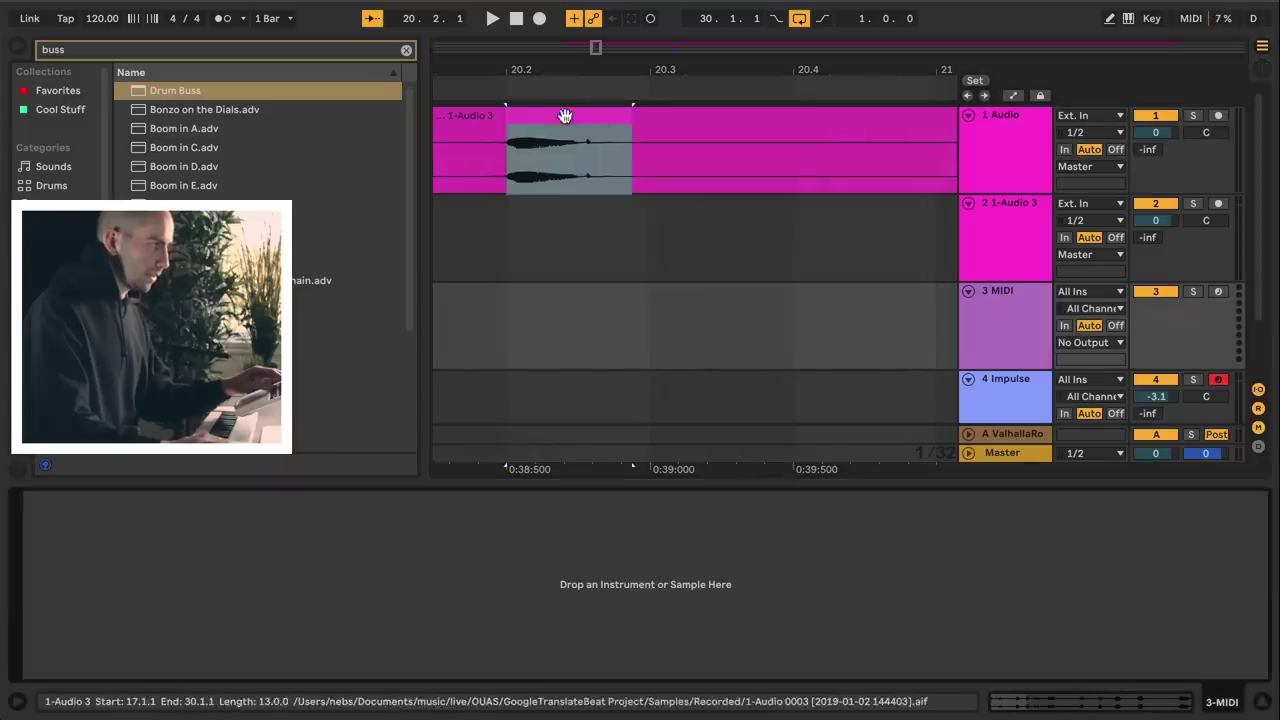
left_click(320, 534)
left_click_drag(320, 534, 320, 534)
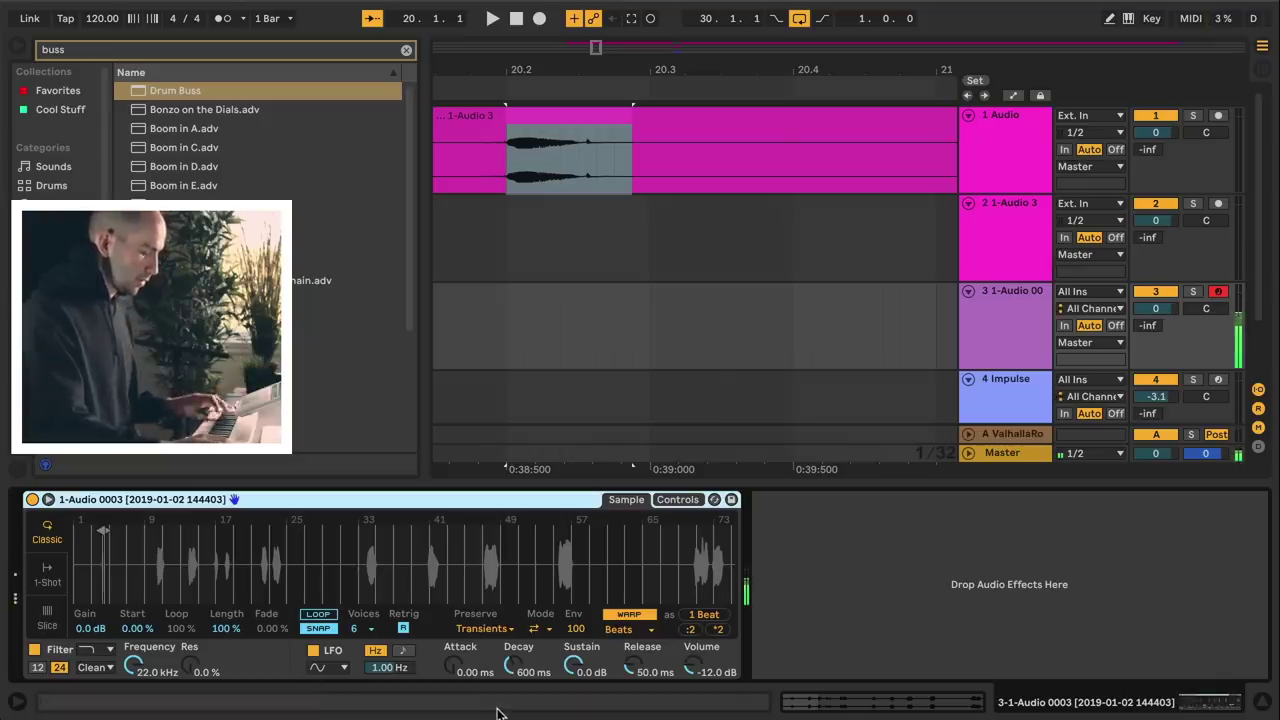
Enable looping in Simpler and shorten the loop to the steady part of the vocal sound.
left_click_drag(106, 519, 358, 517)
left_click_drag(602, 567, 164, 578)
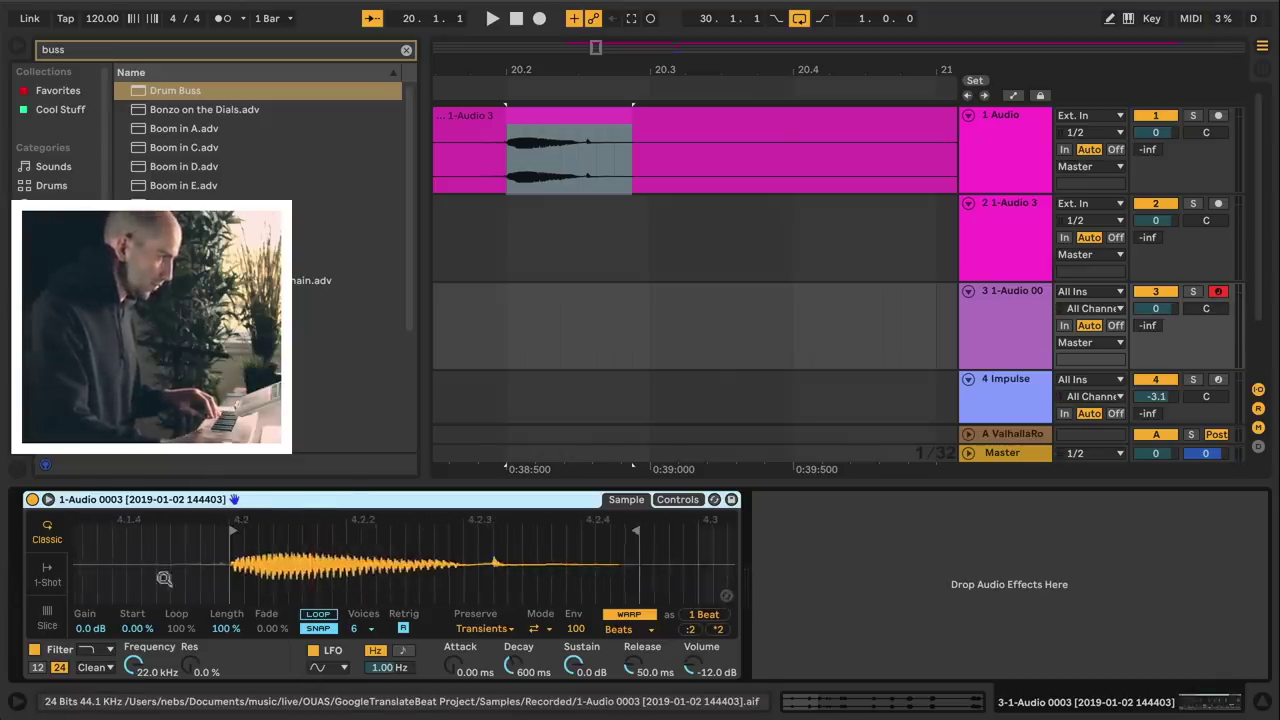
left_click(330, 613)
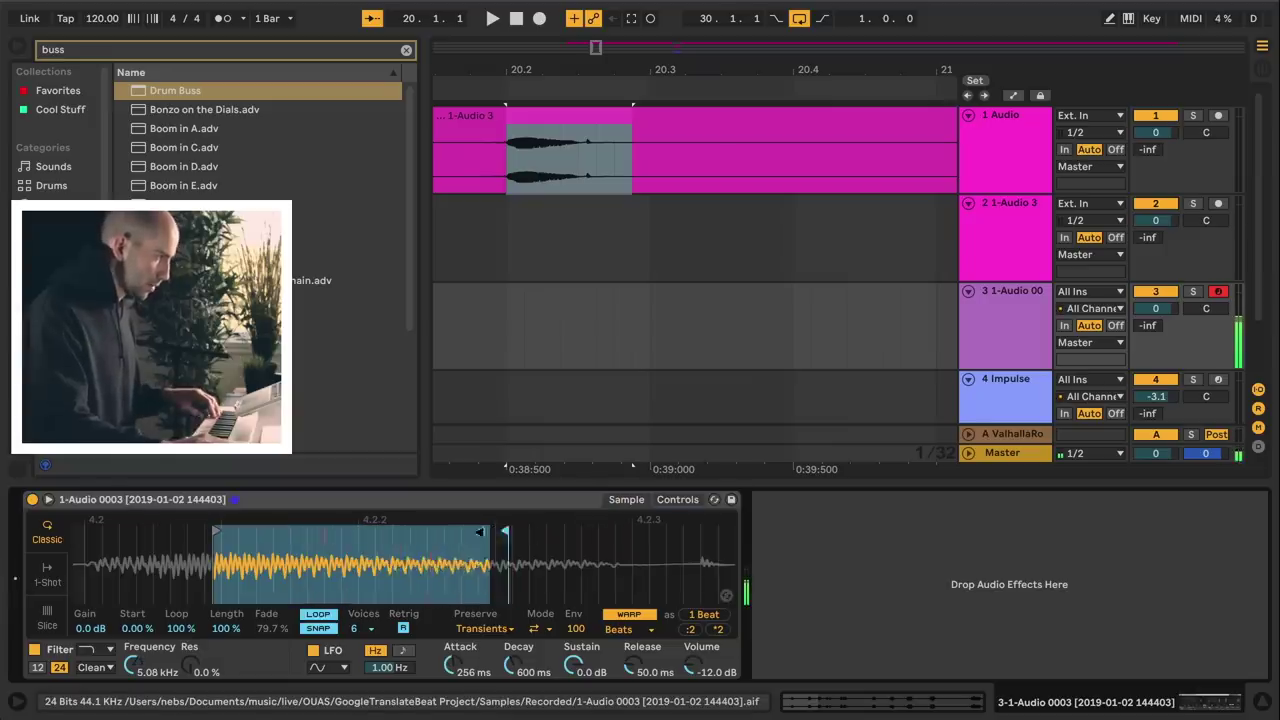
left_click_drag(502, 532, 368, 533)
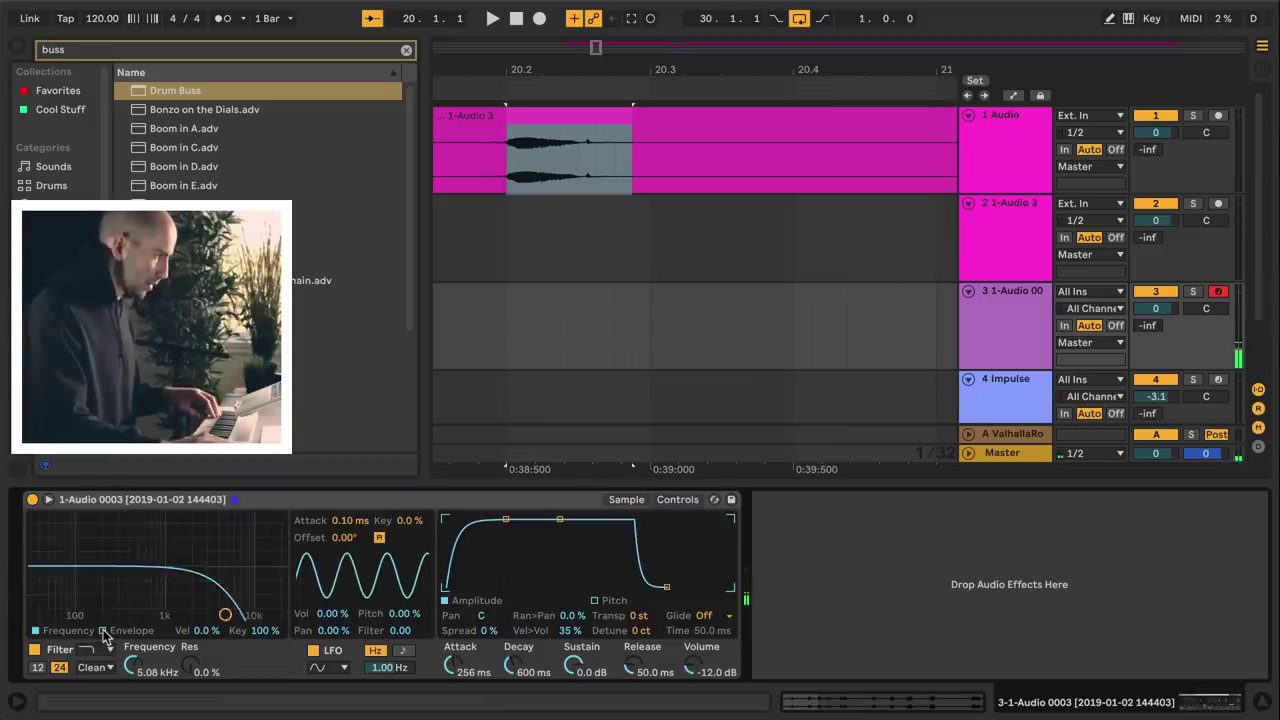
Set up Simpler's filter envelope with an amount of 72, and set the track's ValhallaRoom send to -6.6 dB.
left_click(115, 632)
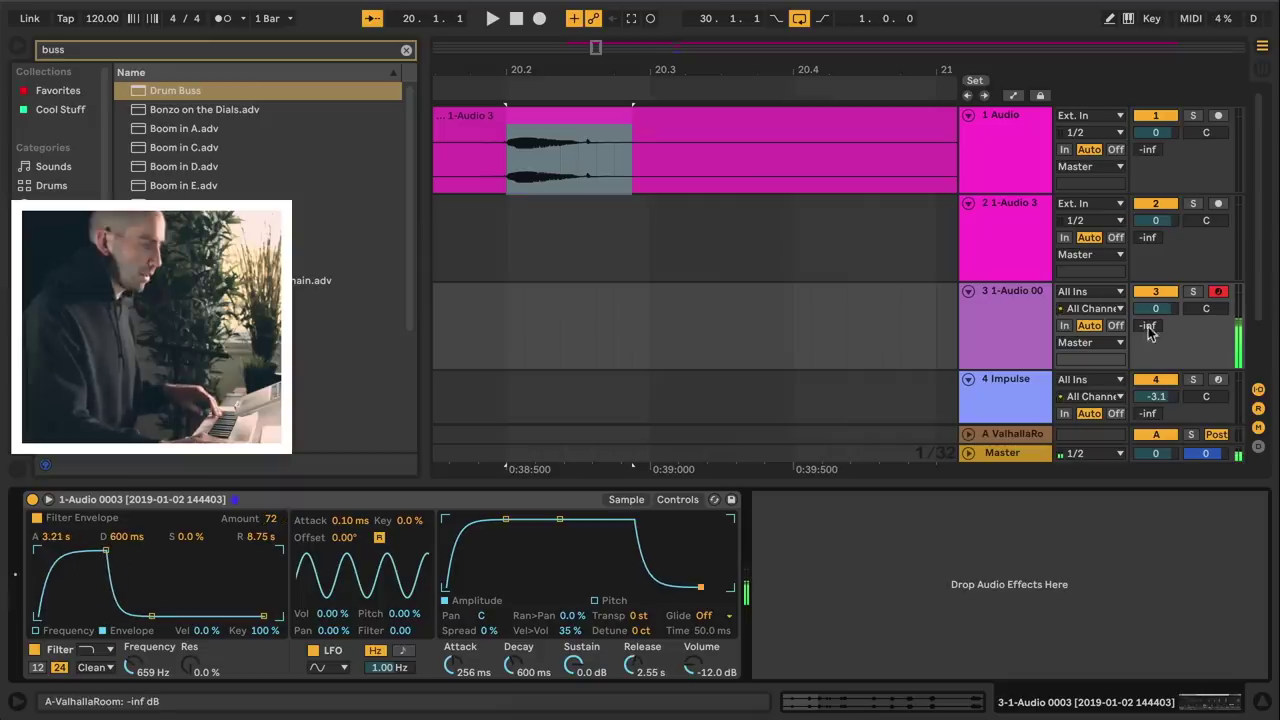
left_click_drag(1148, 325, 1148, 318)
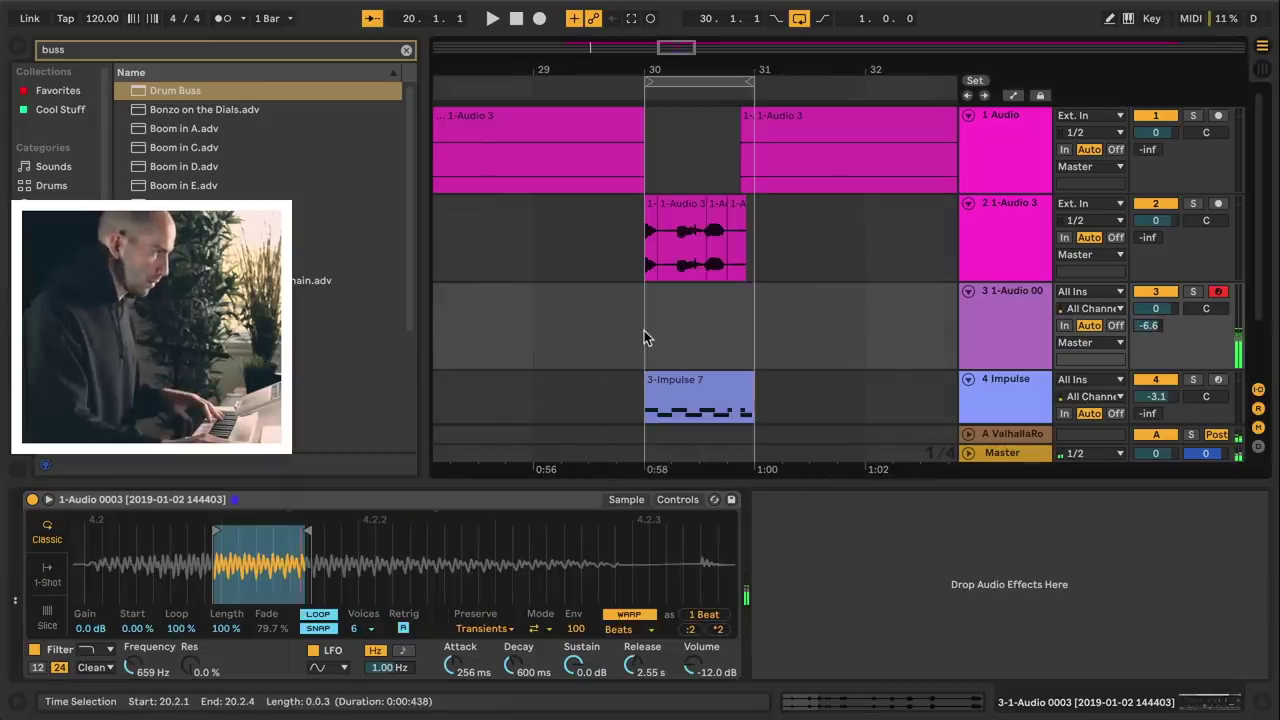
Place the insert mark at 30.1.1 on the Simpler track and shorten the sample loop further.
left_click(644, 330)
left_click_drag(307, 530, 236, 533)
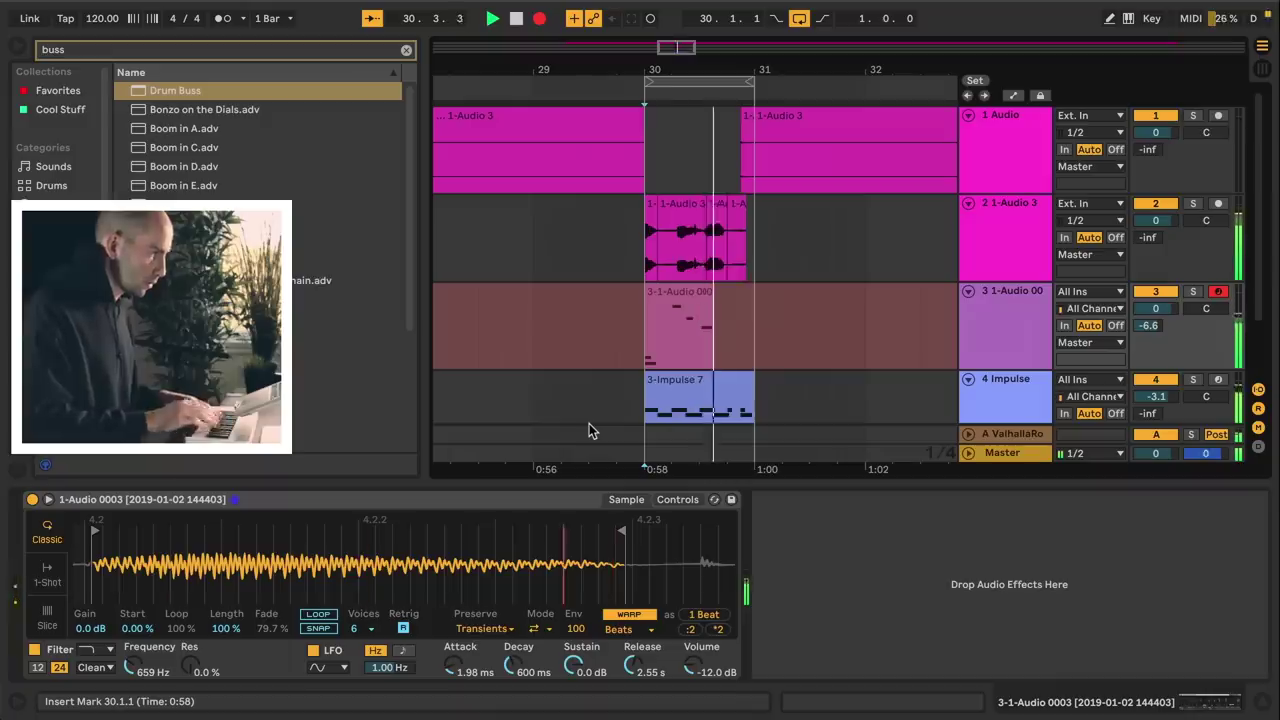
Stop and undo the Simpler take over bar 30, and record a new pattern there.
key("space")
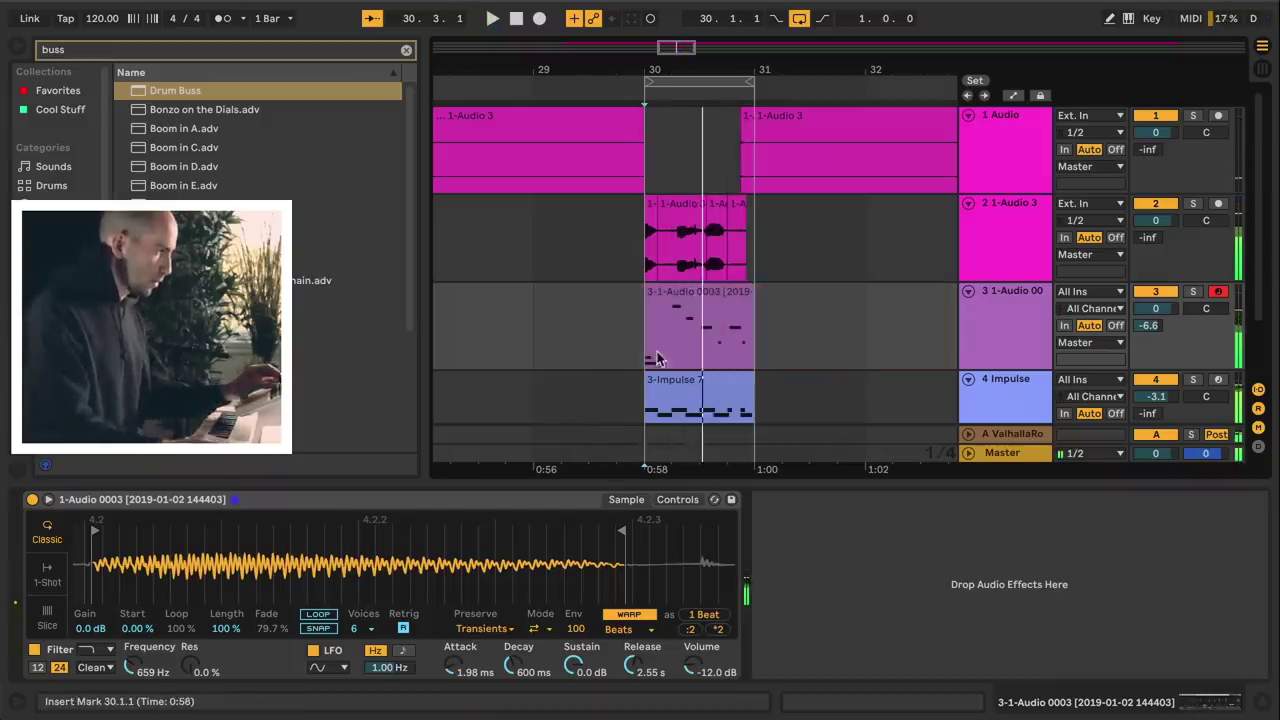
key("ctrl+z")
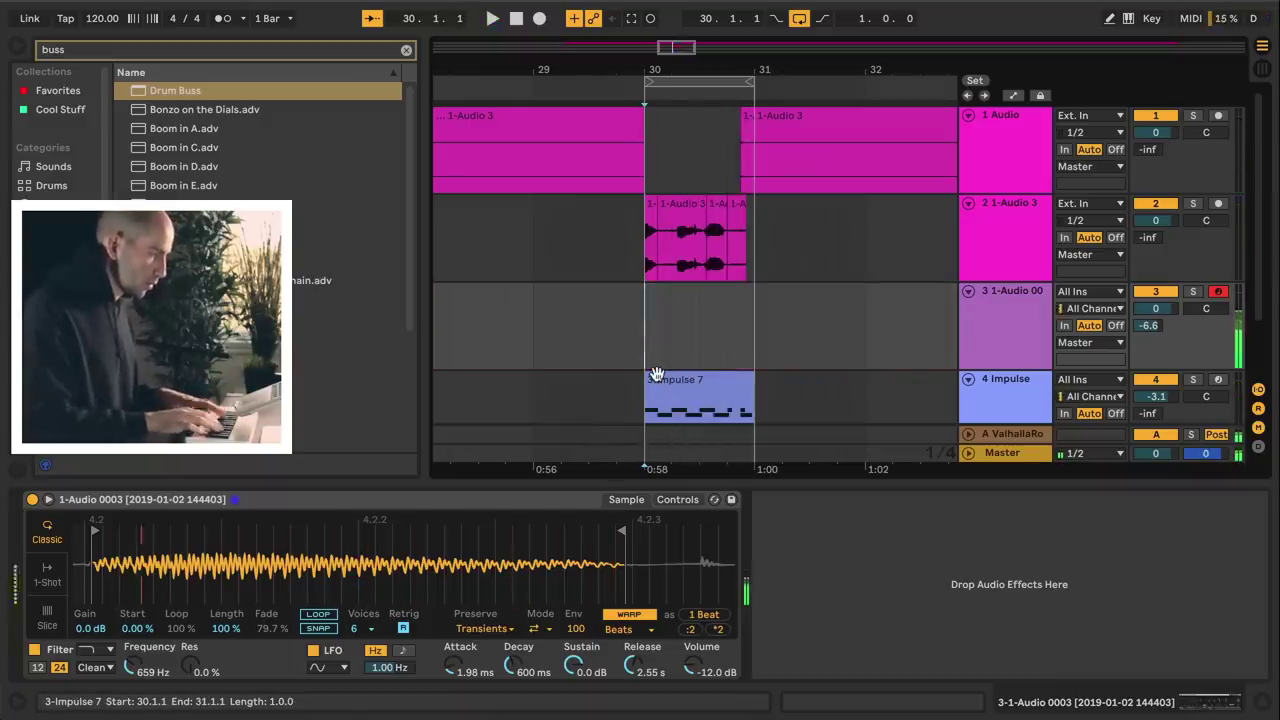
key("F9")
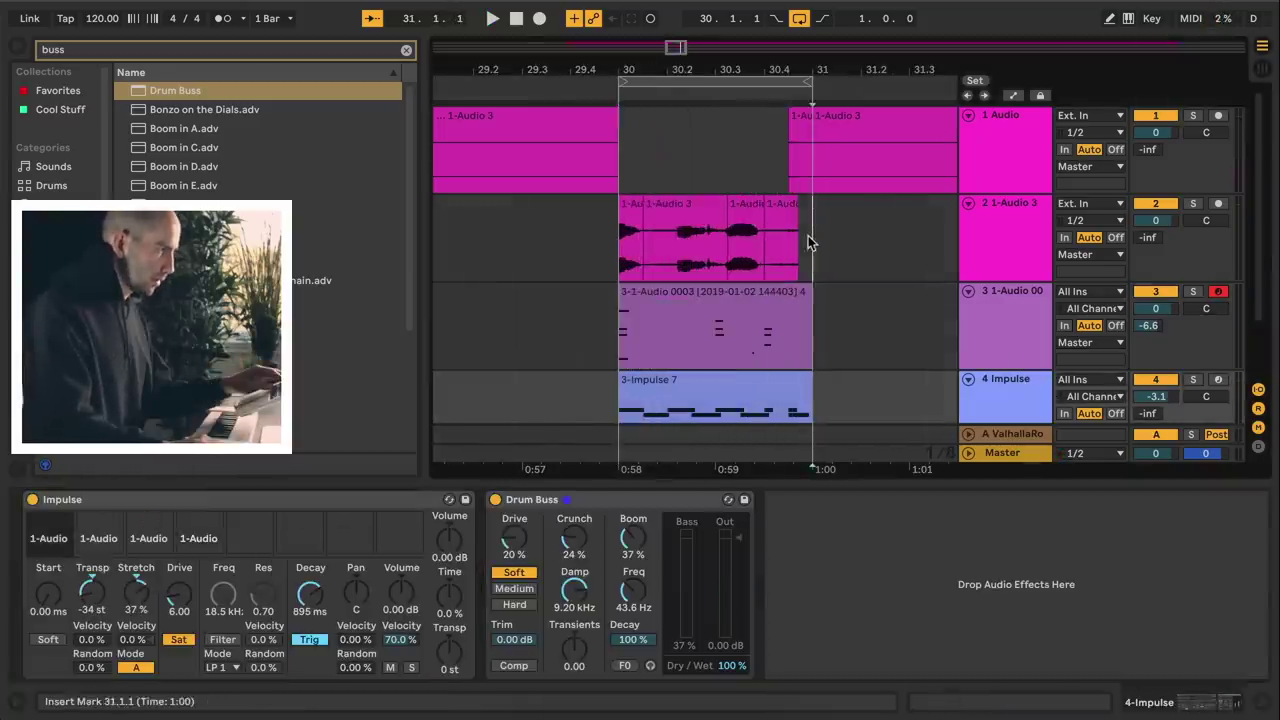
Consolidate the vocal slices from 30.1.1 to 31.1.1 on the second track into one clip and open it.
left_click_drag(810, 240, 625, 262)
key("ctrl+j")
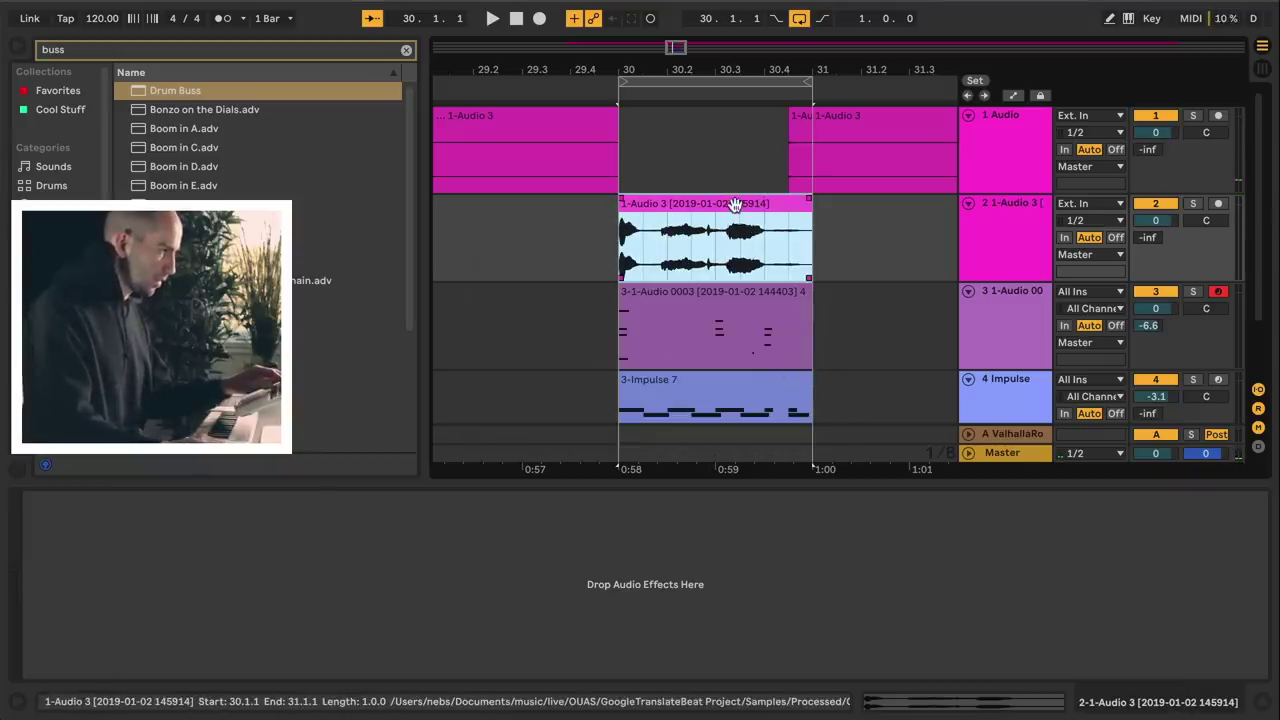
double_click(737, 205)
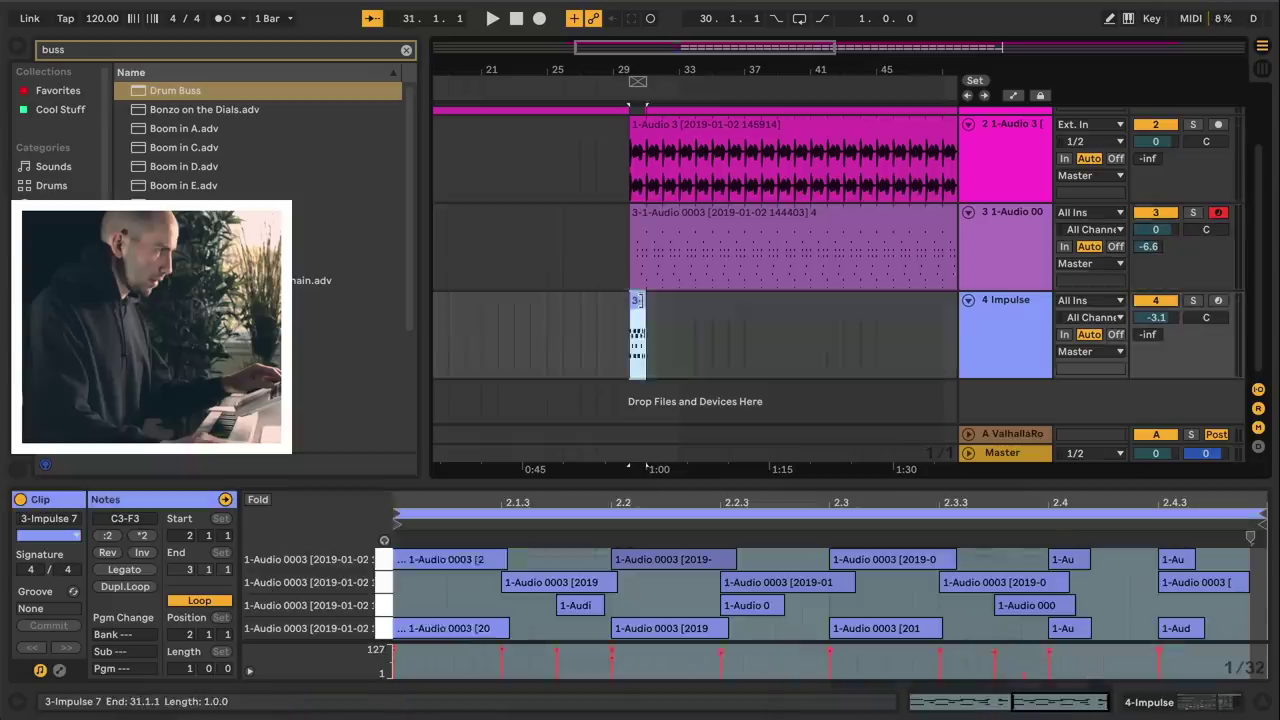
Extend the Impulse drum clip from its one-bar length so it loops from 30.1.1 to 70.1.1.
left_click_drag(645, 299, 1278, 299)
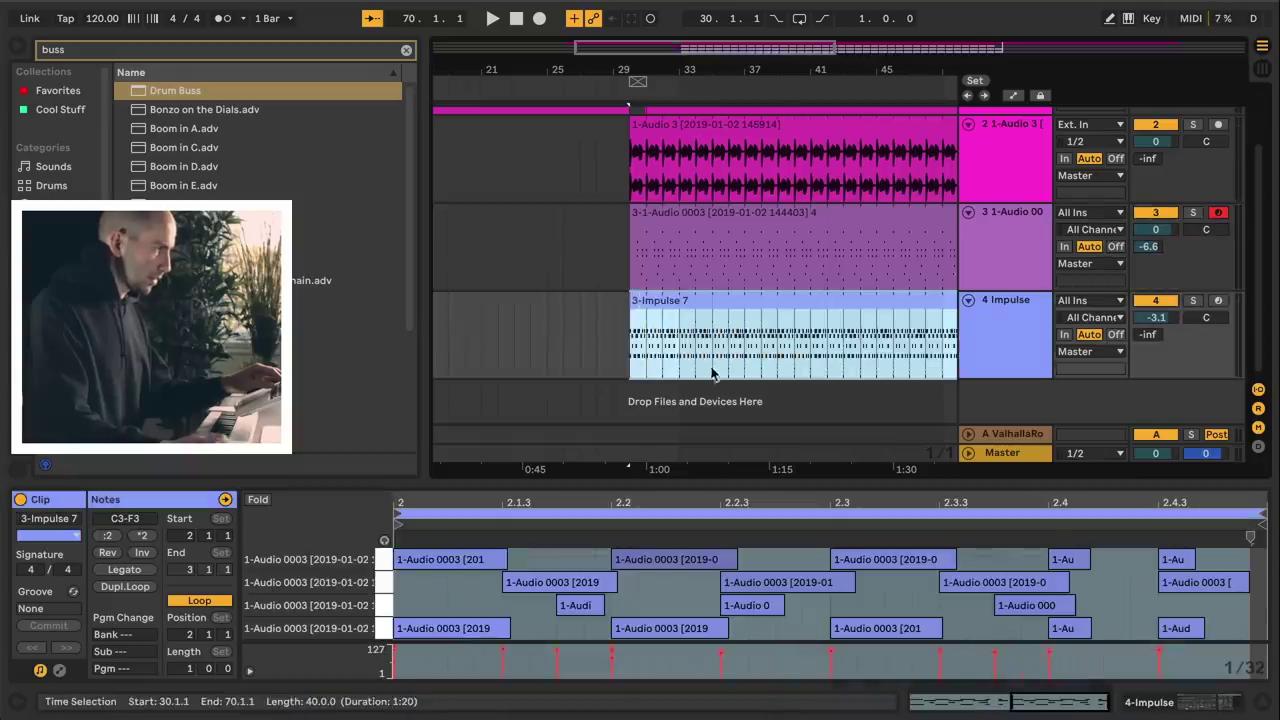
Find Waves Tune Real-Time in the browser, load its stereo version on the second track, and choose a scale in it.
scroll(731, 308, "up", 3)
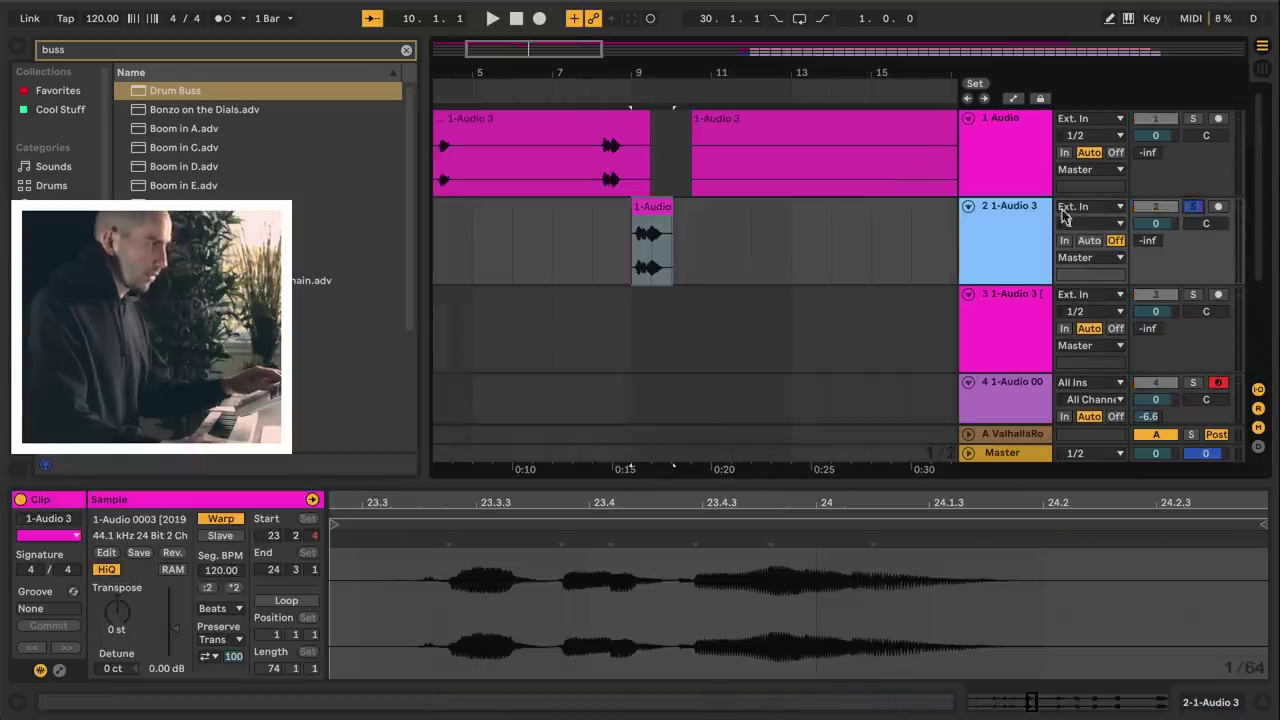
left_click(1012, 215)
key("ctrl+f")
key("BackSpace")
type("waves")
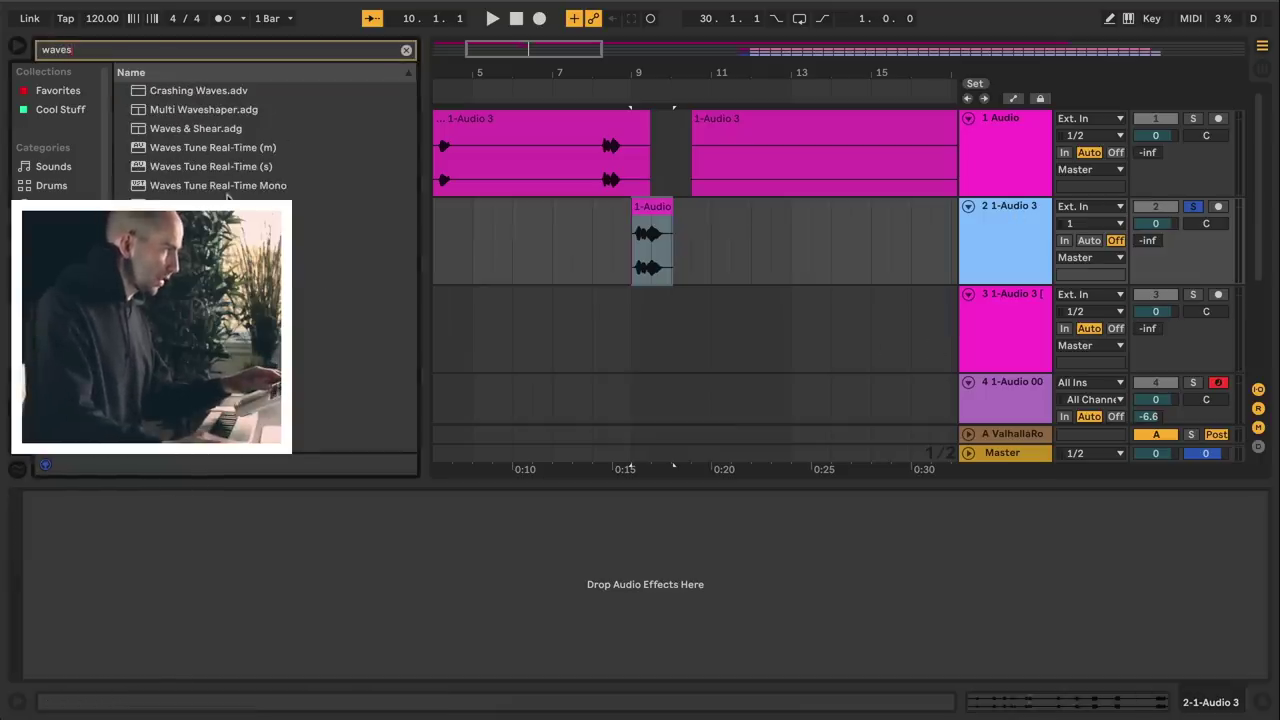
left_click_drag(303, 205, 330, 575)
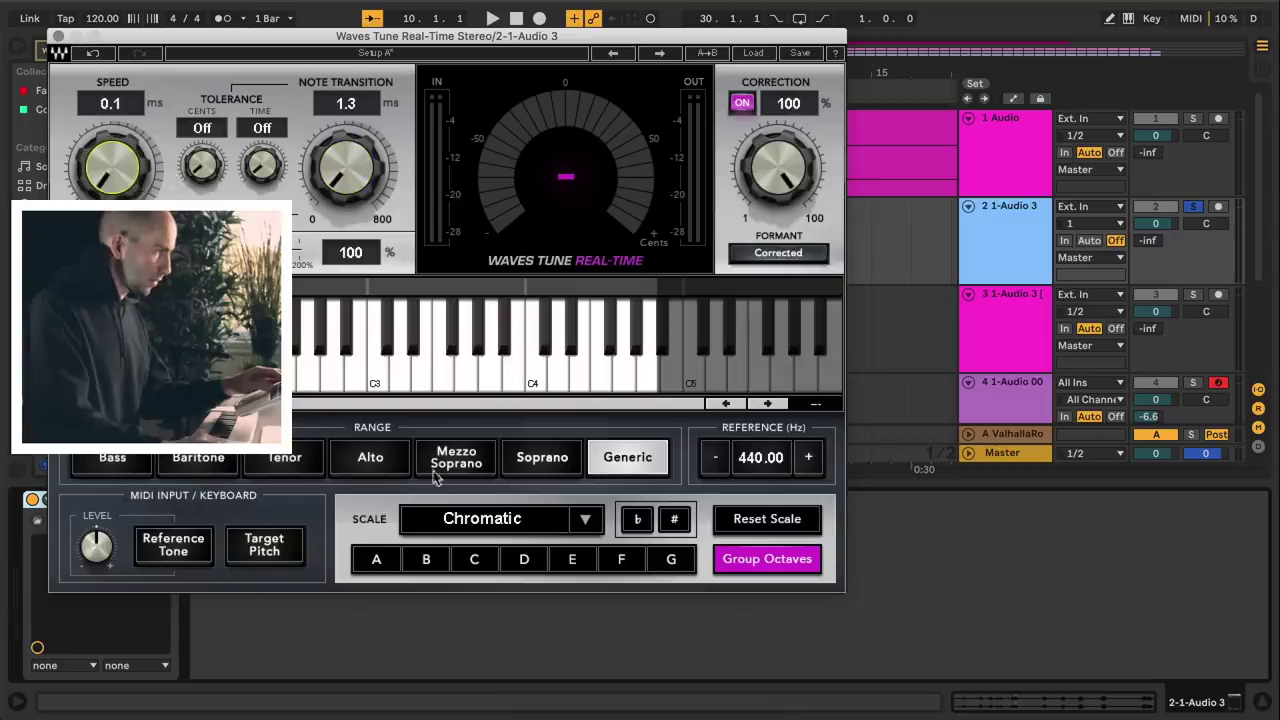
left_click(587, 520)
left_click(640, 634)
Play the tuned vocal clip on the second track from 9.1.1 and show its sample settings.
left_click(630, 255)
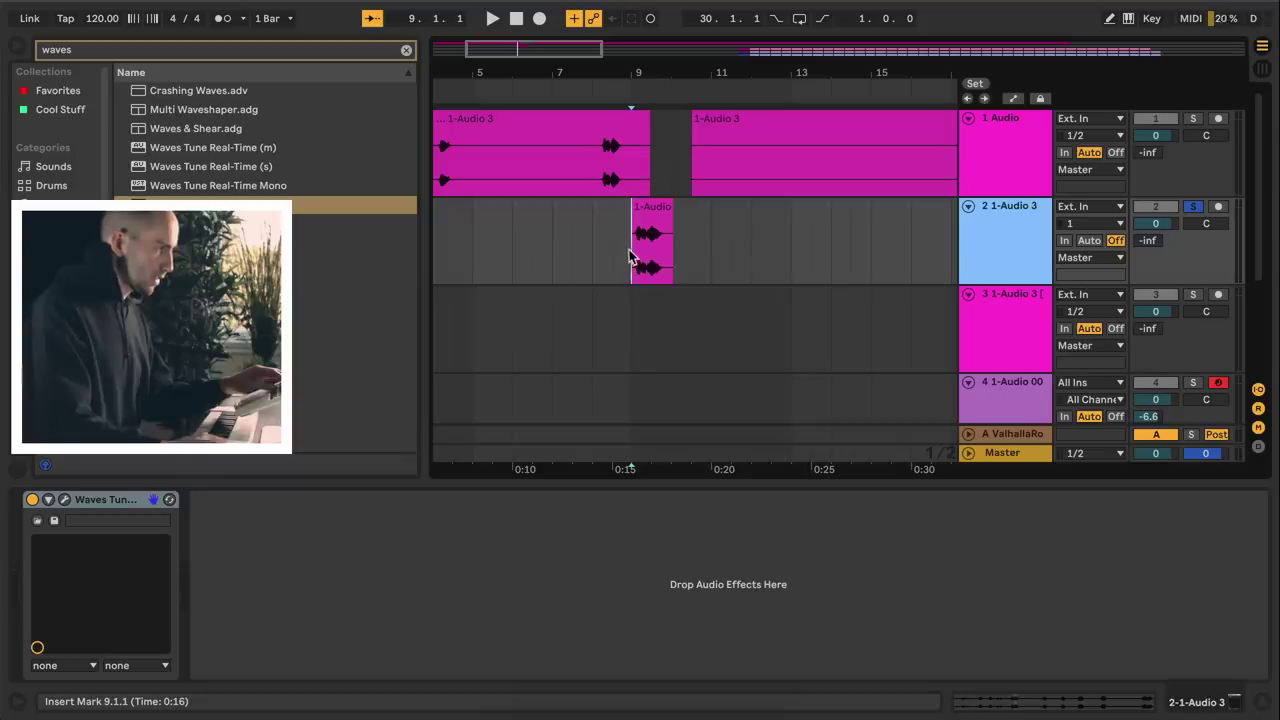
left_click_drag(541, 52, 513, 112)
key("space")
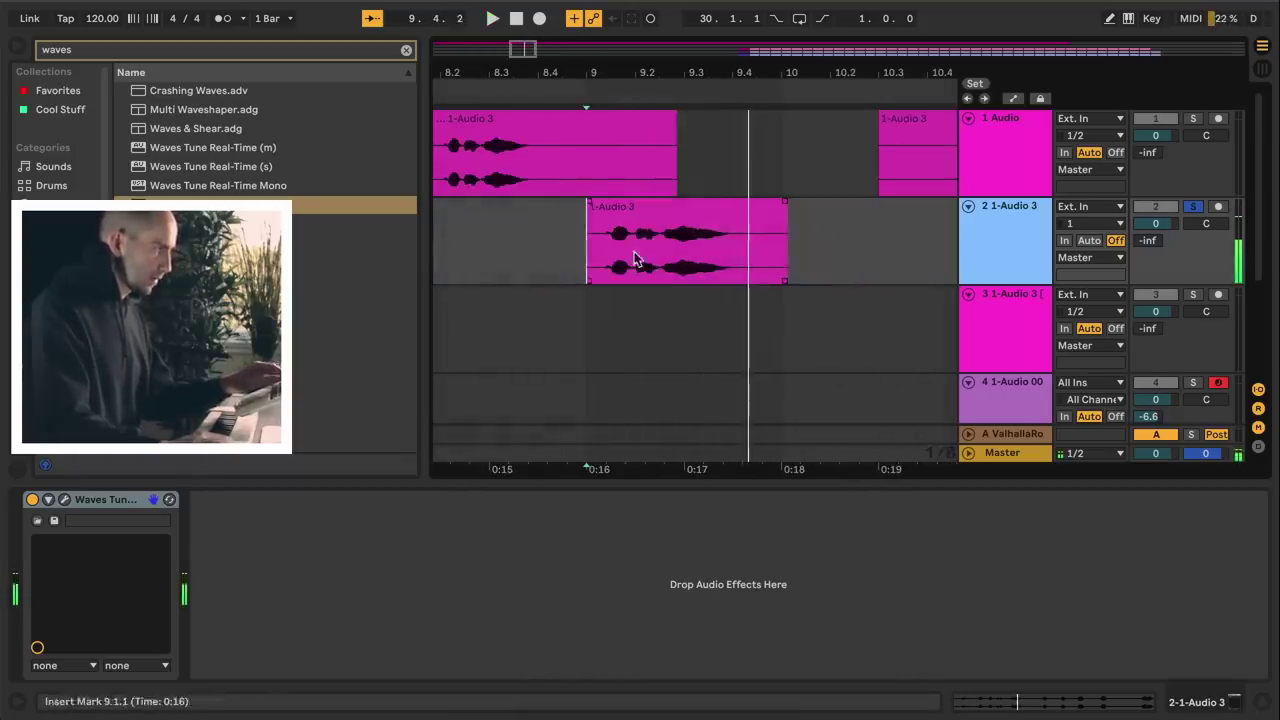
left_click(654, 211)
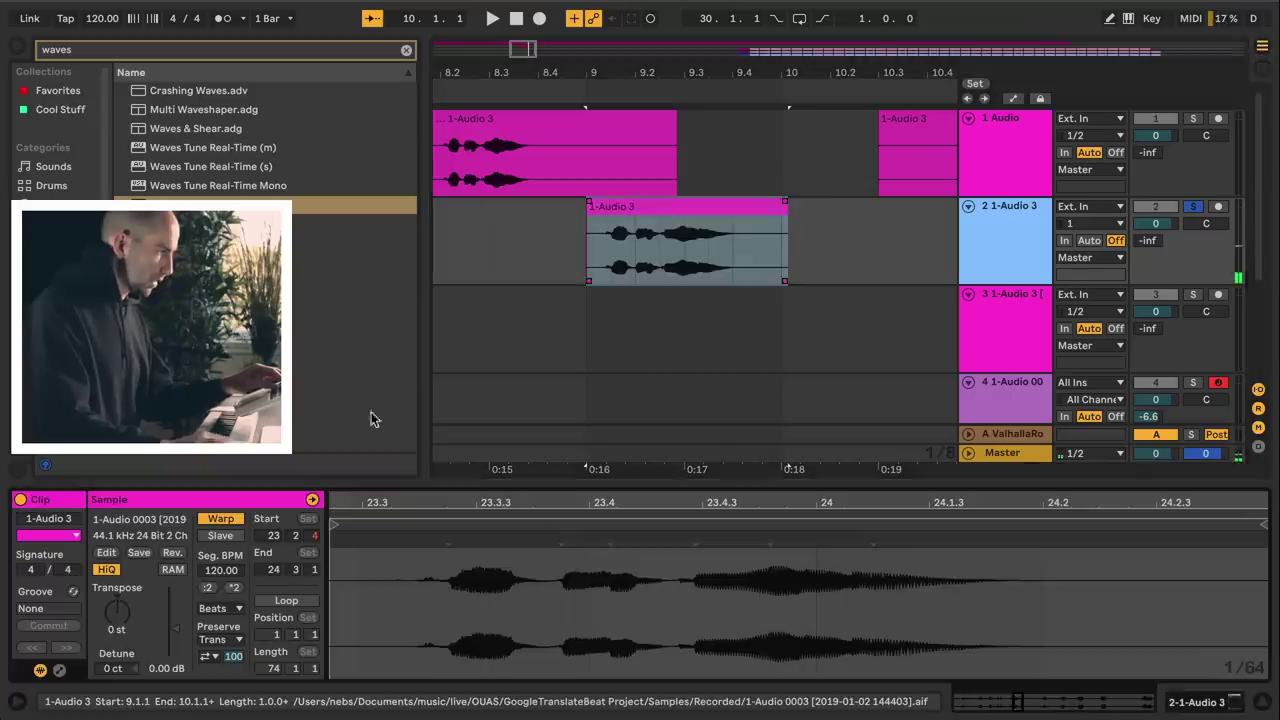
Split the second track's vocal clip into short slices and transpose the slice at 9.2.3 to -2 st.
left_click(1010, 208)
left_click_drag(519, 46, 523, 126)
left_click(667, 250)
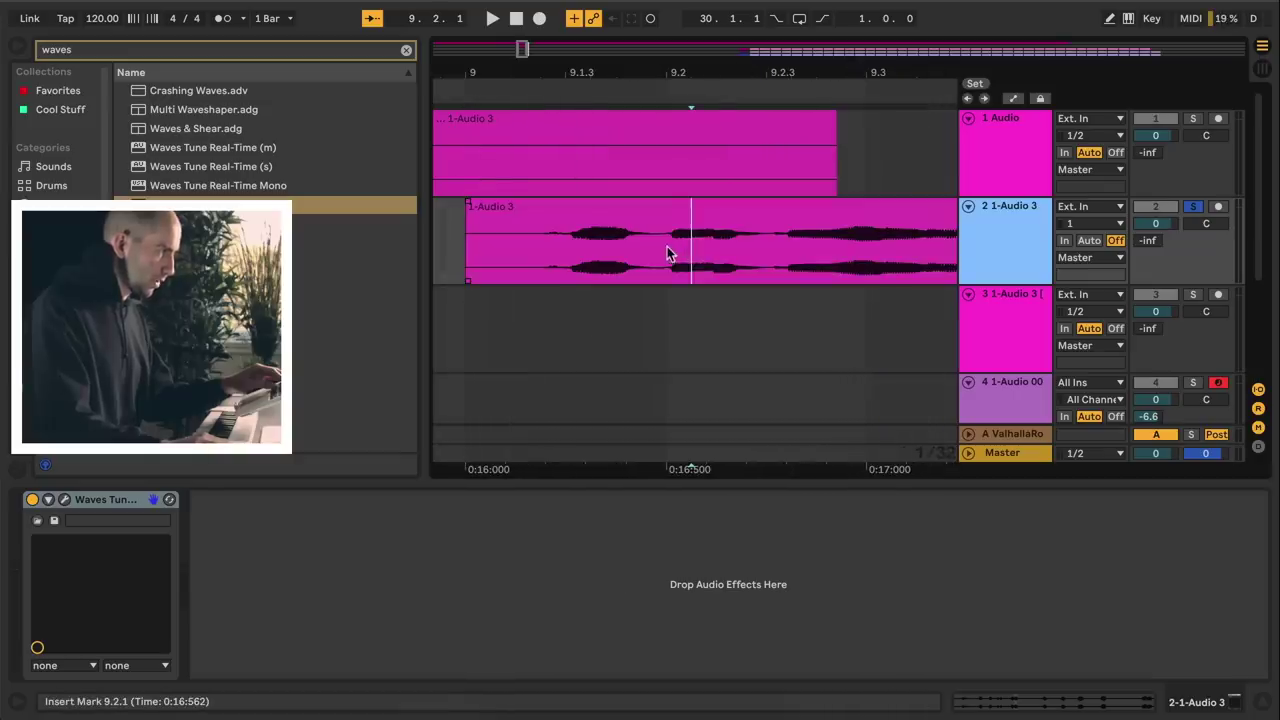
left_click_drag(678, 250, 701, 250)
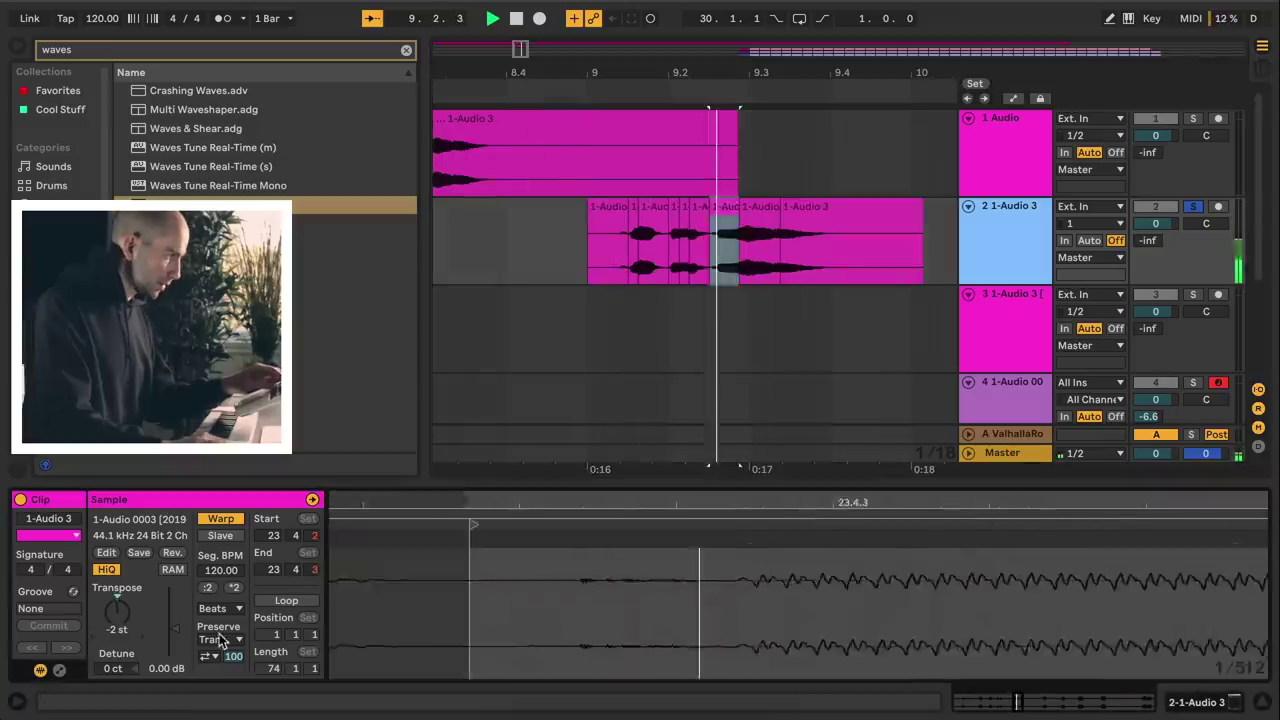
key("space")
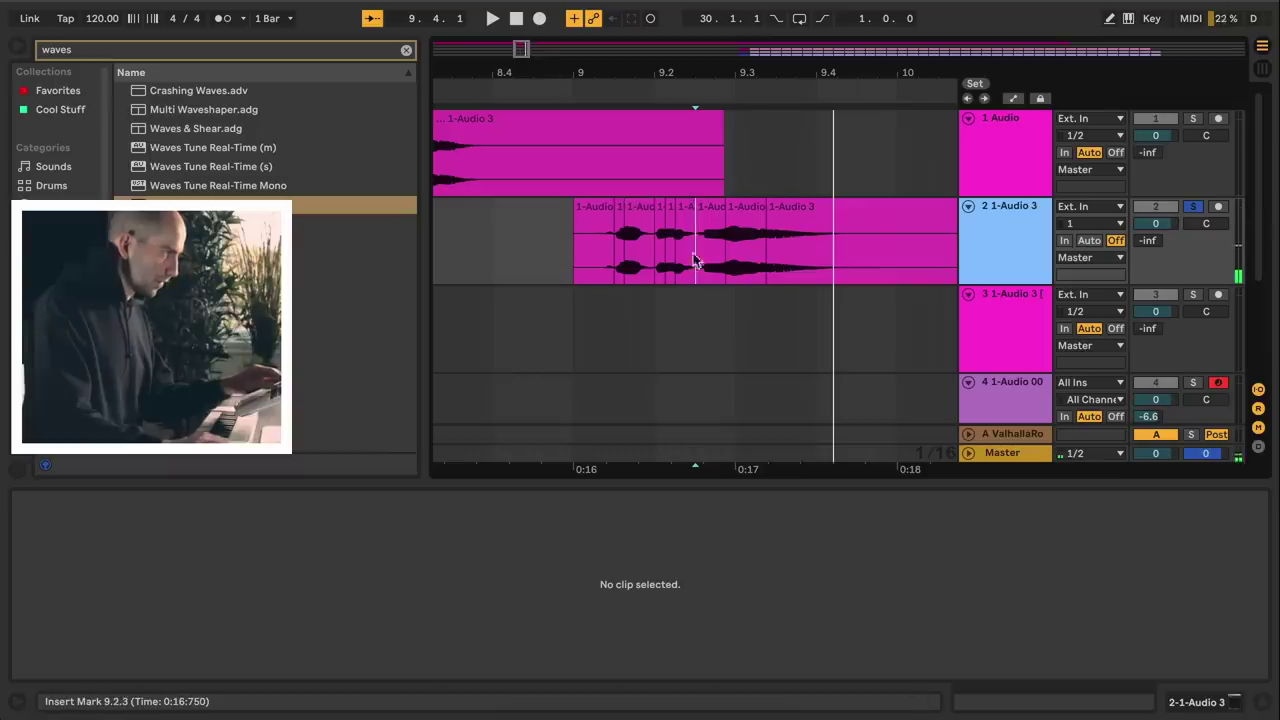
Move the vocal slices at 9.2.3 to bar 23 and space them apart, starting the Simpler clip and a one-bar loop at 23.1.1.
left_click_drag(695, 270, 901, 262)
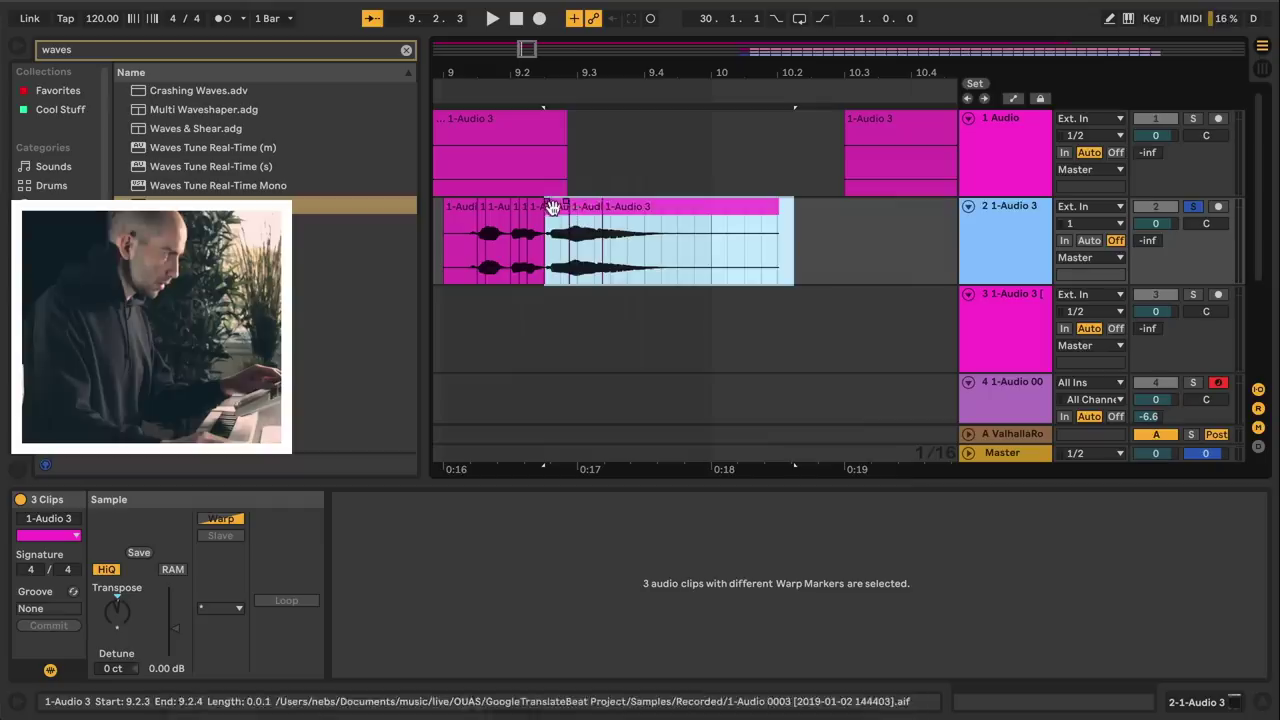
left_click_drag(552, 207, 786, 215)
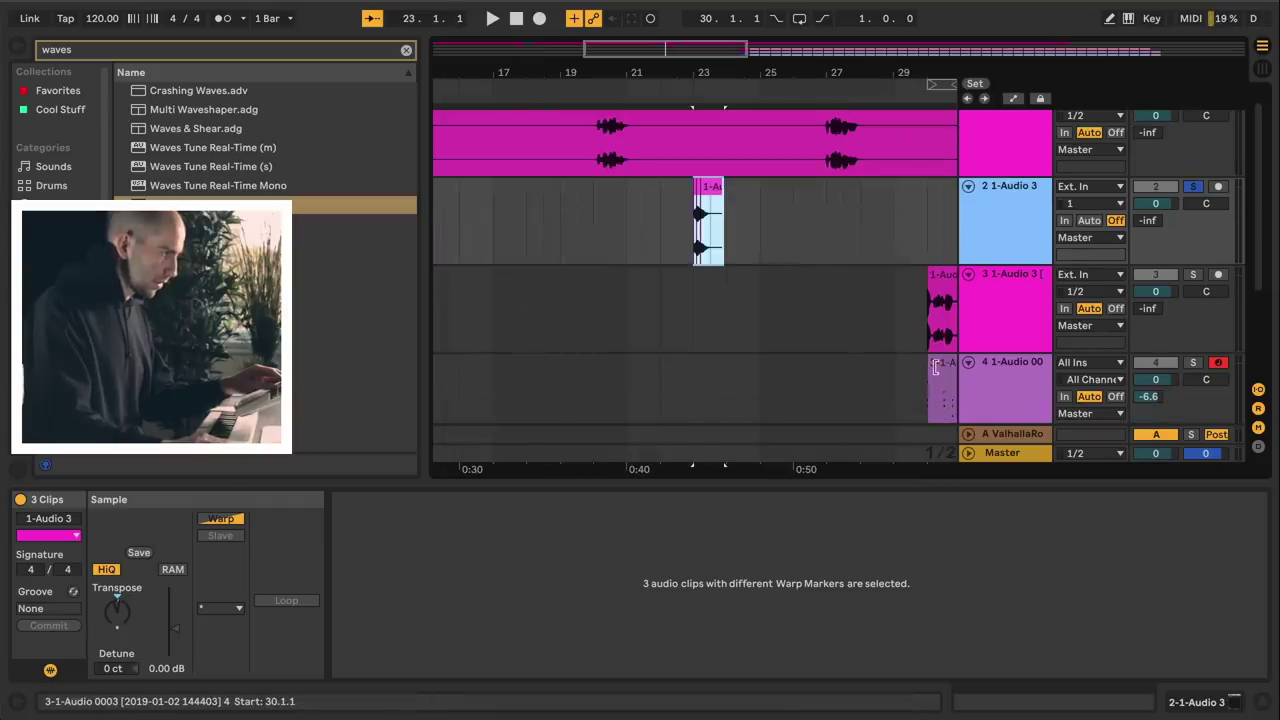
left_click(934, 366)
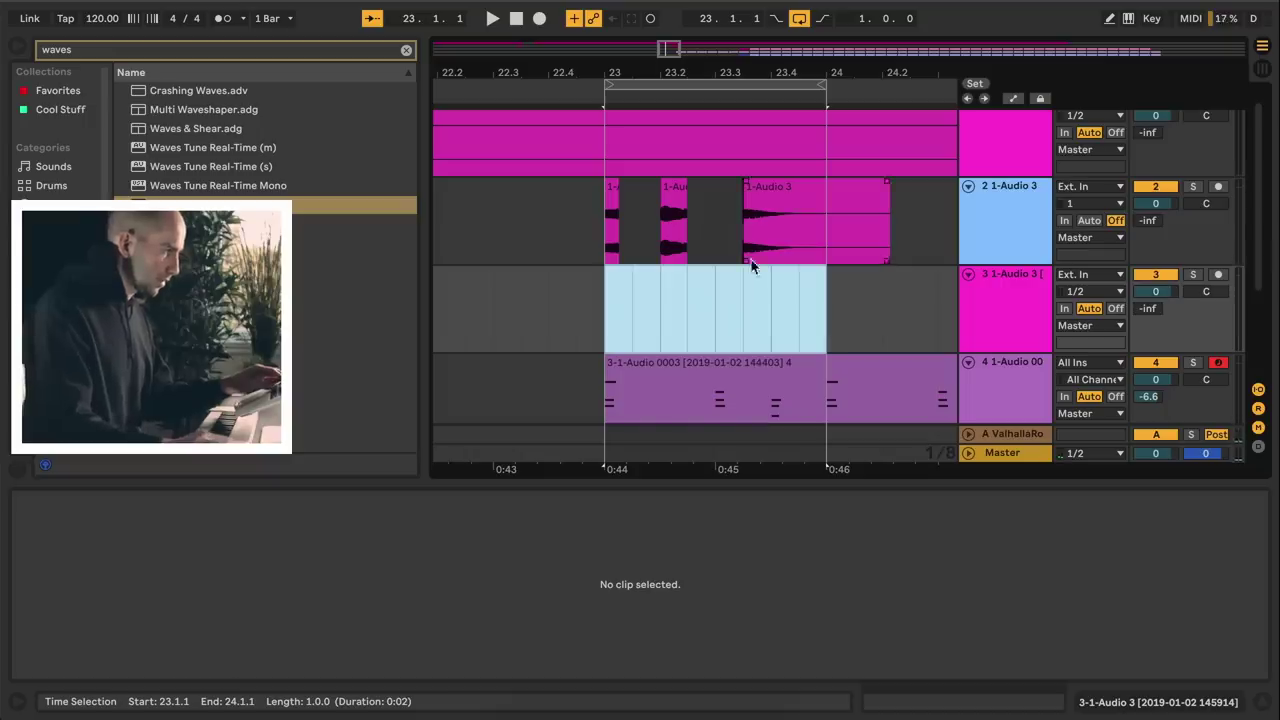
Play the loop from 23.1.1, add a short vocal slice at 23.1.3, and transpose a slice to -5 st in Pro warp mode.
left_click(705, 246)
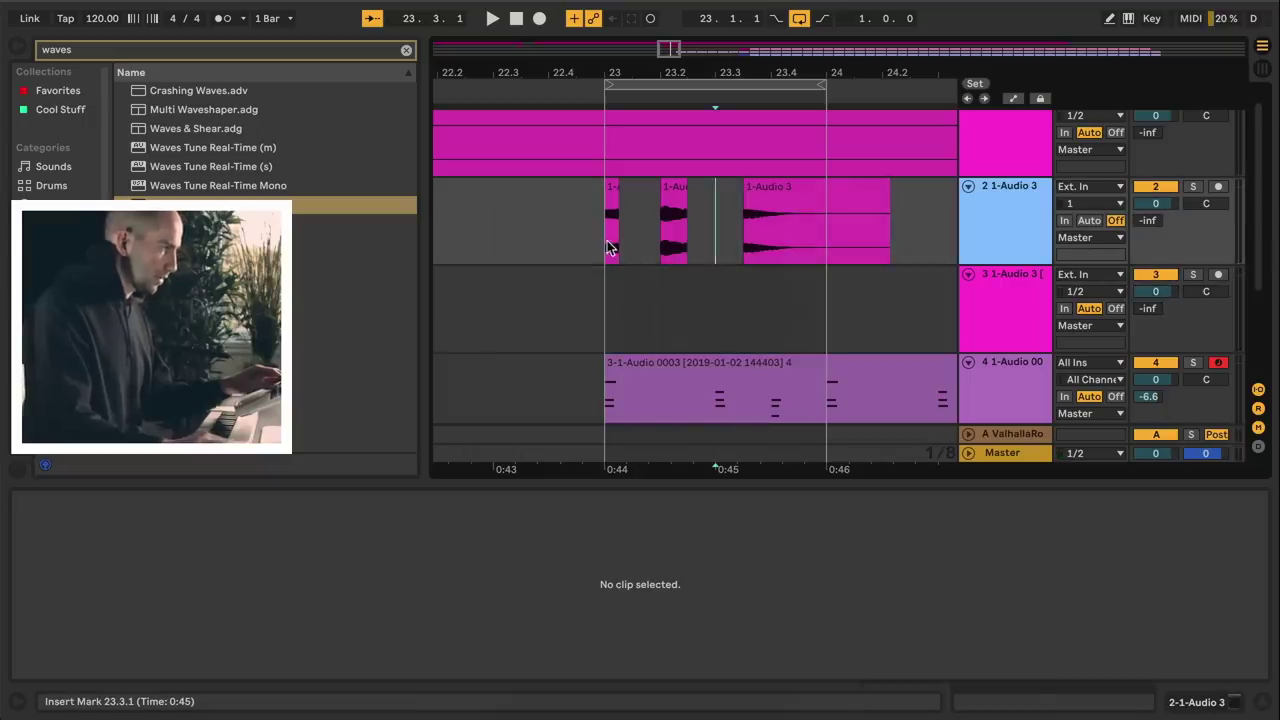
left_click(610, 248)
key("space")
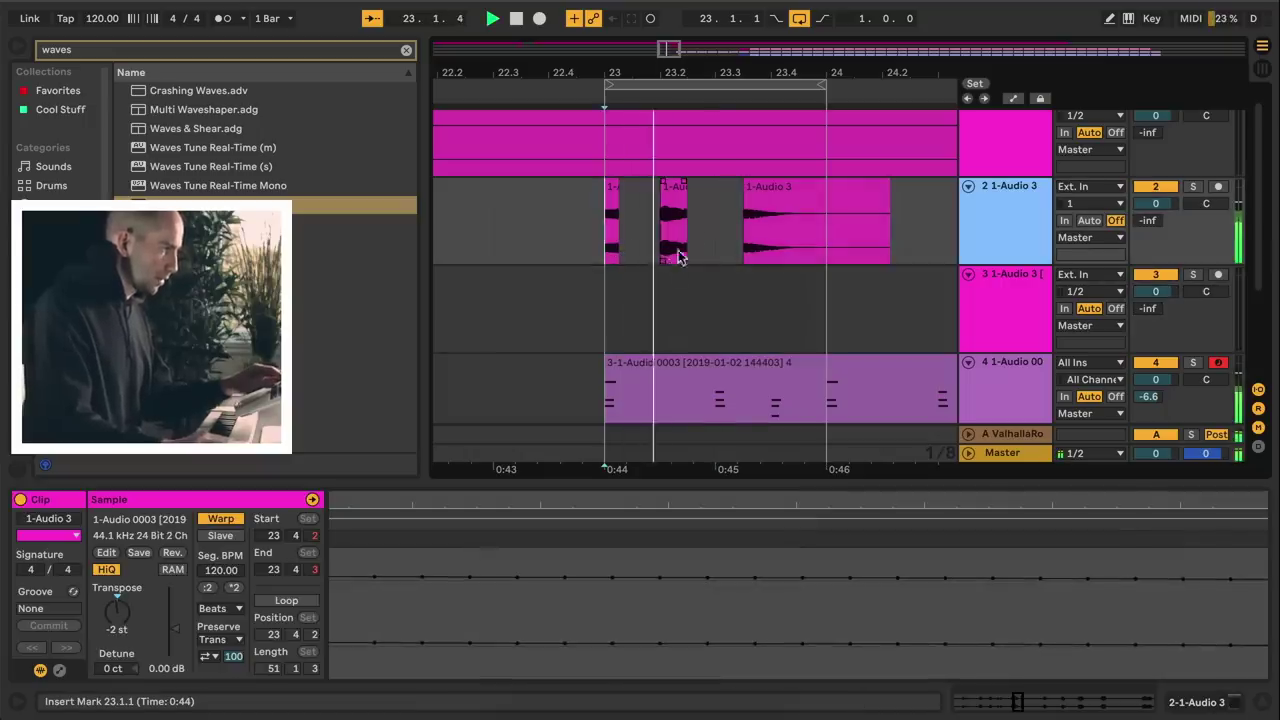
left_click(777, 197)
key("space")
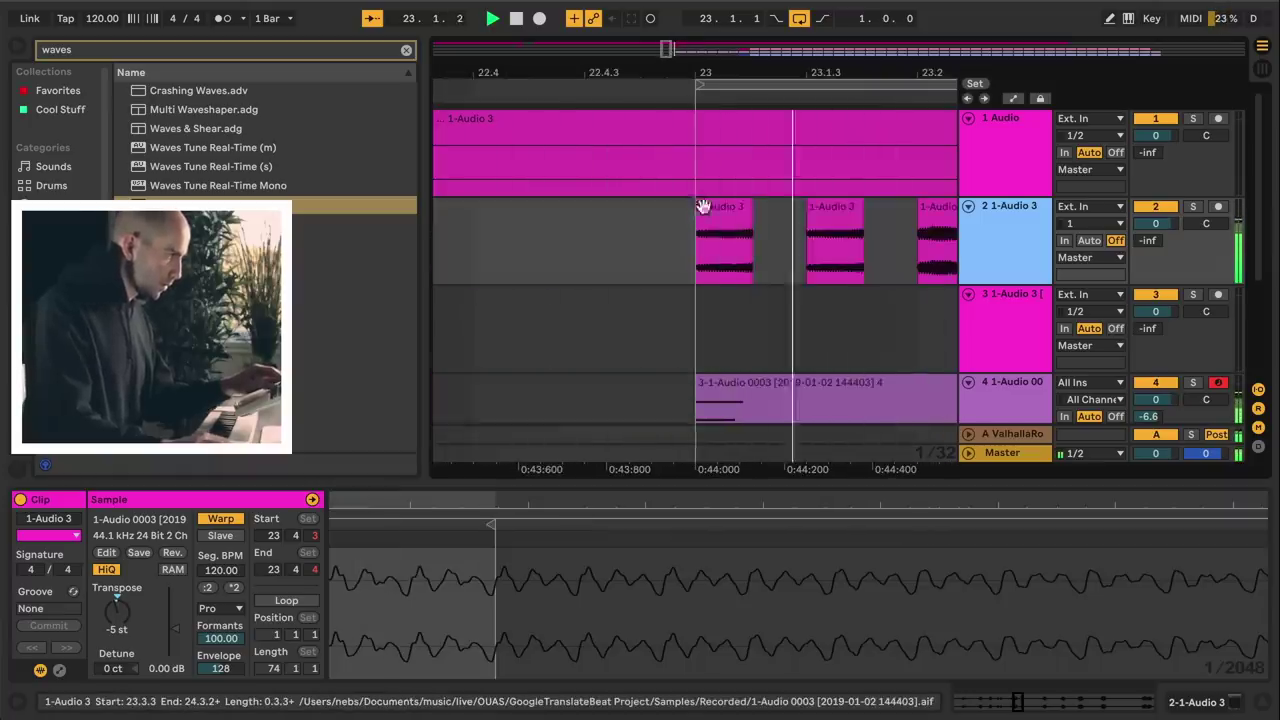
Add another short vocal slice at about 23.2.4 and transpose it to 13 st in Pro warp mode.
left_click(720, 222)
key("space")
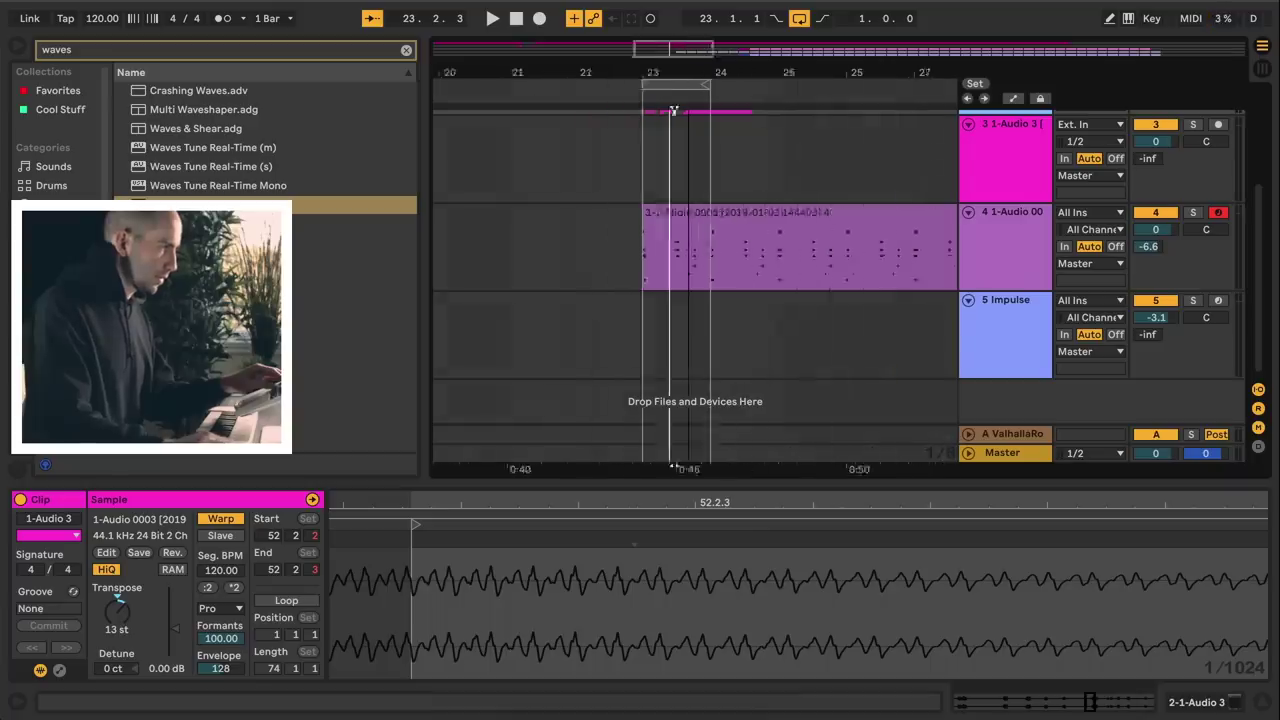
Extend the start of the Impulse clip back to 23.1.1 and play the loop with the drums.
left_click_drag(688, 73, 688, 50)
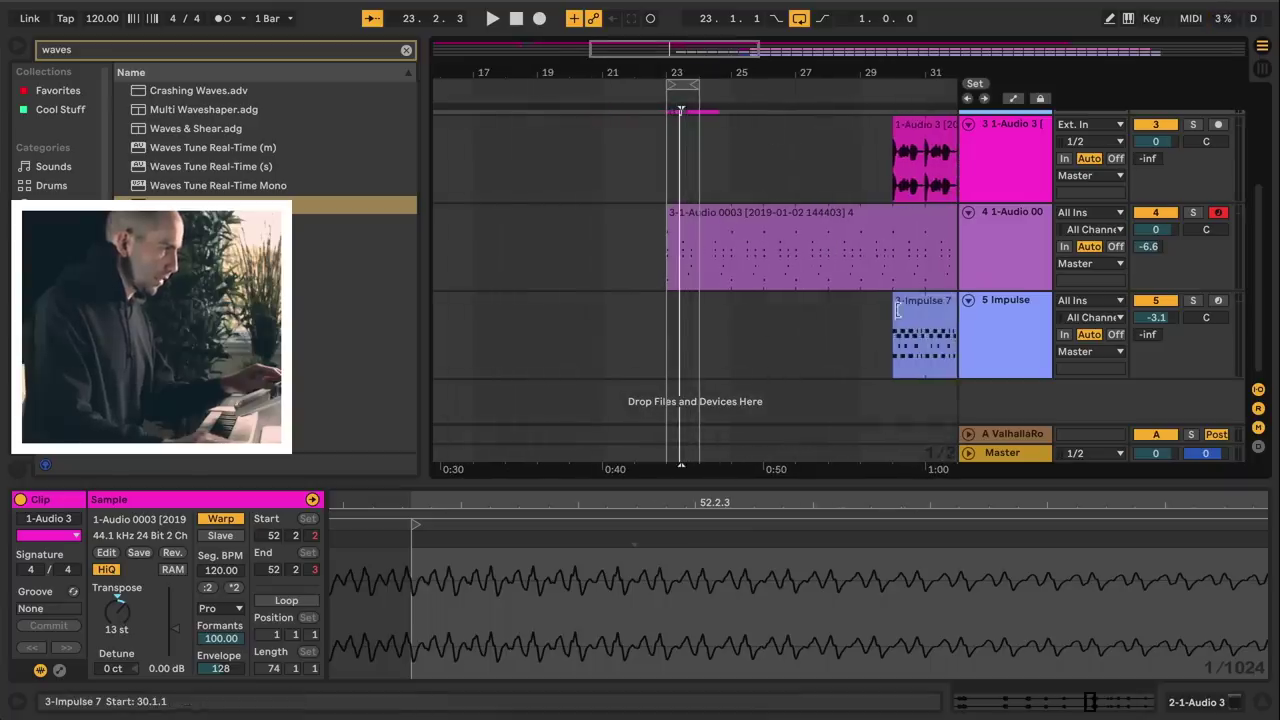
left_click_drag(897, 300, 677, 311)
key("space")
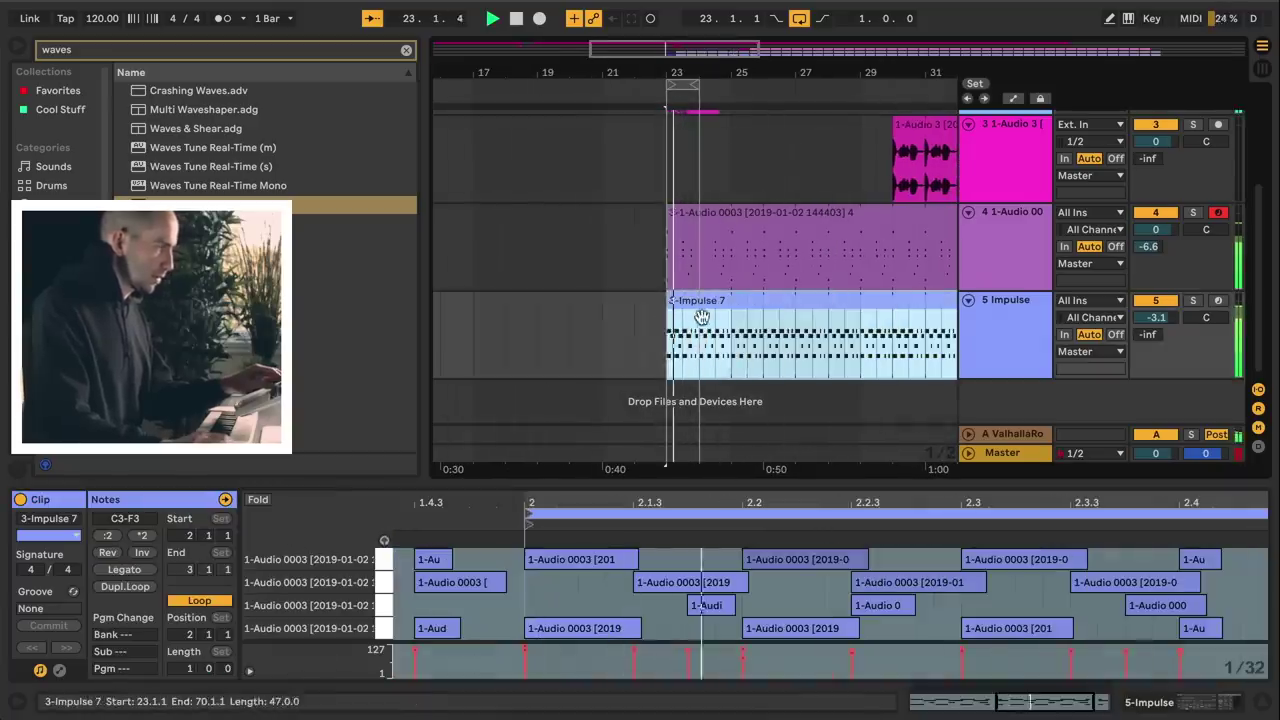
scroll(709, 315, "up", 5)
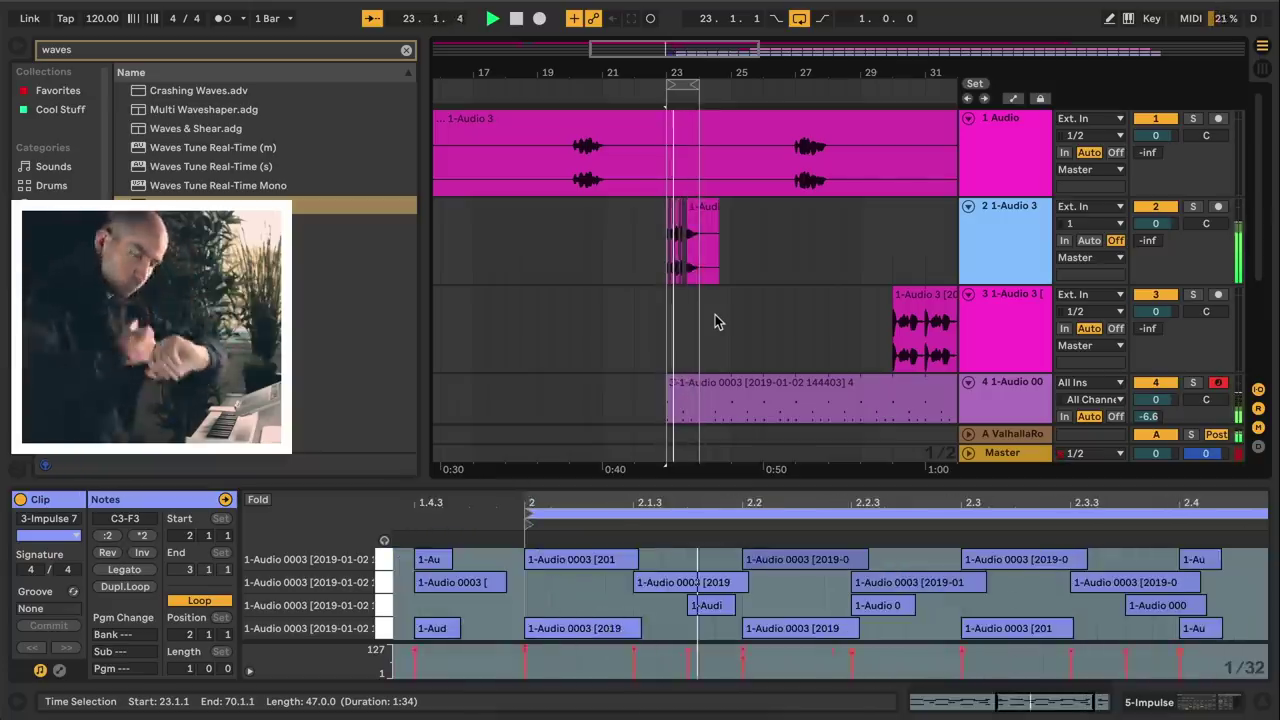
key("space")
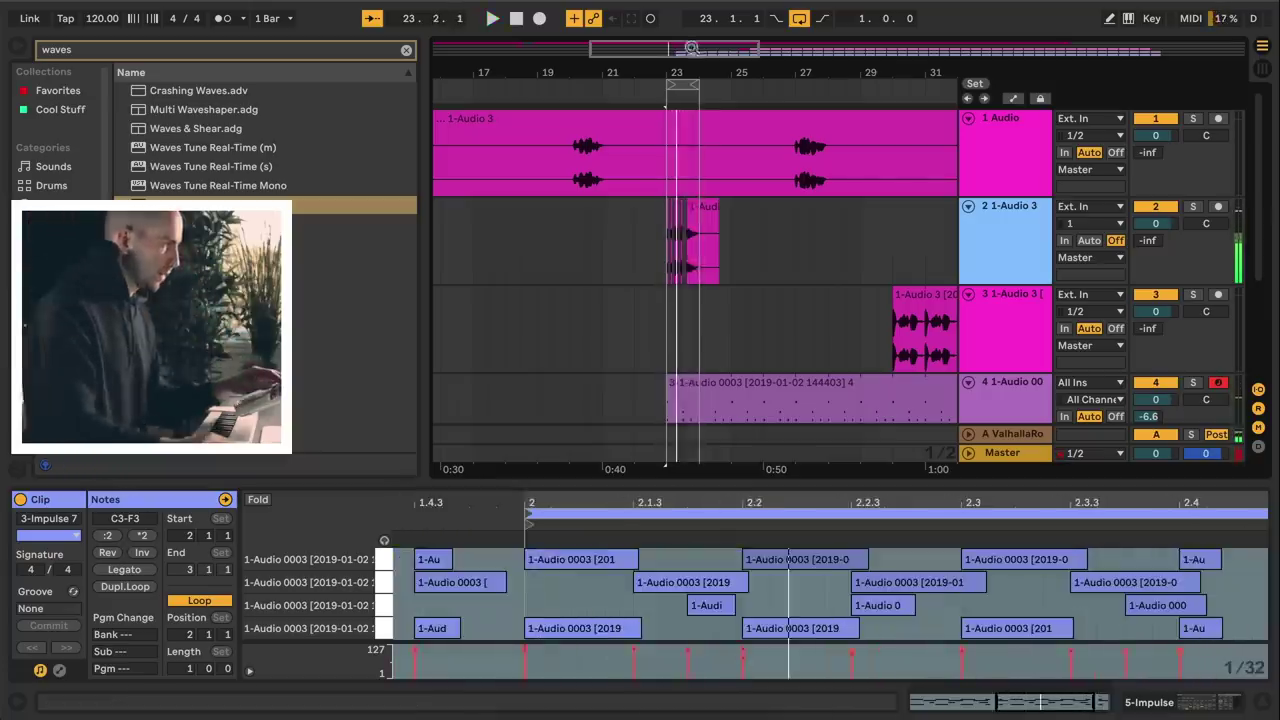
Consolidate the second track's vocal slices from 23.1.1 to 24.1.1 into one clip.
mouse_move(692, 49)
left_mouse_down()
mouse_move(686, 70)
mouse_move(672, 58)
left_mouse_up()
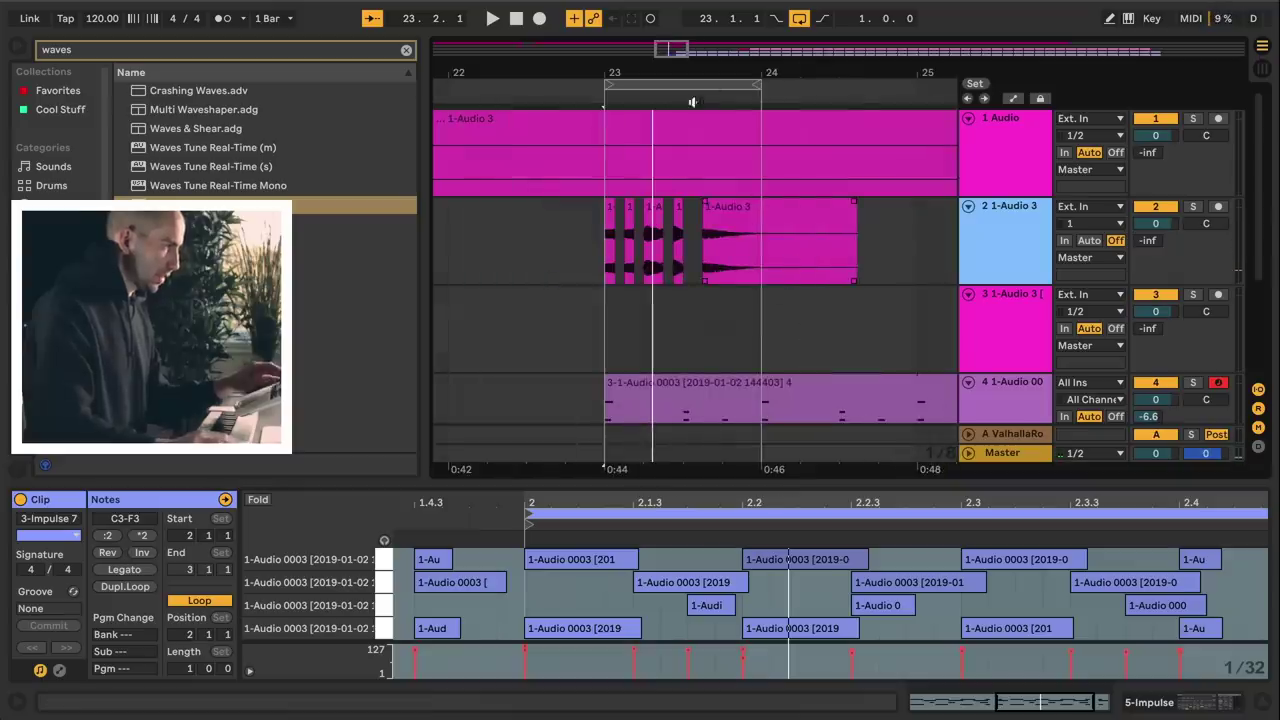
left_click_drag(757, 266, 612, 262)
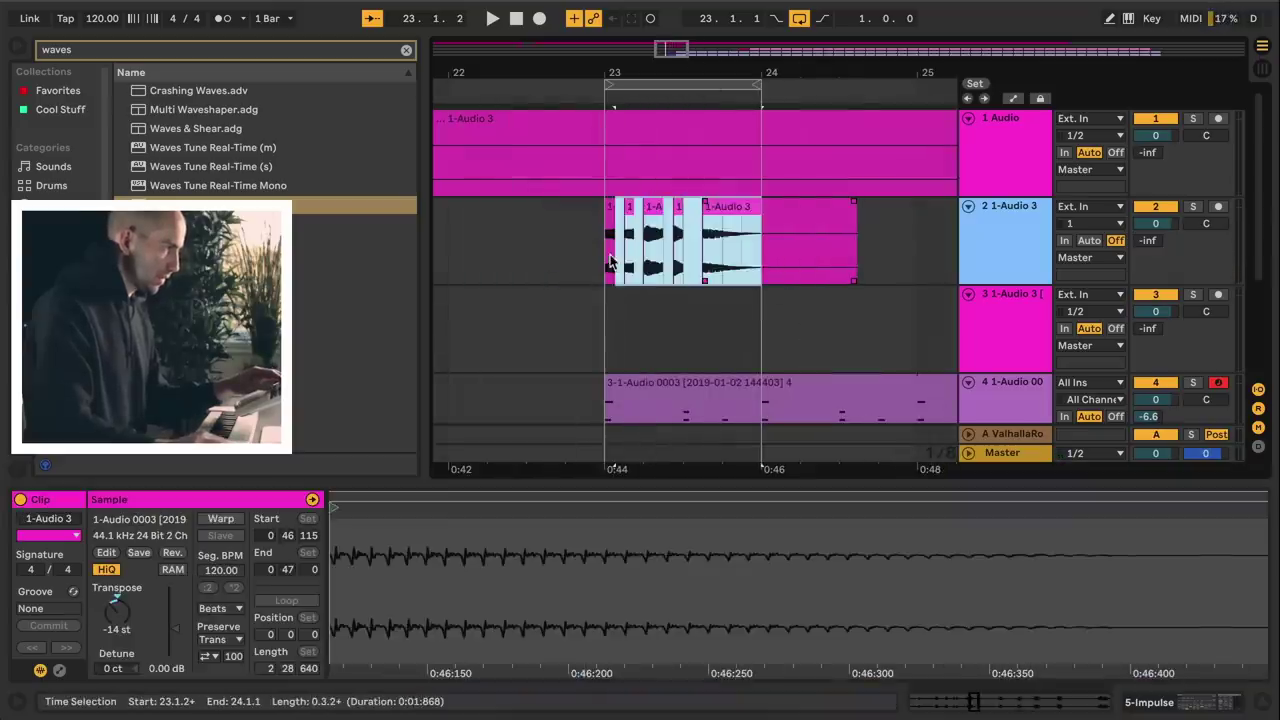
key("ctrl+j")
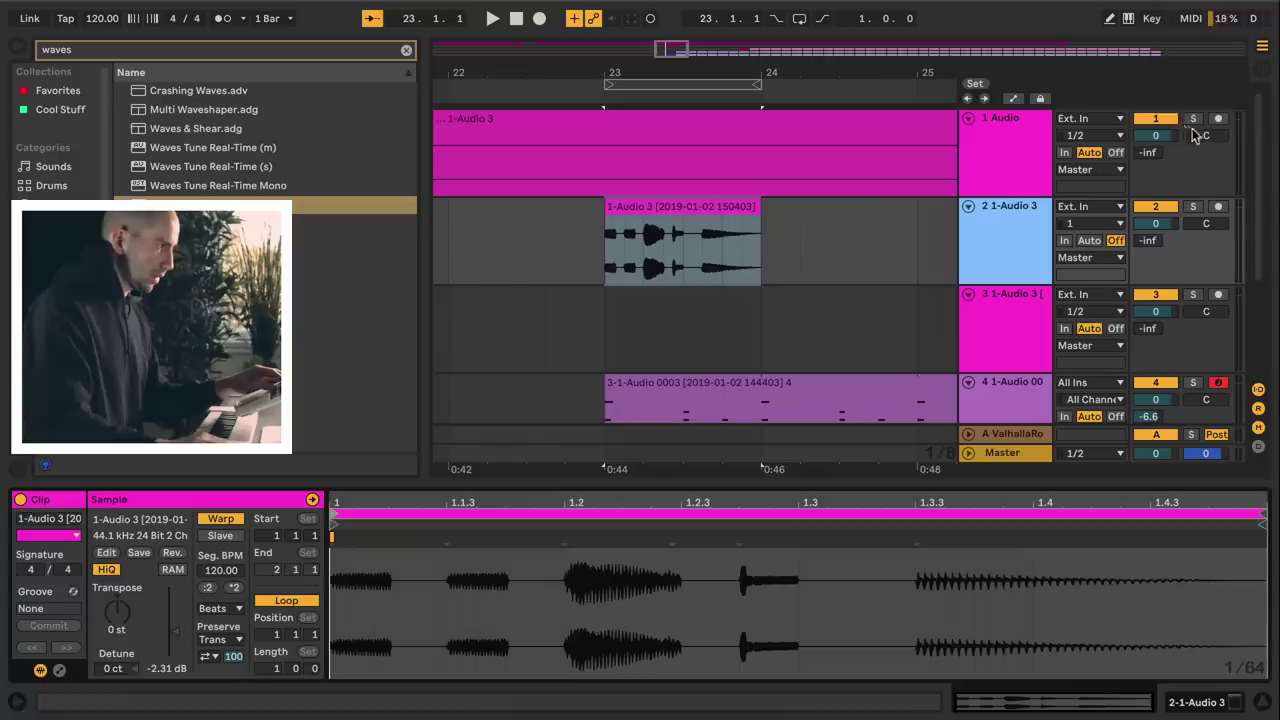
Mute track 1 and fill bars 23 to 31 with the vocal loop, transposing the part from 27.1.1 to -7 st in Pro mode.
left_click(1151, 122)
left_click_drag(660, 46, 654, 8)
key("space")
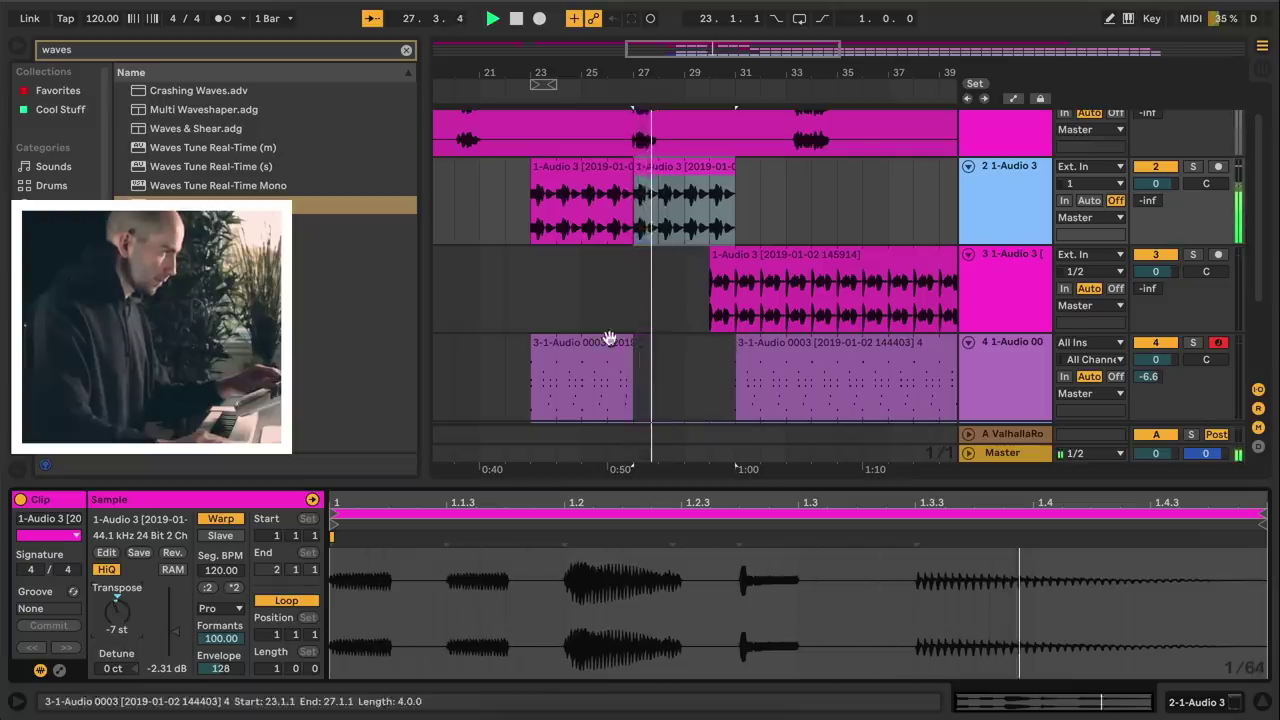
Start the third track's vocal clip at 31.1.1, split it at 33.1.1 and delete everything after the split.
left_click(523, 404)
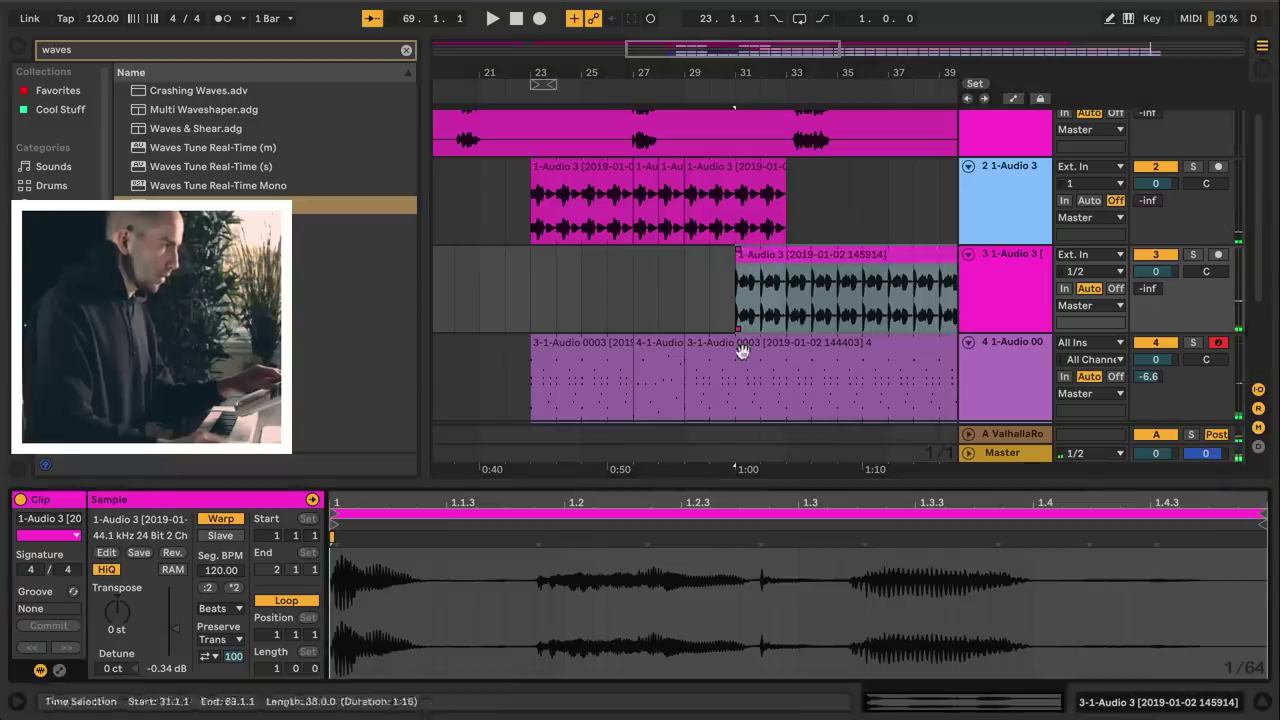
left_click_drag(737, 52, 762, 135)
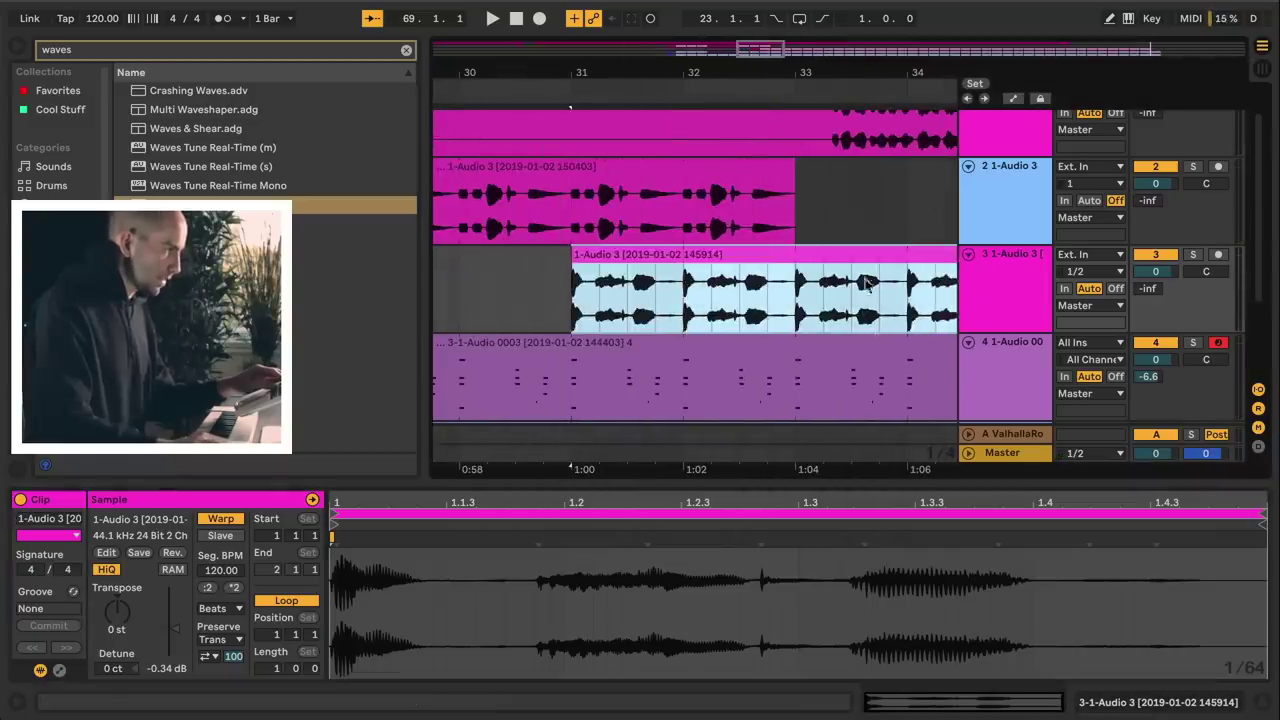
left_click(799, 311)
key("super+e")
left_click(843, 257)
key("Delete")
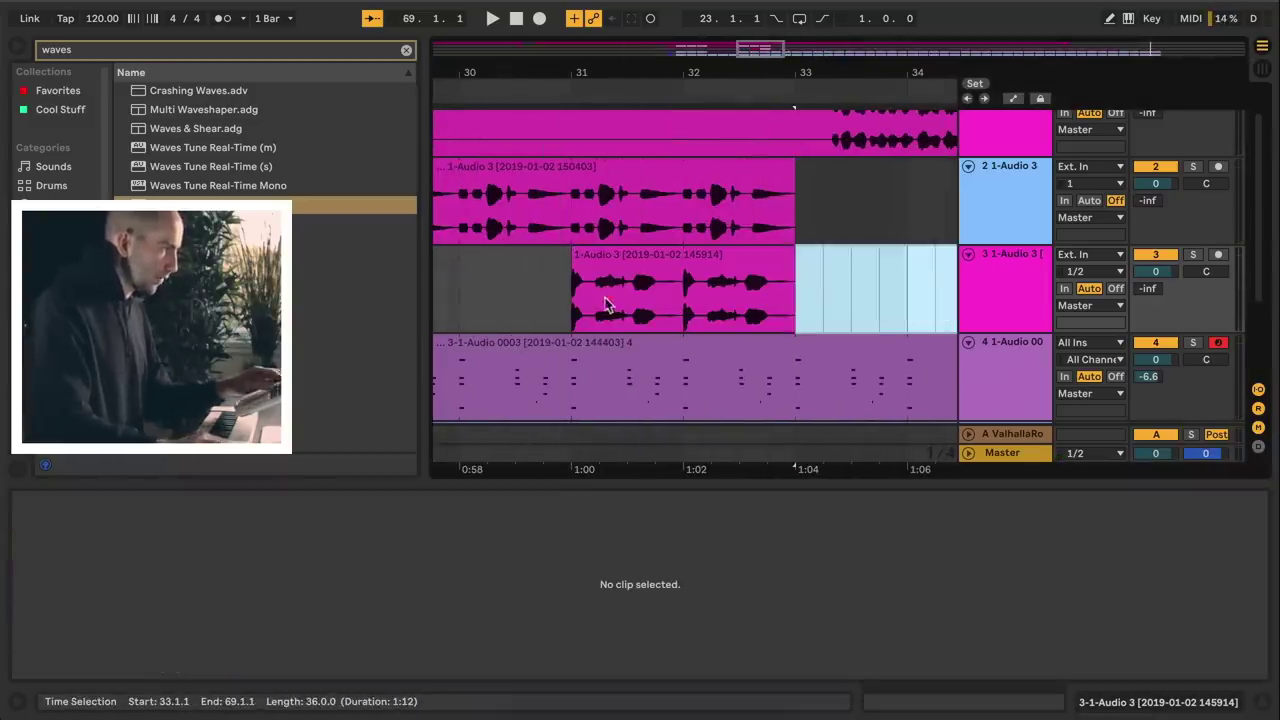
Play the section from 31.1.1 and put Waves Tune Real-Time on the third track as well.
left_click(574, 310)
key("space")
key("space")
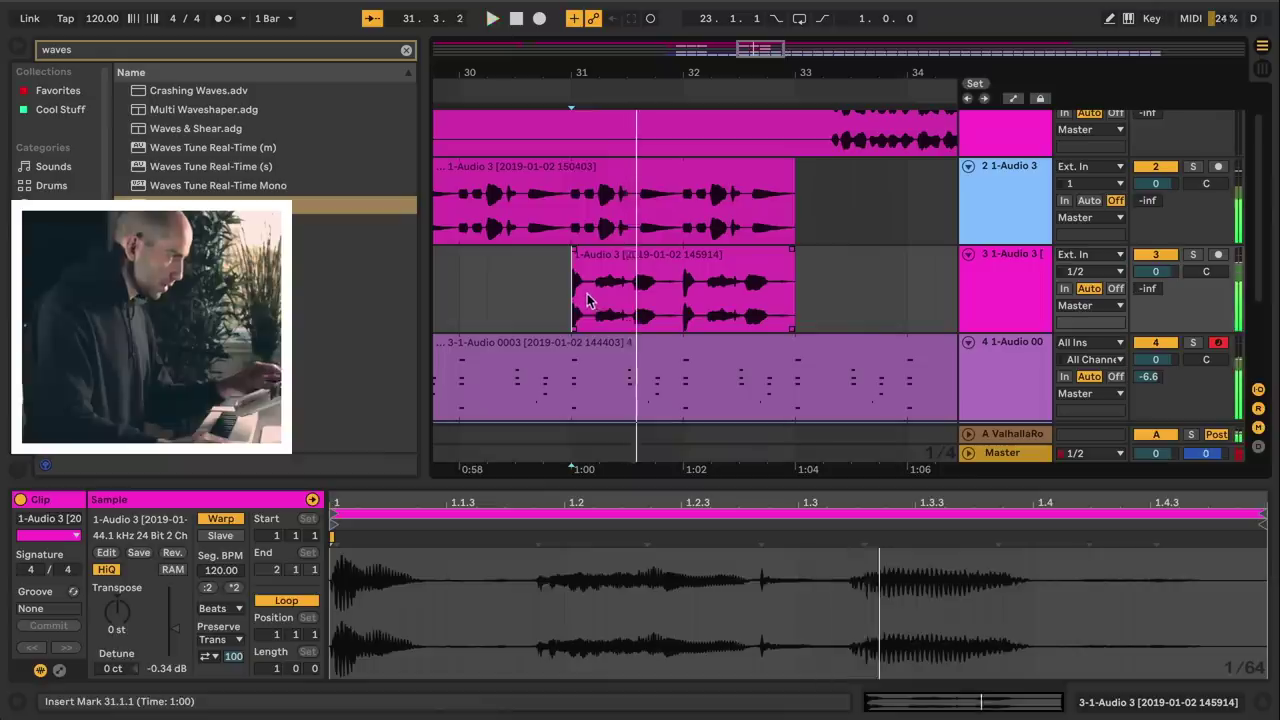
key("space")
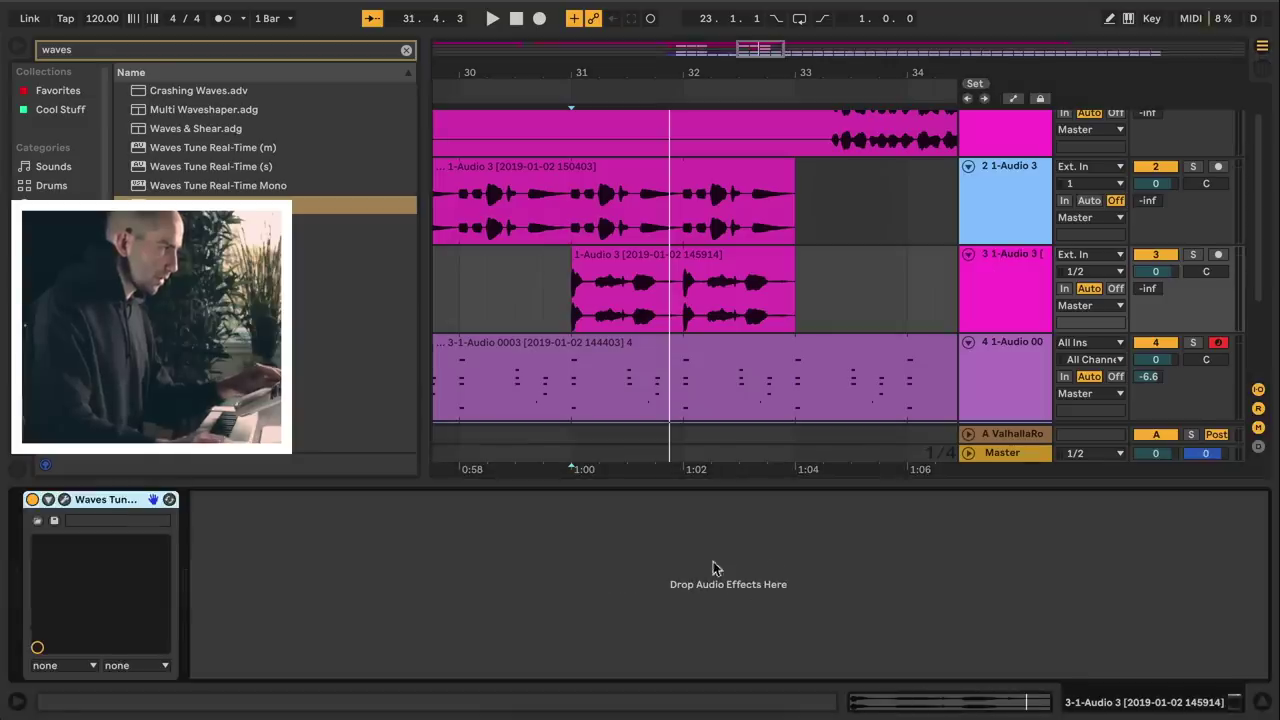
key("space")
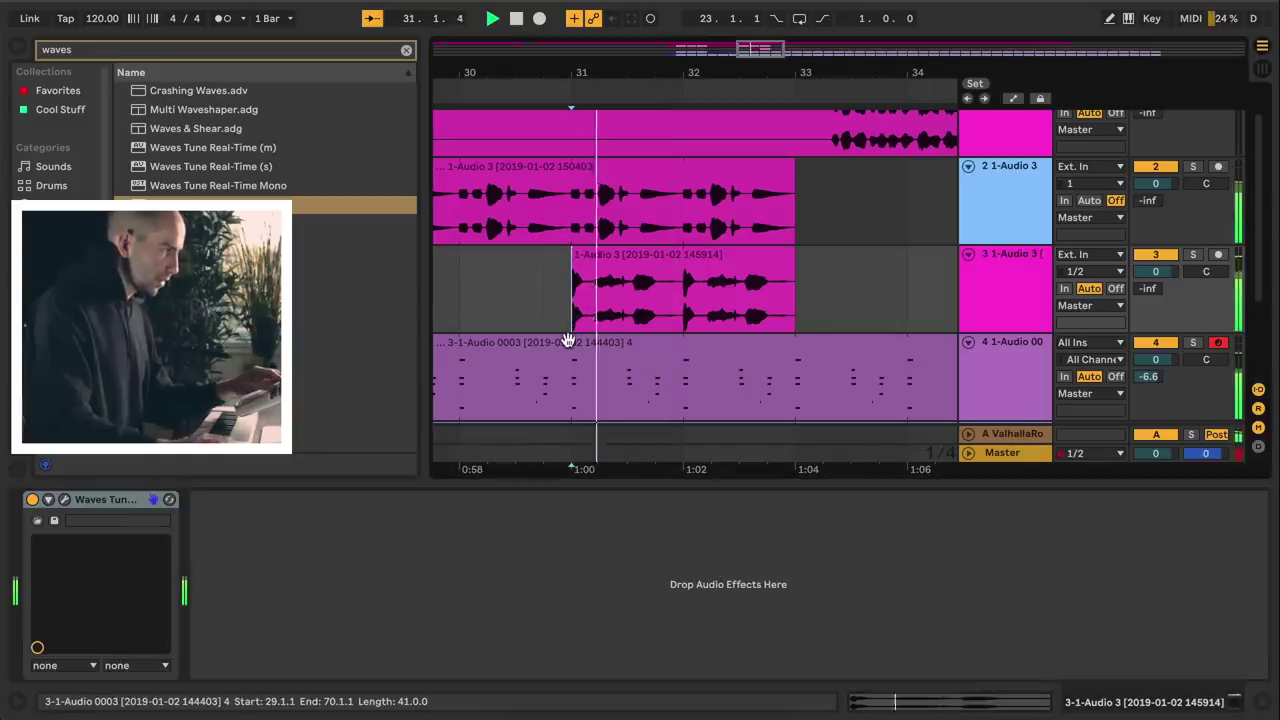
Split the third track's vocal clip at 31.1.4, 31.2.4, 31.3.2 and 31.4.2, and delete the part from 32.1.1.
key("space")
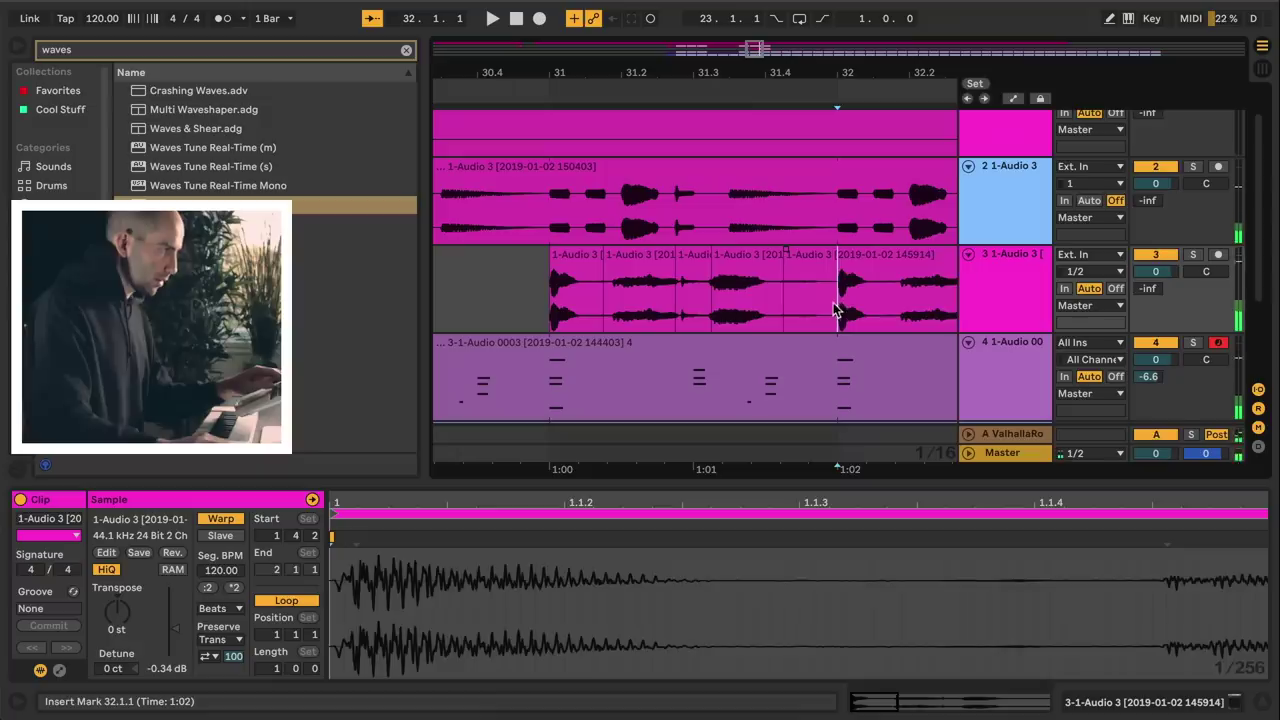
left_click(846, 272)
key("Delete")
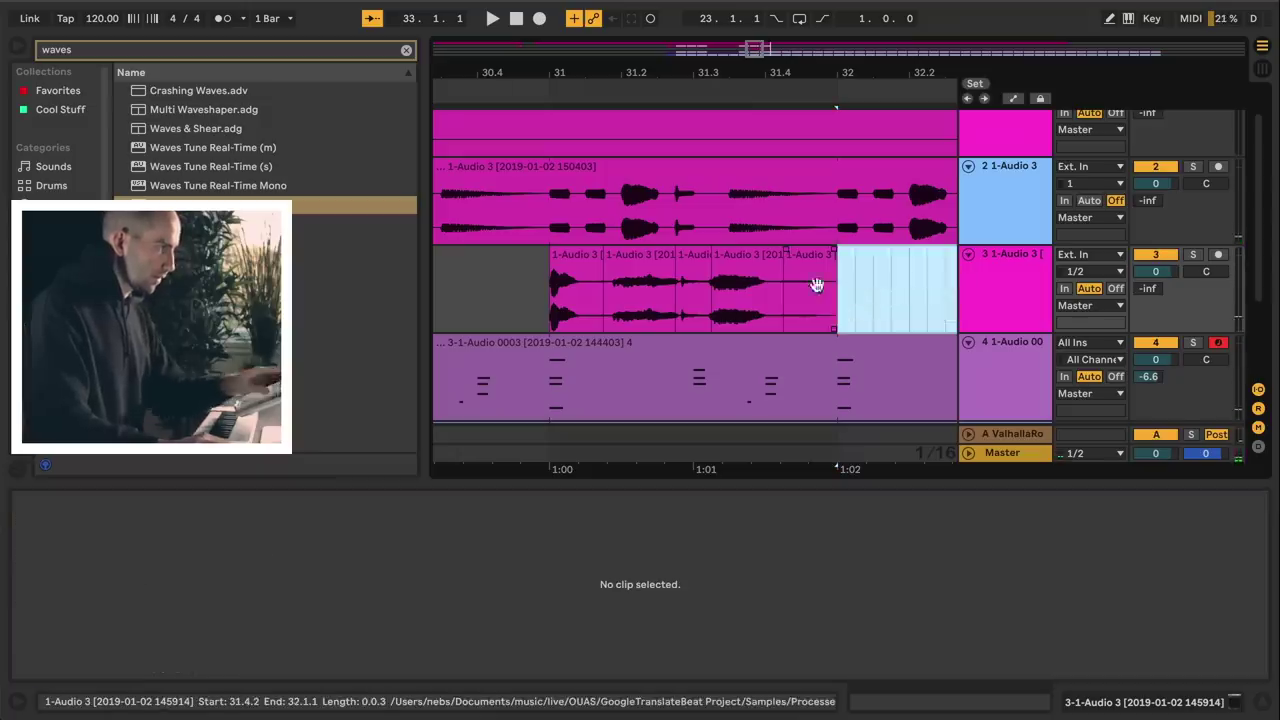
Consolidate the third track's slices in bar 31 and extend the vocal part to 33.1.1.
left_click_drag(868, 300, 851, 301)
left_click(835, 305)
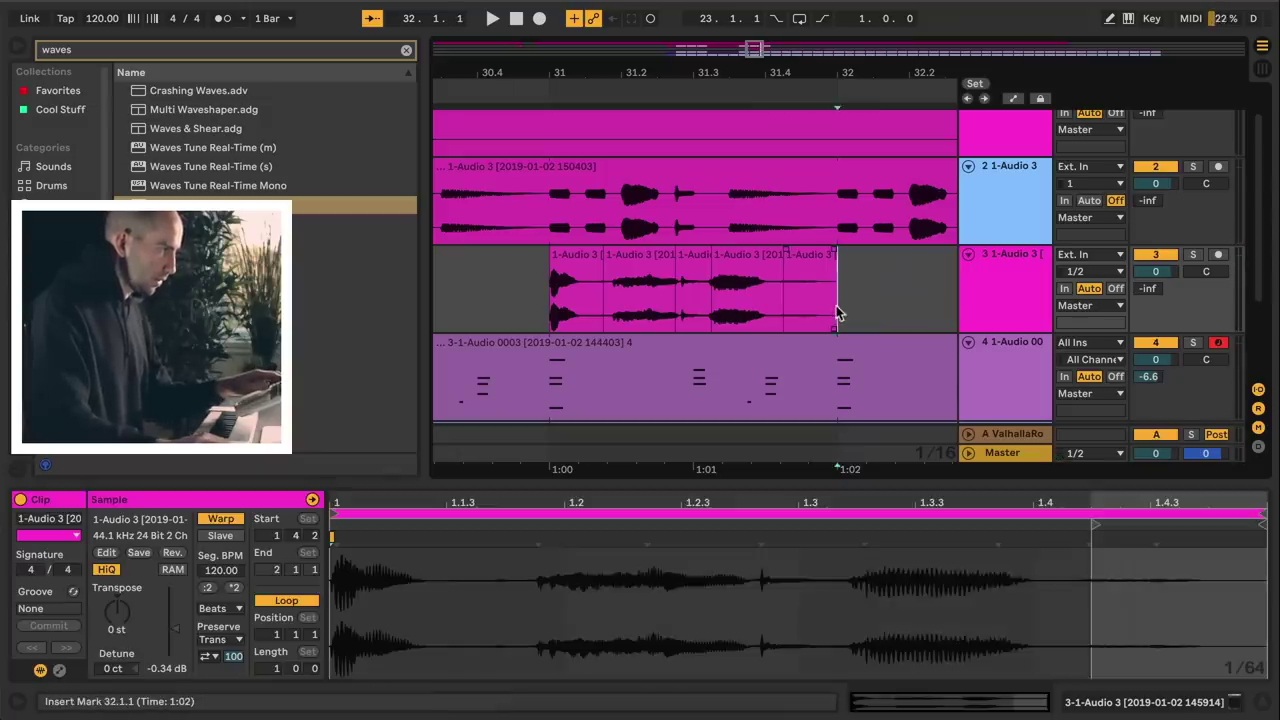
key("space")
left_click_drag(588, 88, 585, 84)
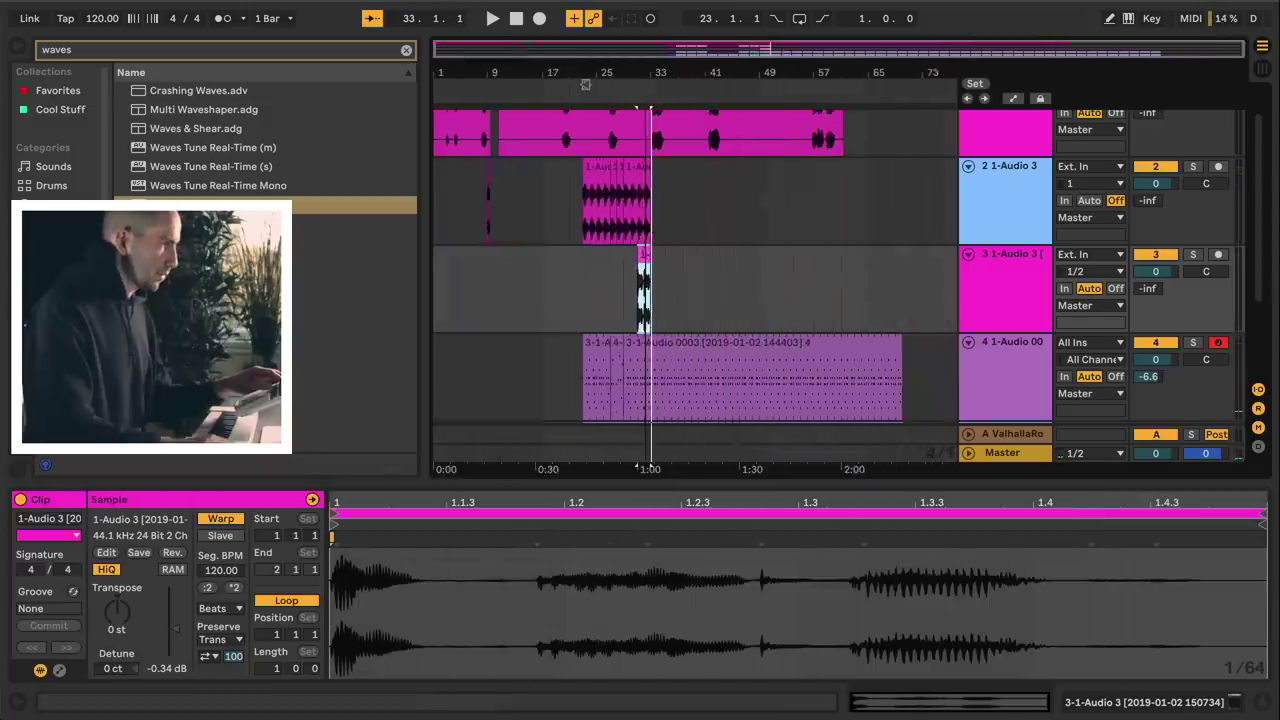
Try to trim the start of the fourth track's MIDI clip to 25.1.1.
mouse_move(704, 335)
left_mouse_down()
mouse_move(689, 338)
mouse_move(830, 370)
mouse_move(707, 335)
left_mouse_up()
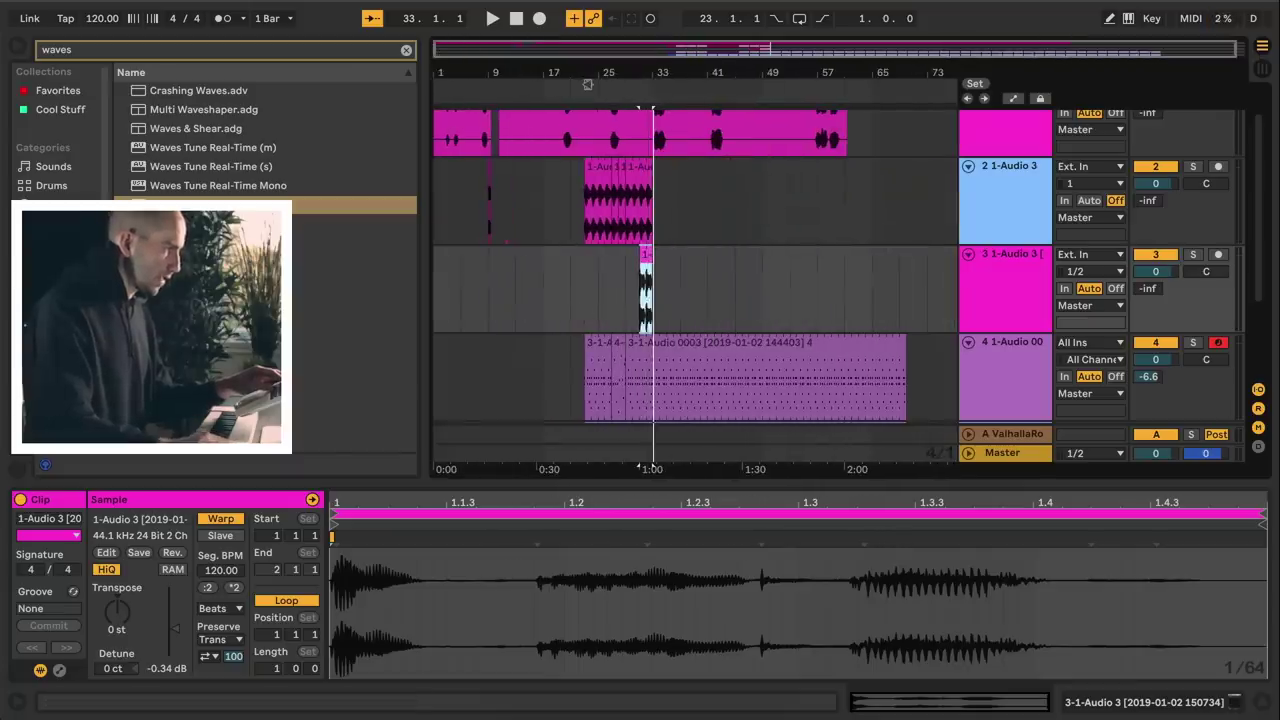
left_click_drag(687, 50, 687, 78)
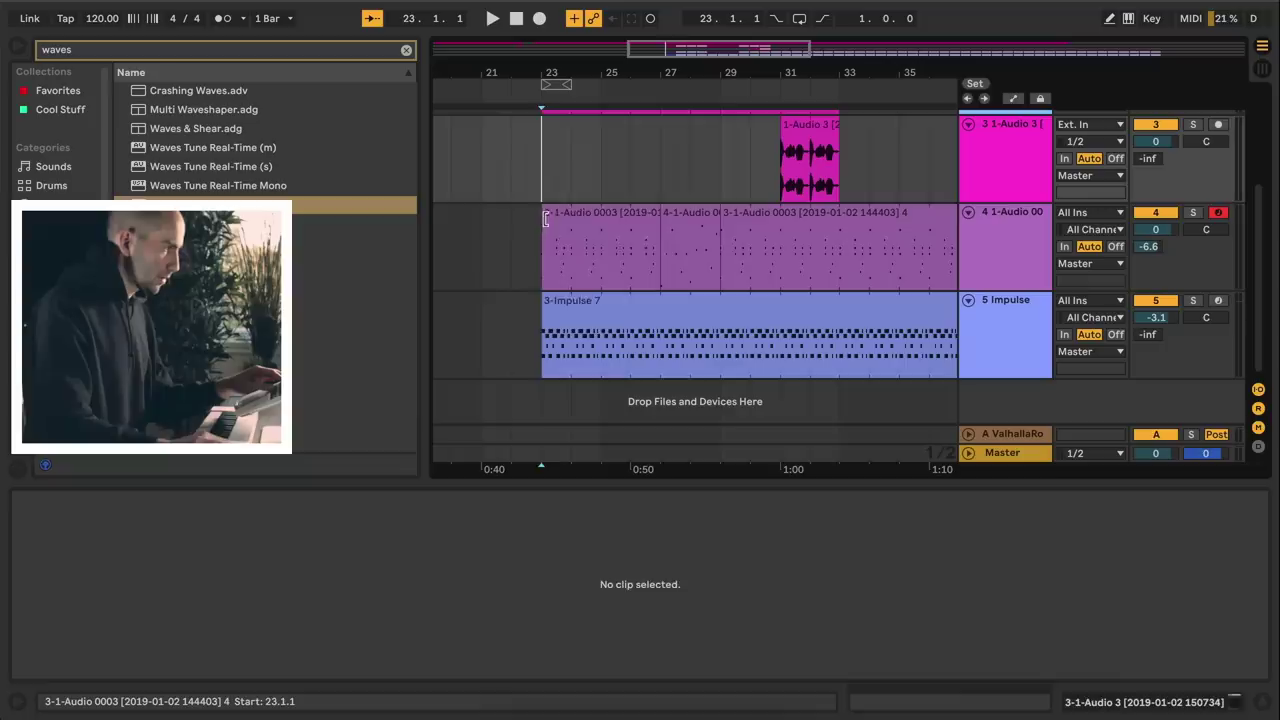
left_click_drag(544, 213, 601, 214)
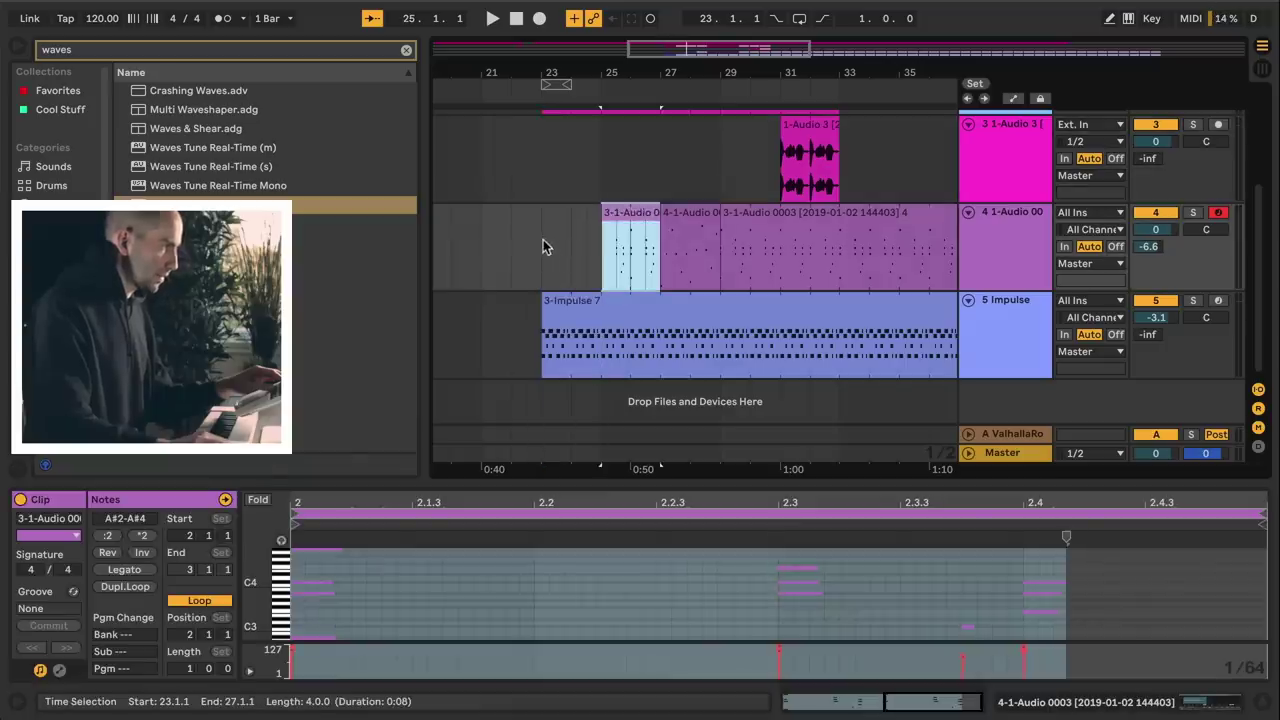
Play the section from 23.1.1 and extend the second track's vocal part back to 15.1.1.
left_click(544, 246)
key("space")
scroll(640, 341, "up", 3)
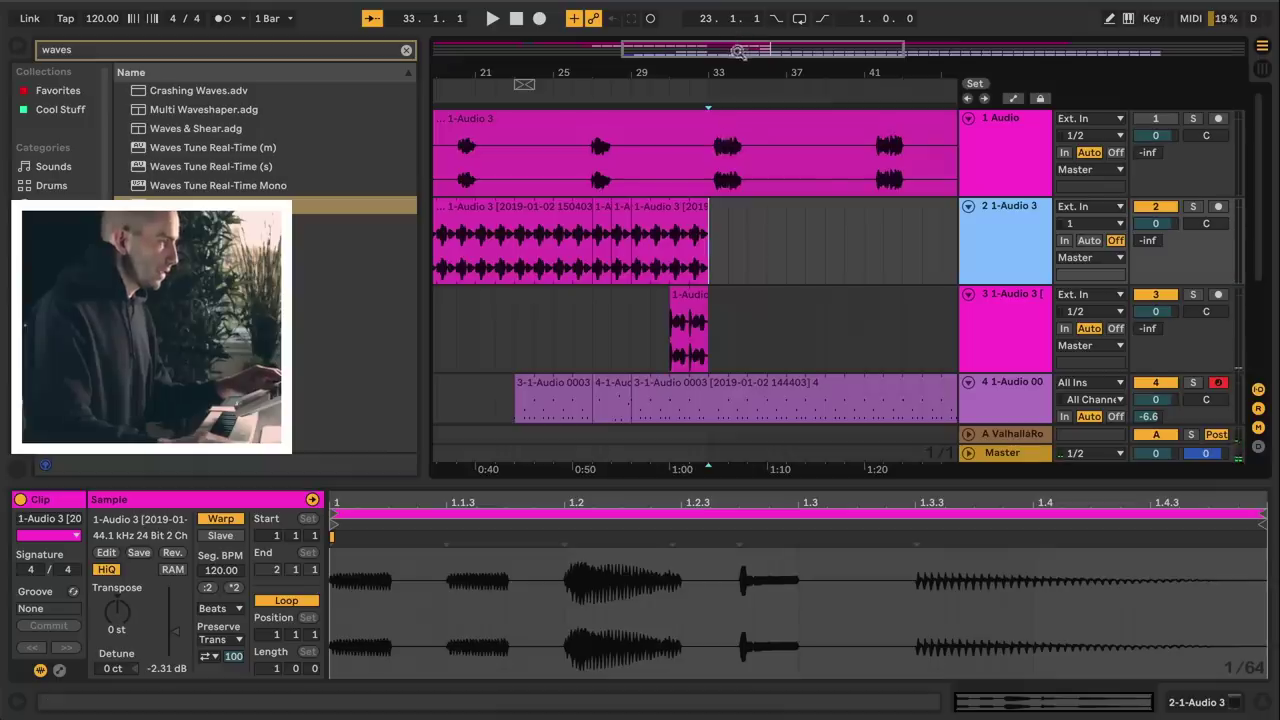
Move the first track's long vocal recording to start at 42.3.1 and solo that track.
key("minus")
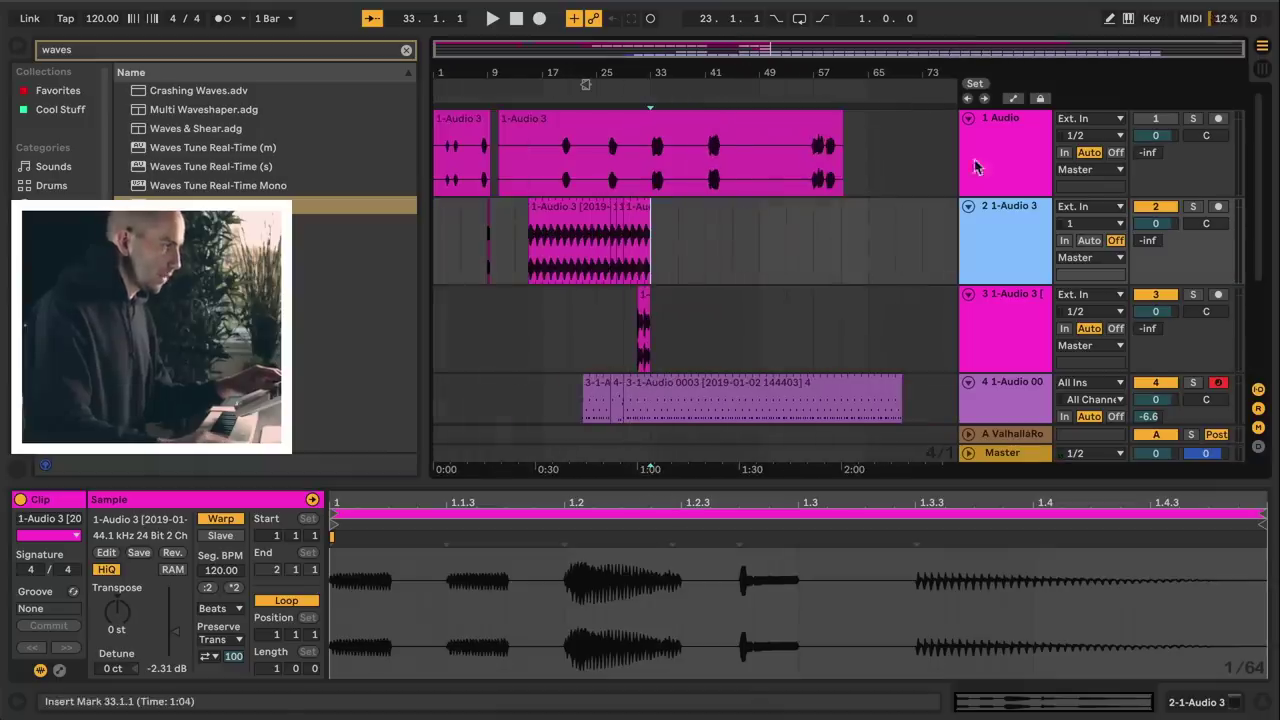
left_click_drag(689, 126, 907, 137)
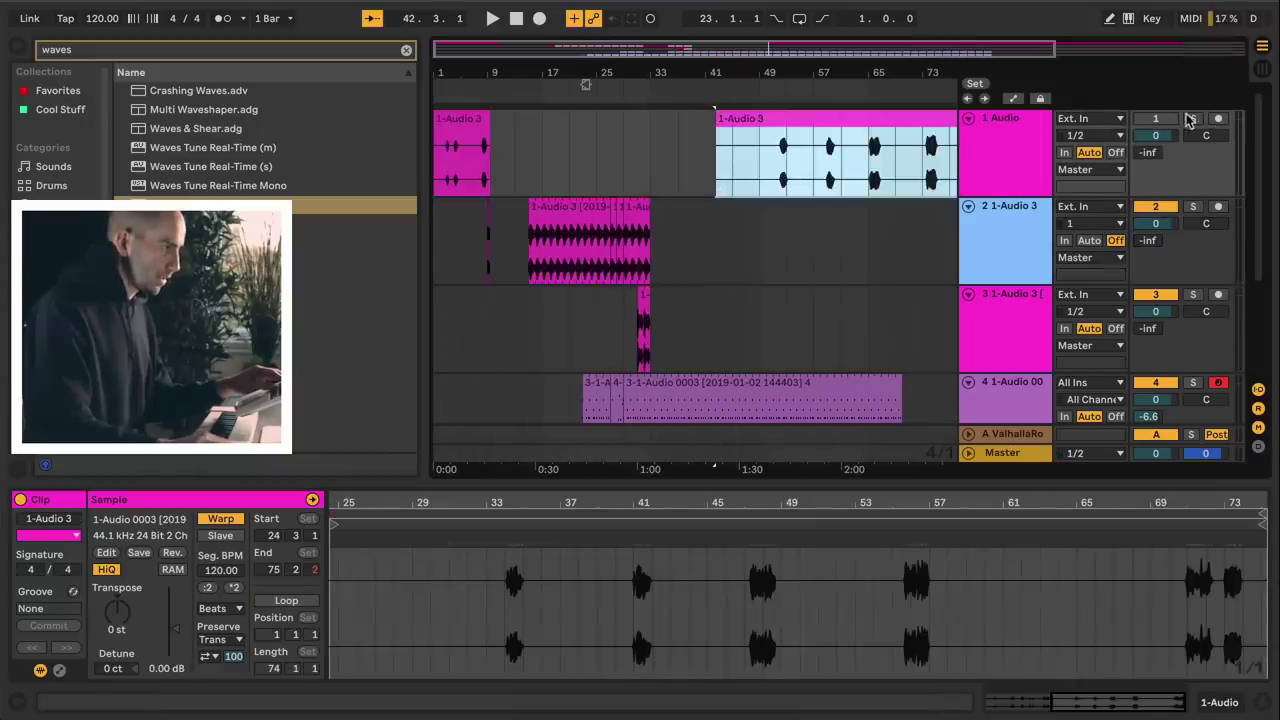
left_click(1190, 119)
Find the vocal phrase at bar 52 on the first track and move it onto a new audio track below.
left_click(780, 191)
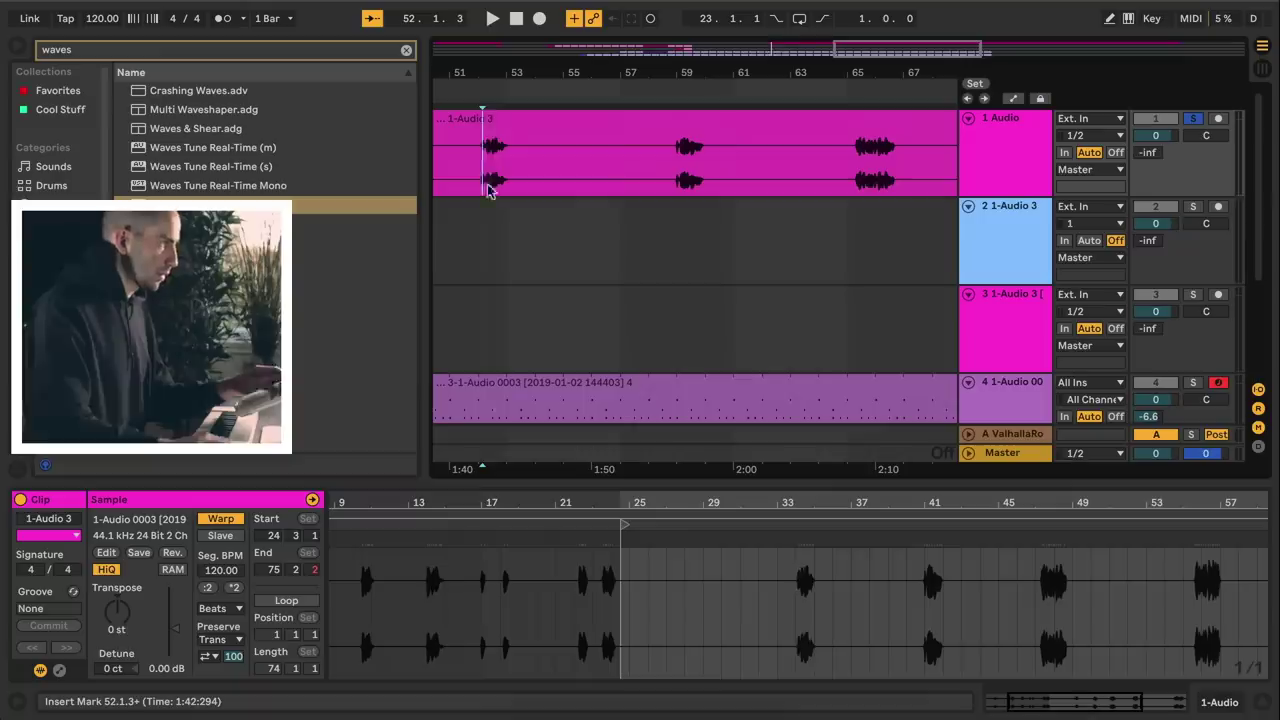
key("space")
key("space")
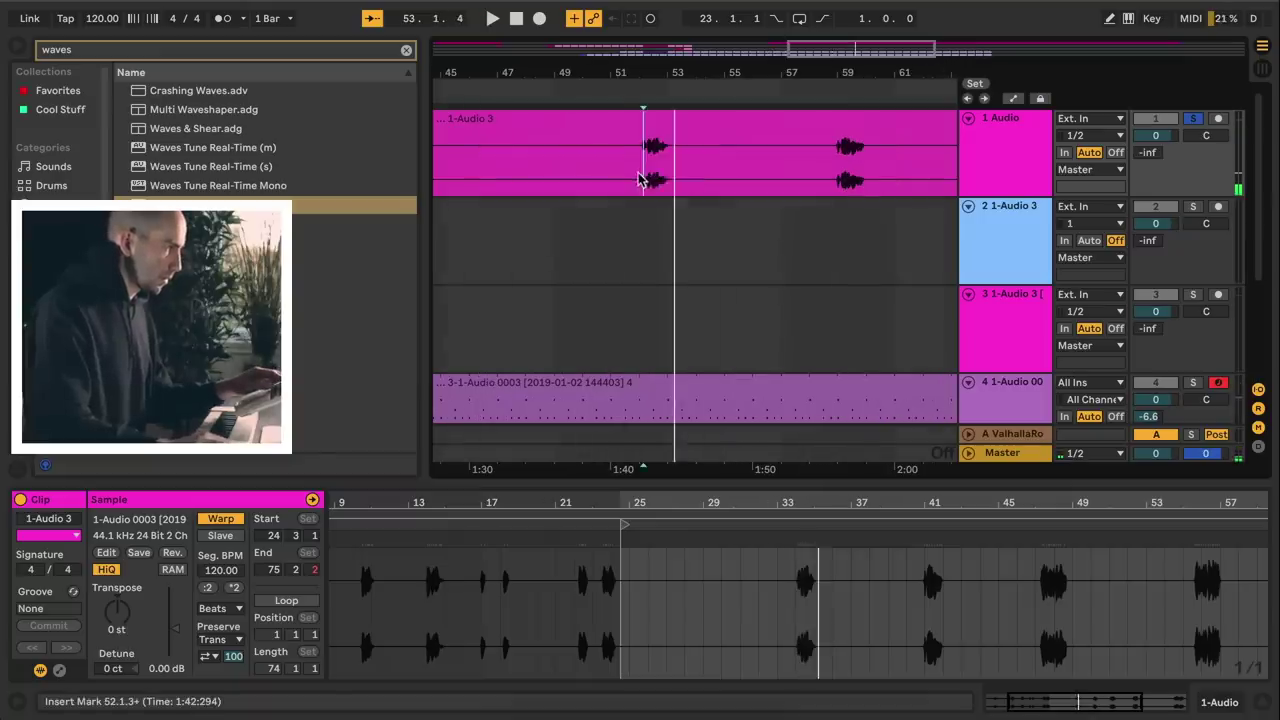
left_click_drag(643, 181, 677, 182)
key("super+t")
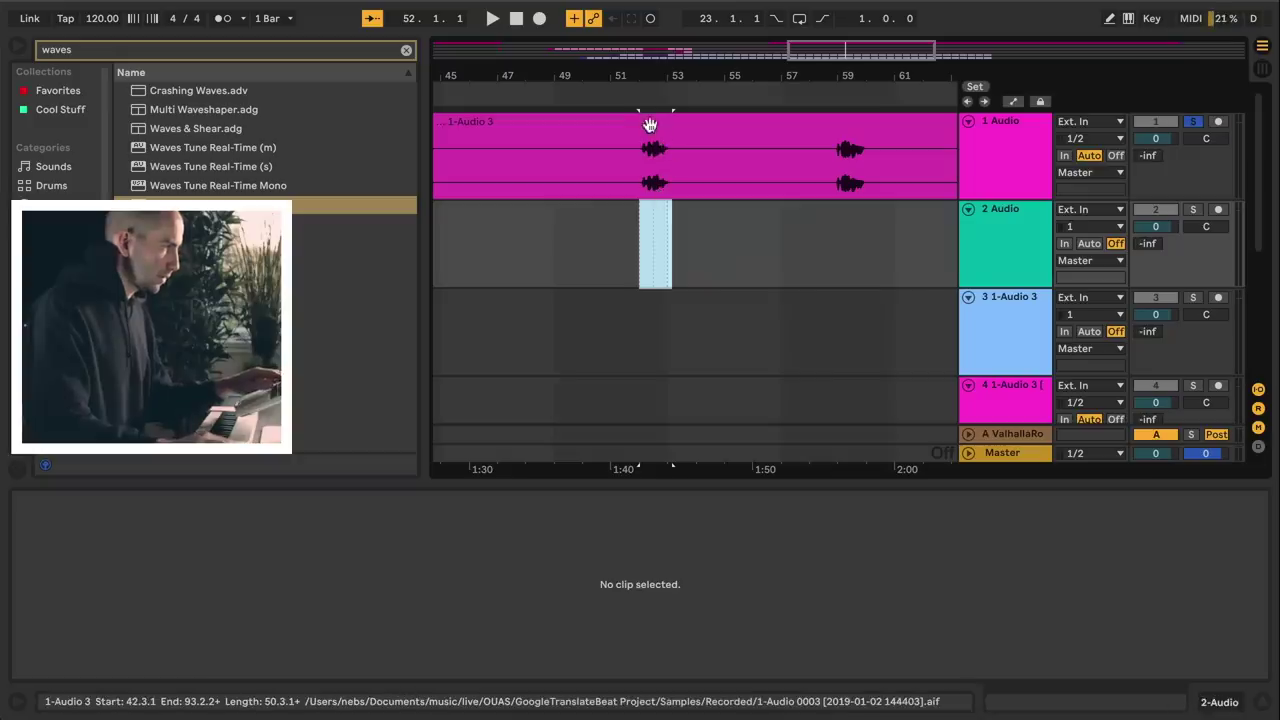
left_click(649, 124)
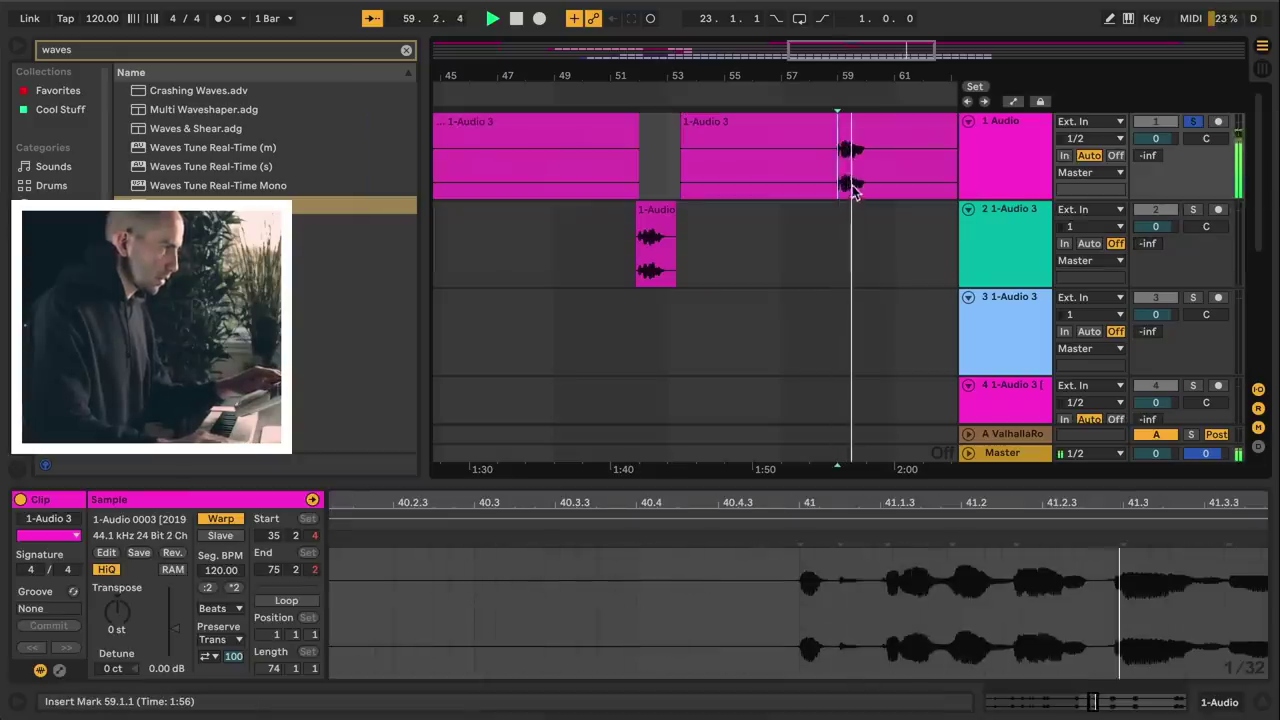
Move the vocal phrase at bar 59 from the first track down to the second track.
key("space")
left_click_drag(838, 171, 866, 171)
left_click_drag(851, 122, 720, 271)
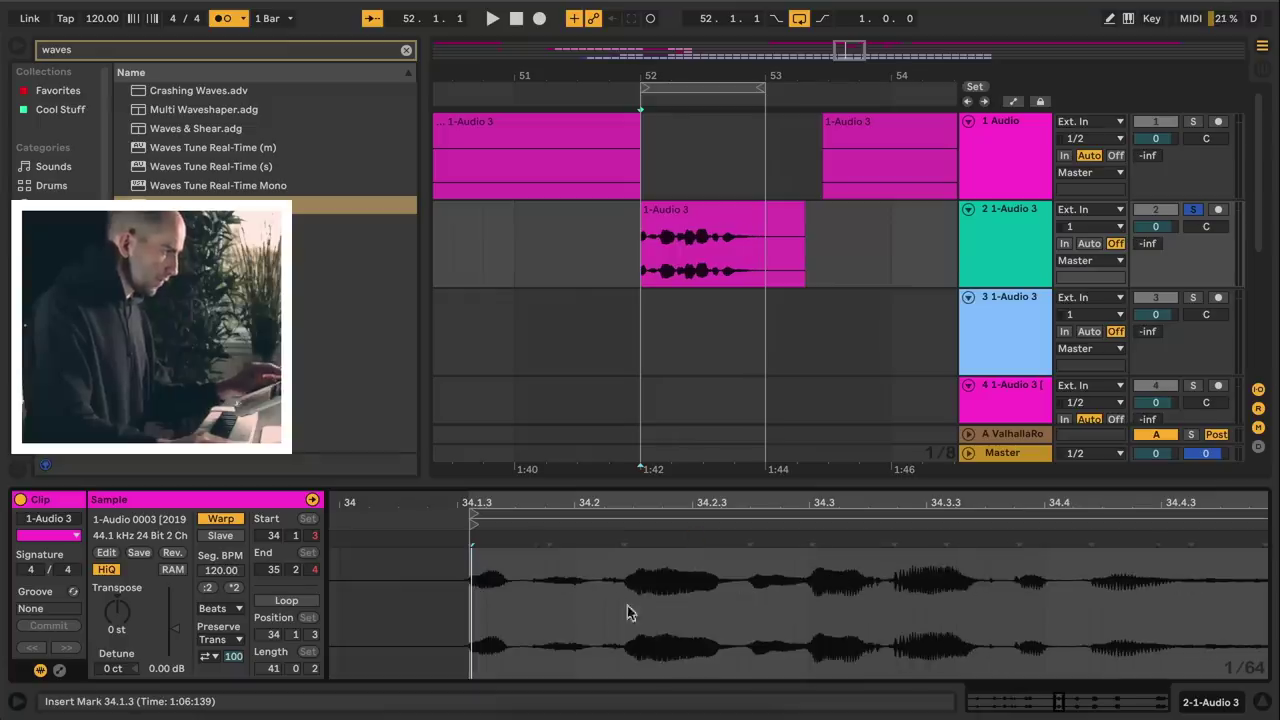
Quantize the transients of the second track's phrase at 52.1.1 and set its warp mode to Complex Pro.
key("space")
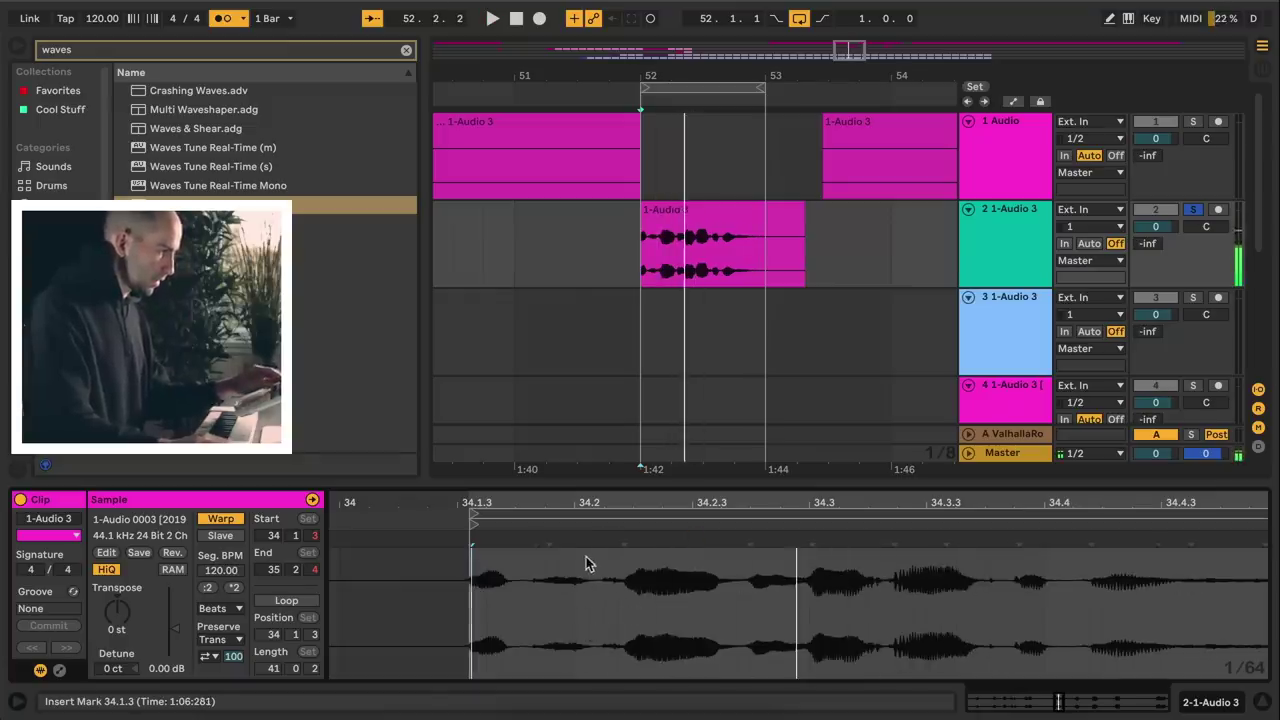
key("super+a")
key("super+u")
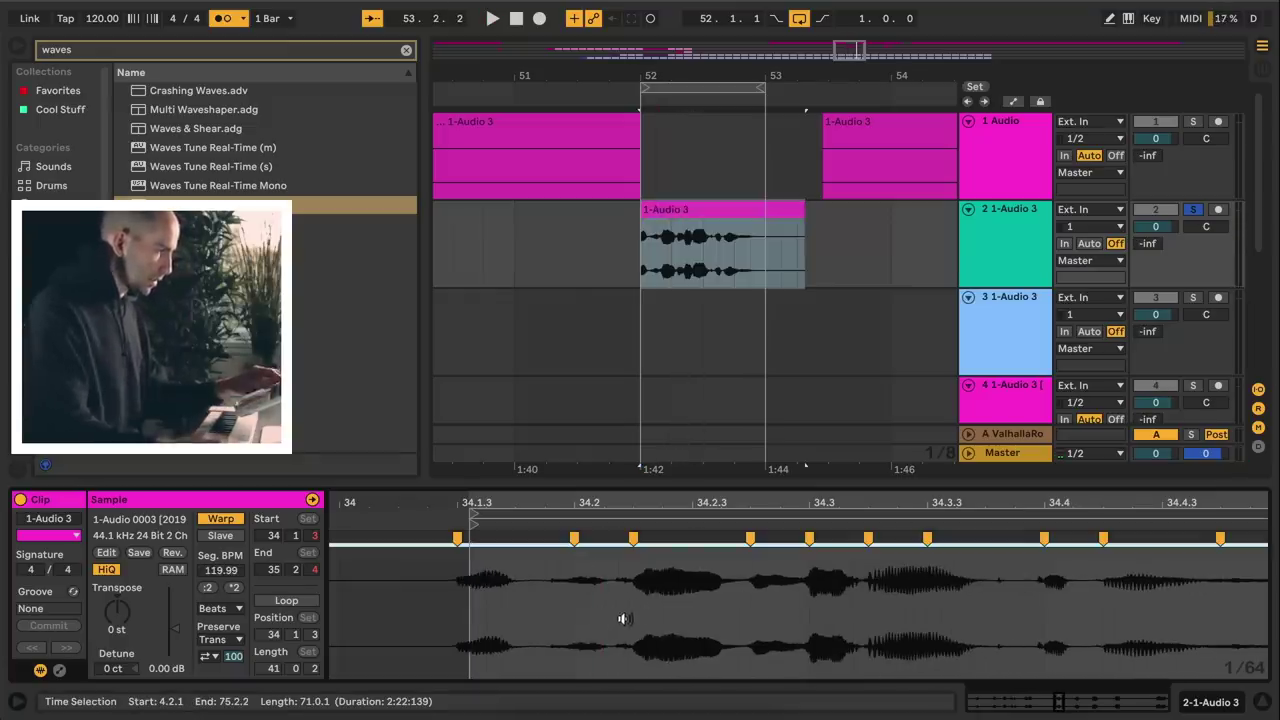
left_click(220, 608)
left_click(229, 698)
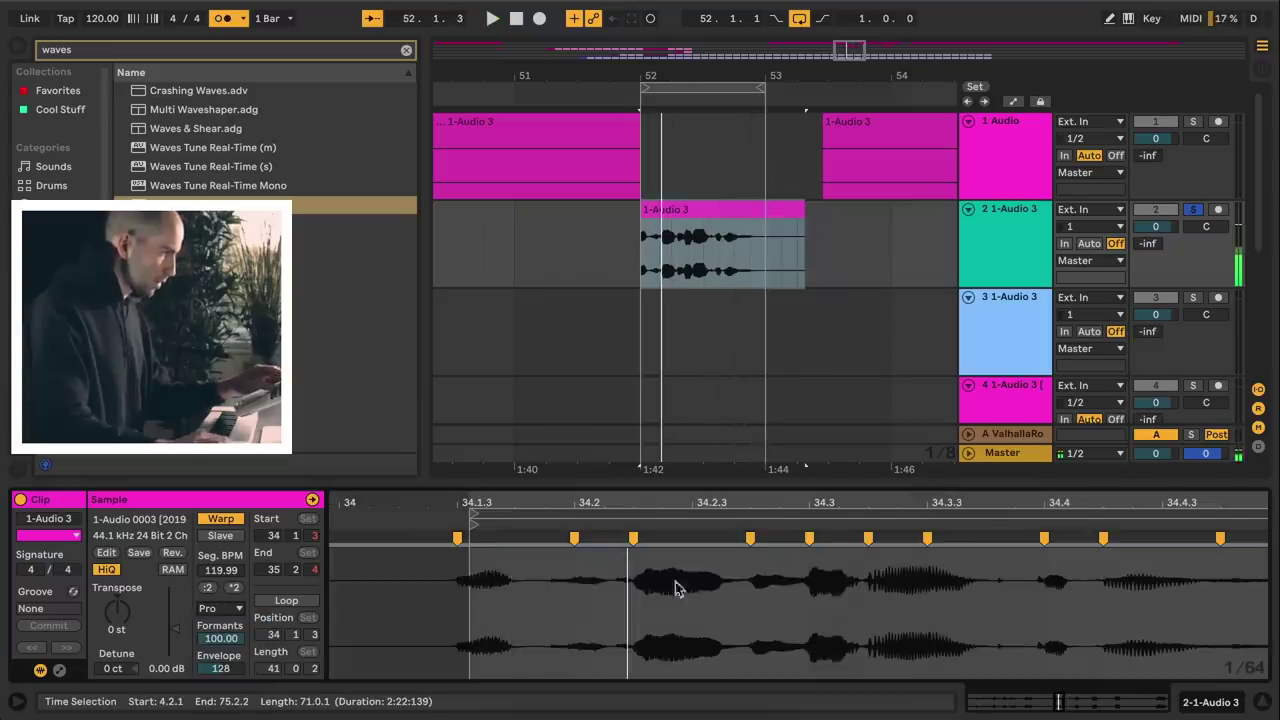
Put the phrase's first warp marker at 34.1.3, pull the marker at 34.4 back to 34.3.4 and play the loop.
double_click(470, 538)
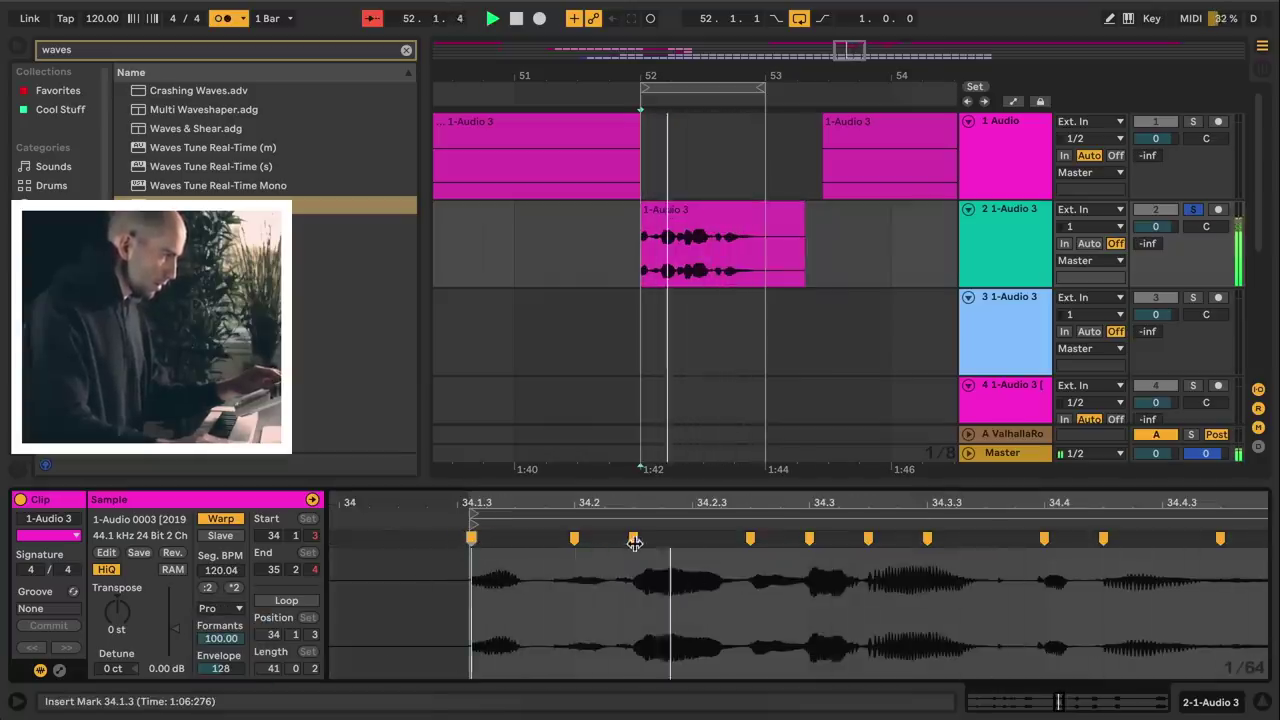
key("space")
scroll(745, 552, "right", 4)
left_click_drag(694, 540, 646, 542)
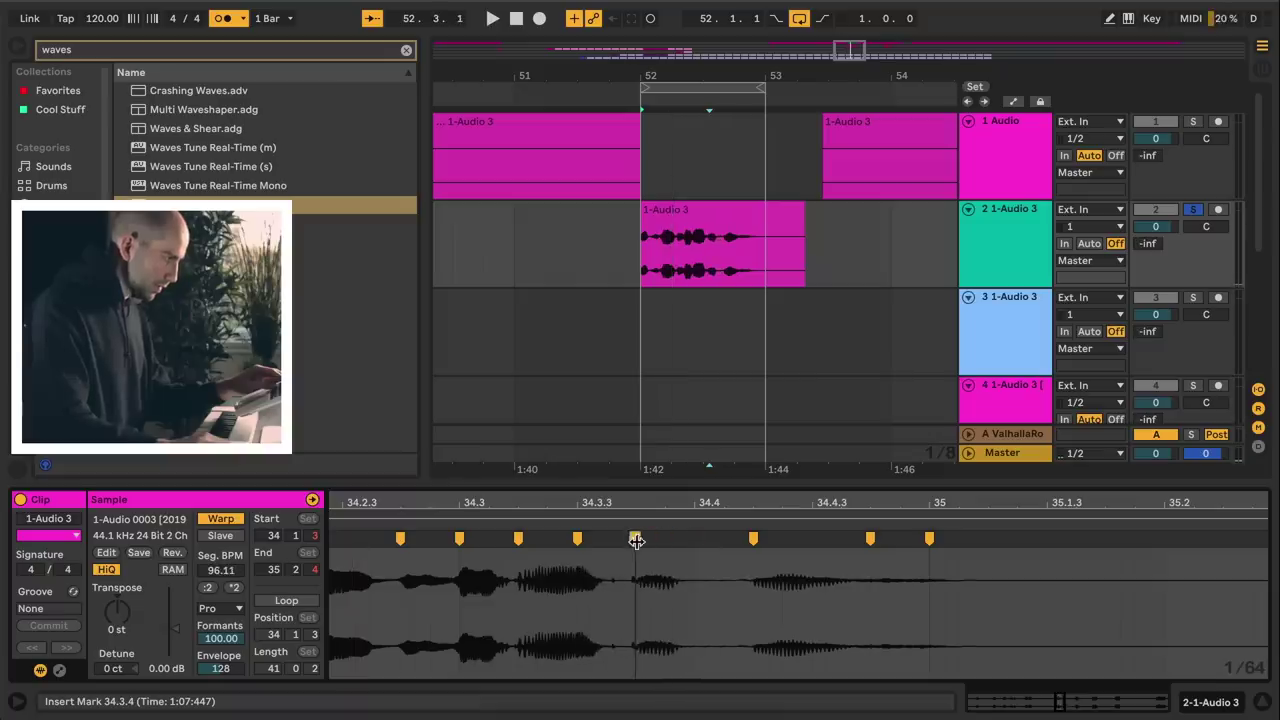
key("space")
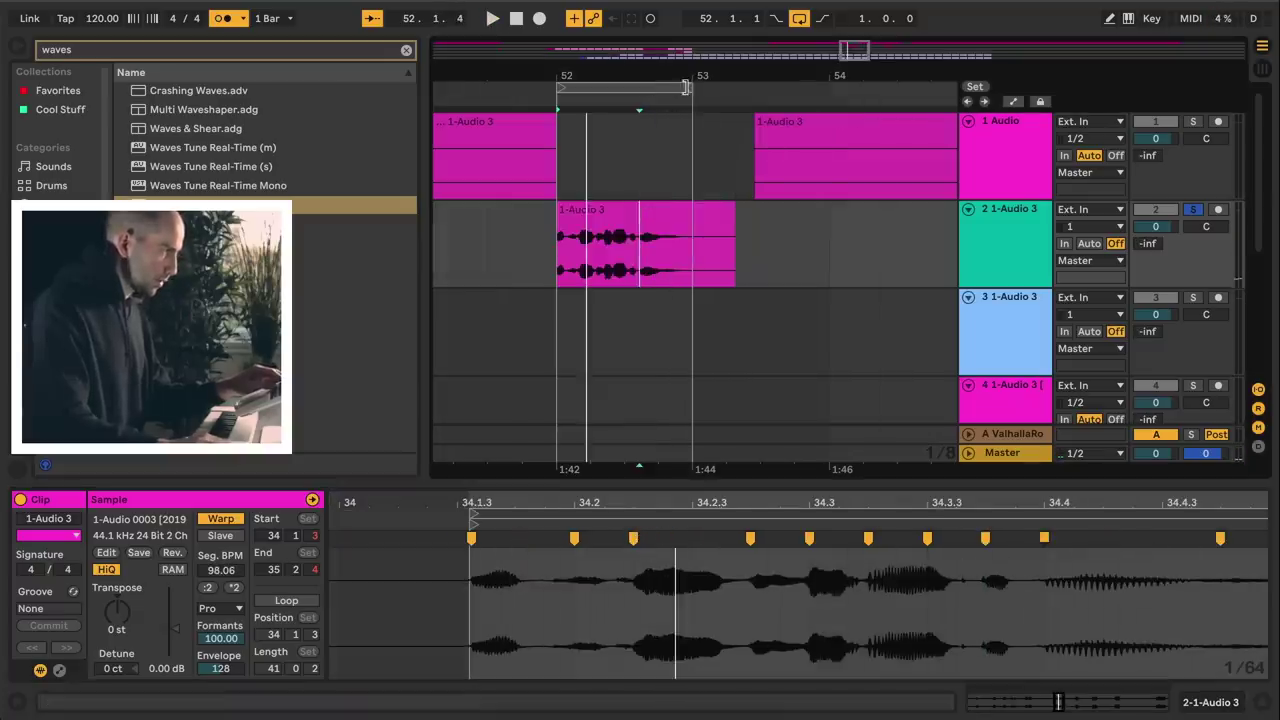
Extend the loop to 54.1.1 and repeat the vocal slice from 52.3.3 across bar 53 on the second track.
left_click_drag(687, 88, 829, 88)
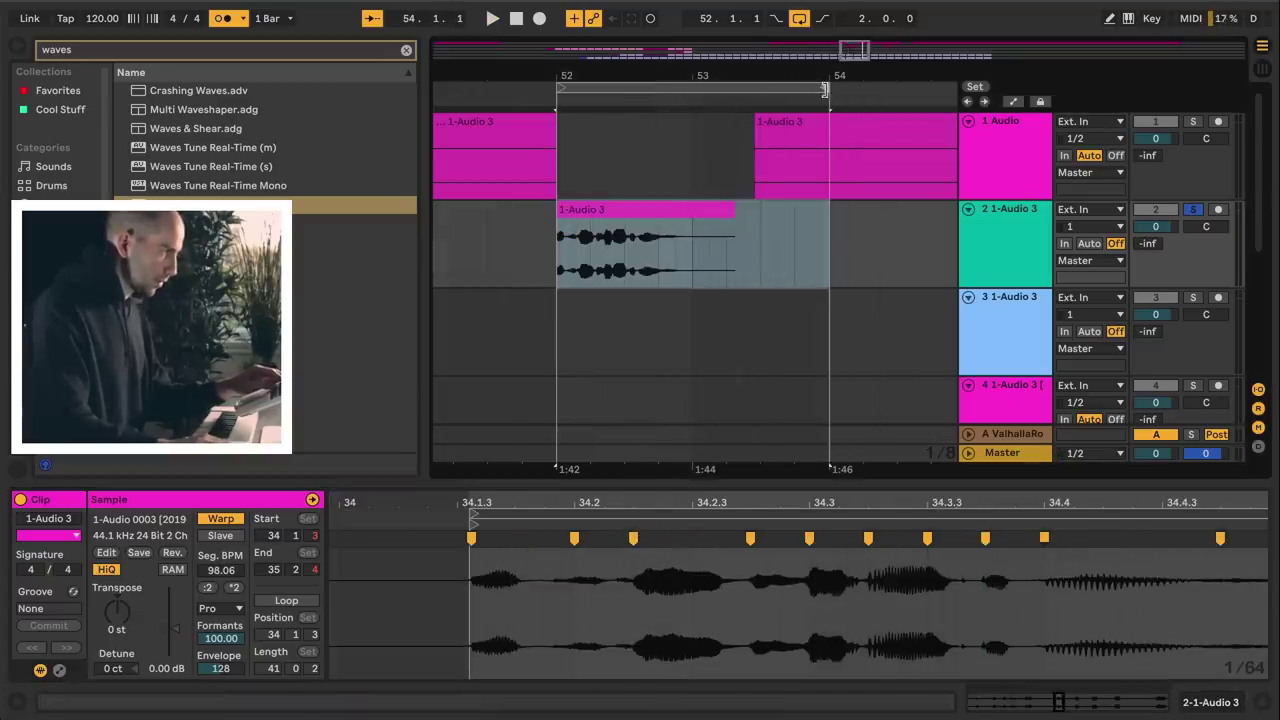
left_click_drag(645, 272, 674, 272)
key("super+d")
left_click(641, 275)
key("space")
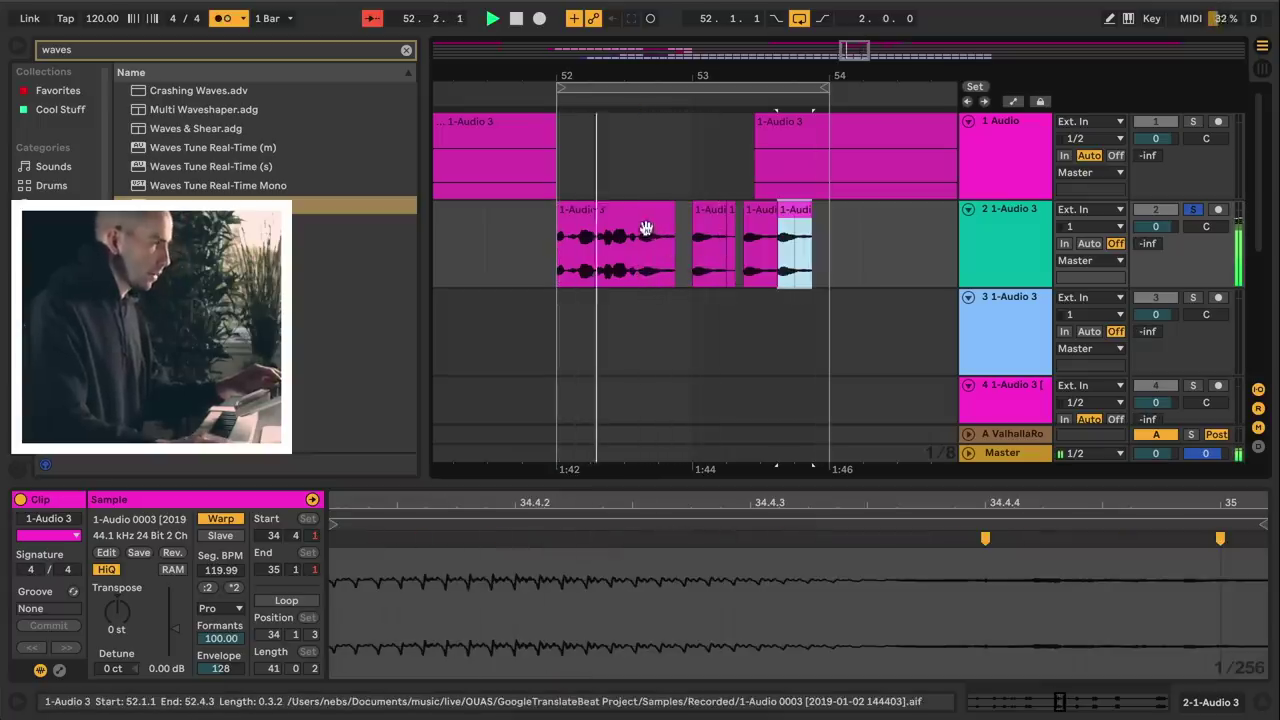
Place another vocal slice at 53.4.3 on the second track, trimmed to end at 54.1.1.
left_click_drag(594, 77, 594, 160)
left_click_drag(851, 50, 861, 48)
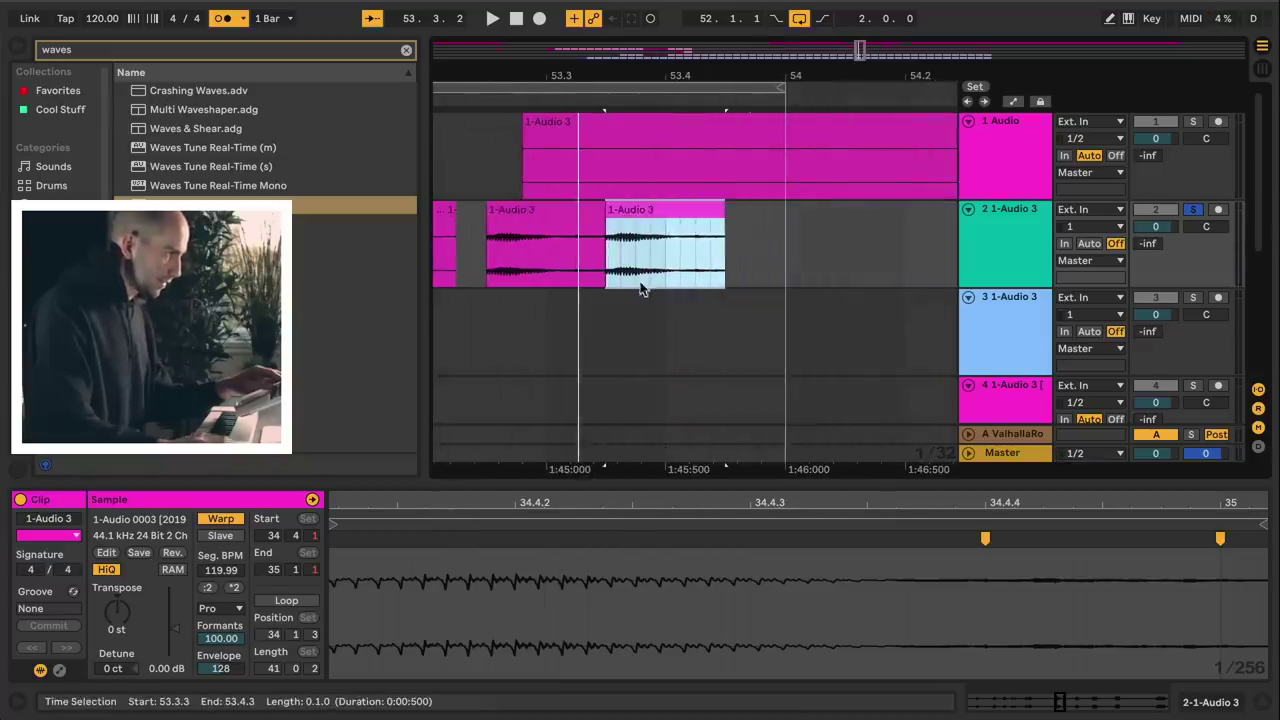
key("space")
mouse_move(786, 224)
left_mouse_down()
mouse_move(751, 236)
mouse_move(784, 242)
left_mouse_up()
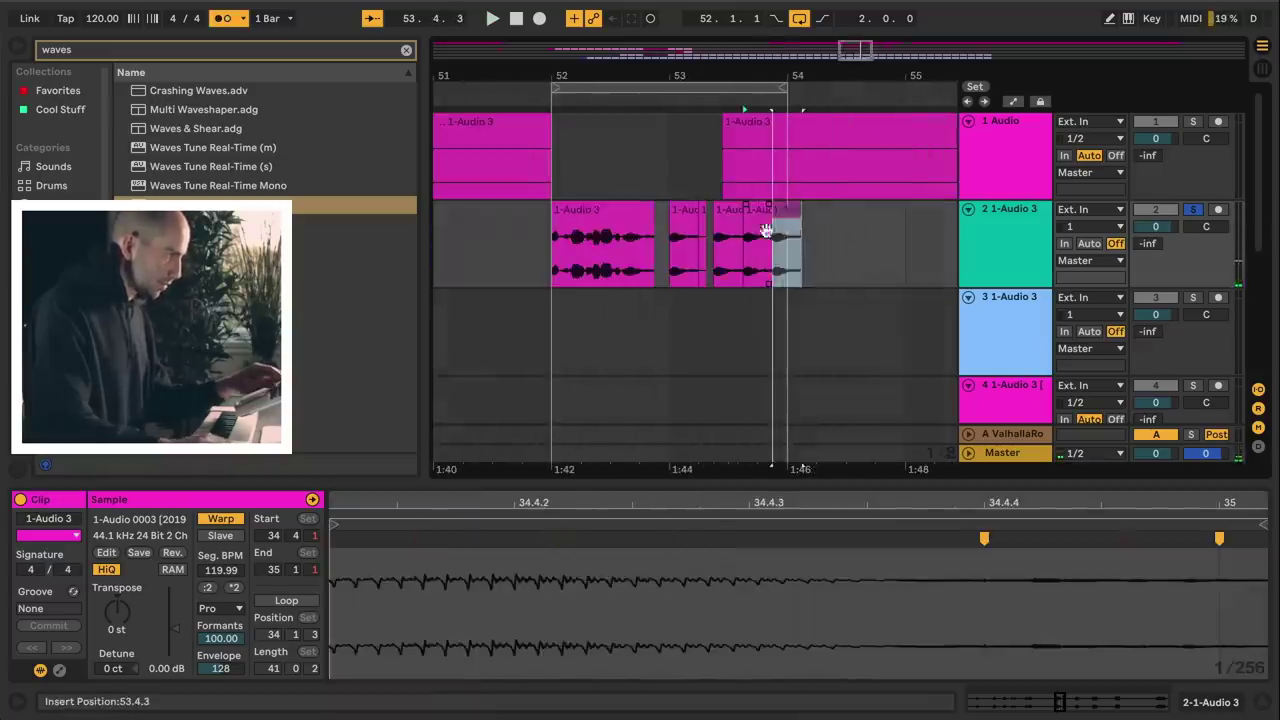
left_click(745, 252)
key("space")
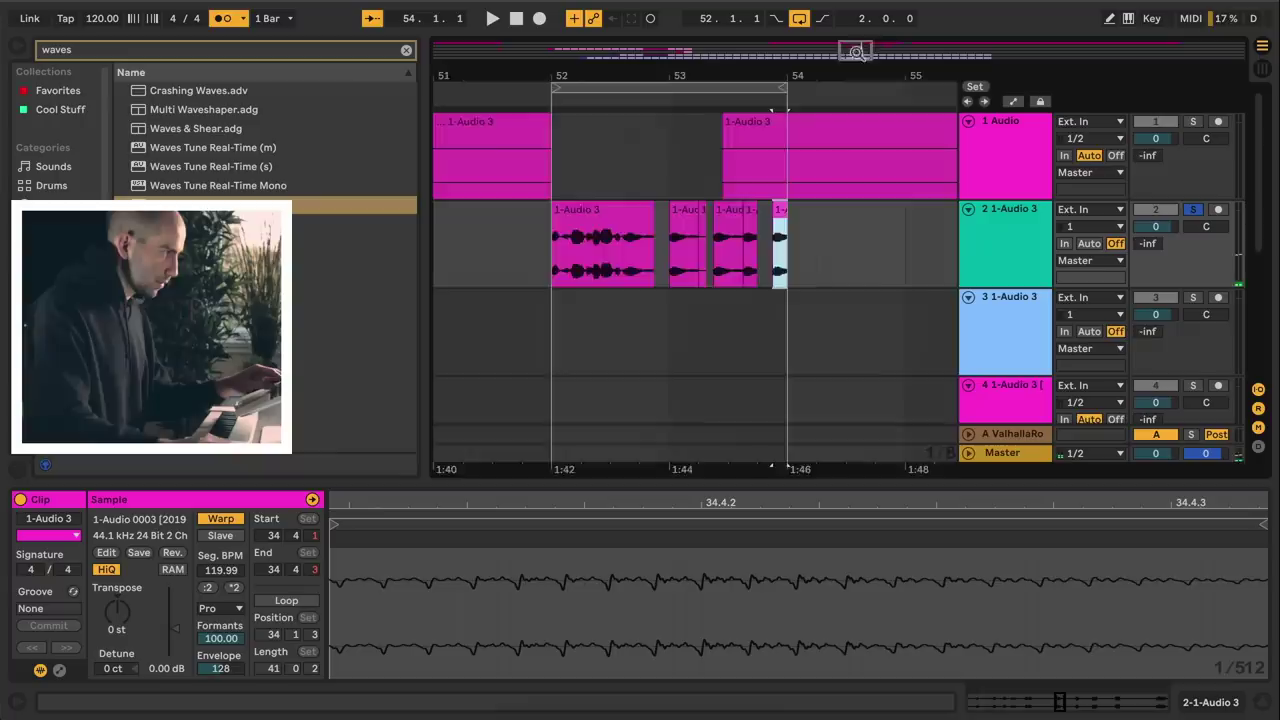
Add a third audio track and try a short vocal slice transposed -16 st at 53.4.1 on it.
left_click_drag(853, 50, 849, 69)
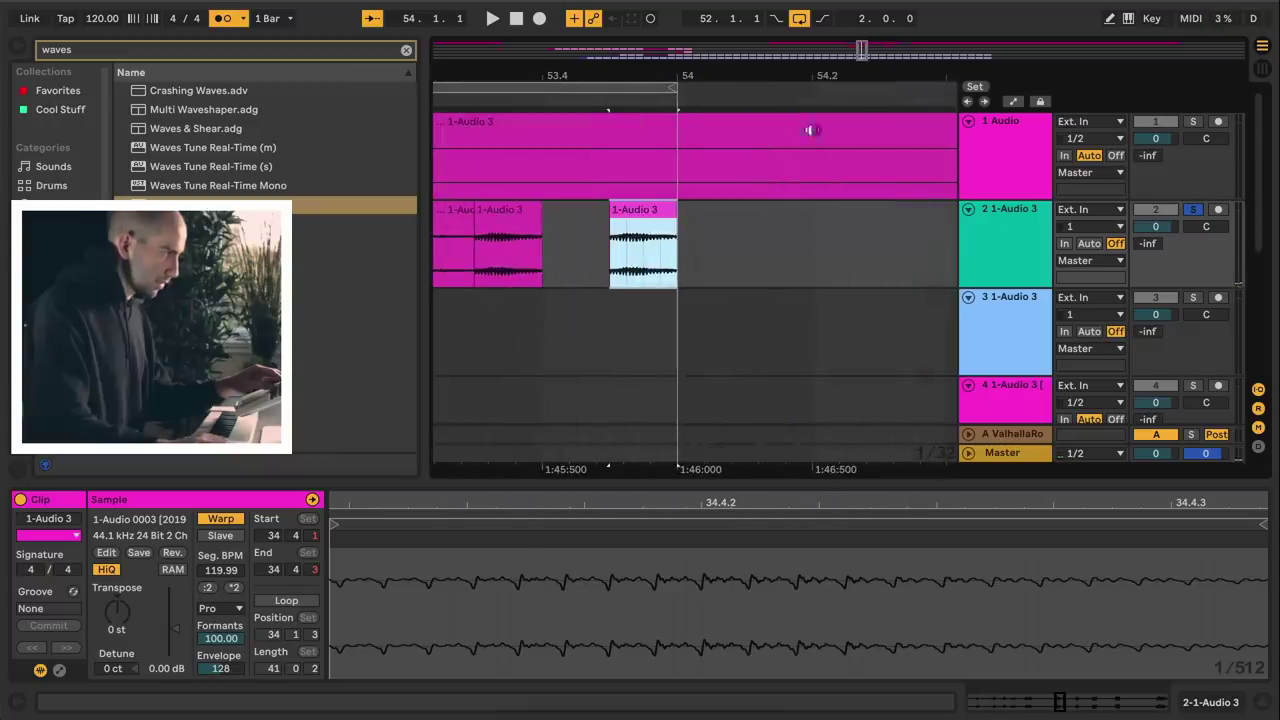
left_click_drag(666, 211, 620, 215)
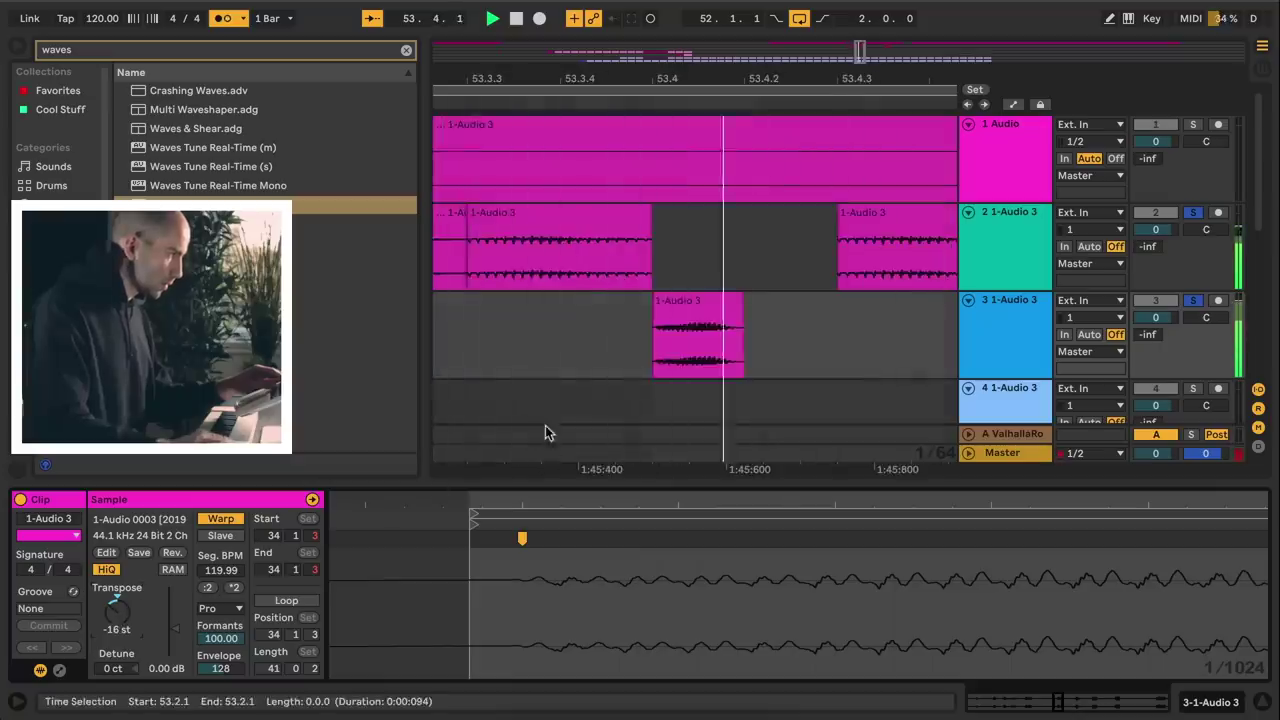
key("space")
Clear the slice from the third track and transpose the second track's first slice at 52.1.1 by -8 st.
left_click_drag(850, 51, 851, 32)
left_click_drag(605, 466, 712, 460)
left_click_drag(756, 357, 534, 362)
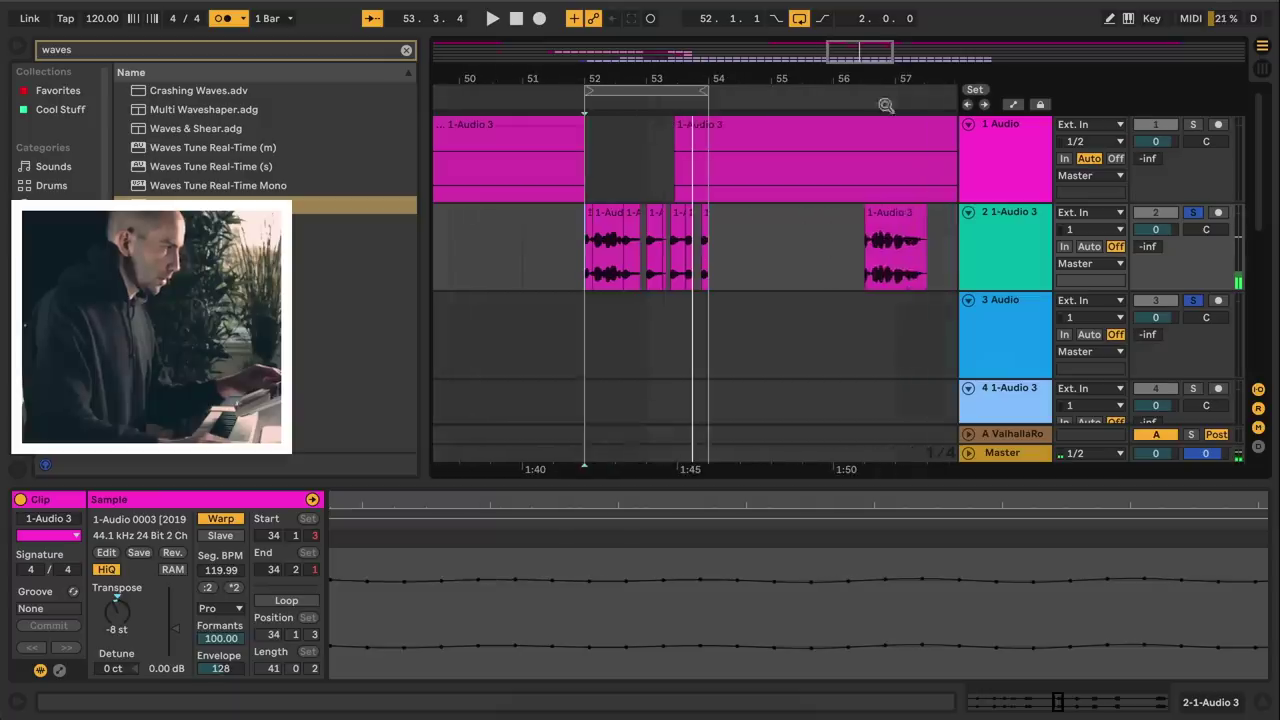
Move the spare vocal phrase from the second track to 52.1.1 on the third track and quantize its transients.
left_click_drag(906, 213, 627, 343)
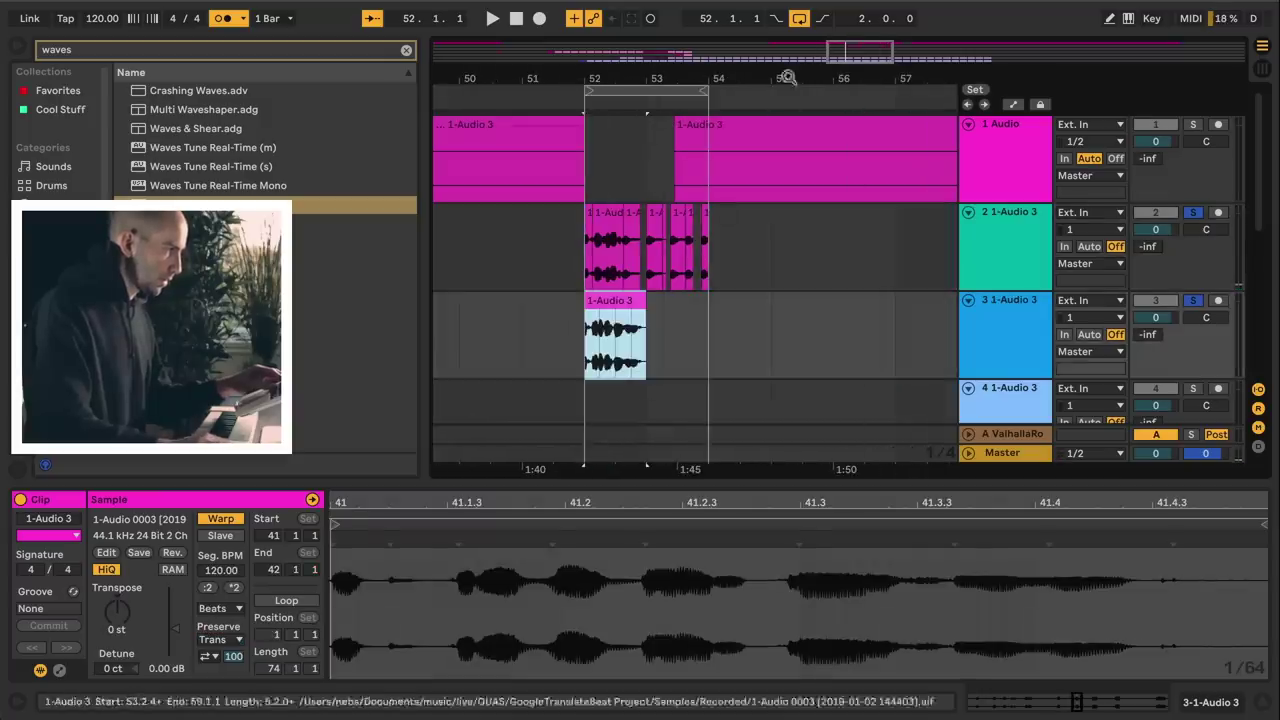
left_click_drag(850, 51, 840, 218)
key("space")
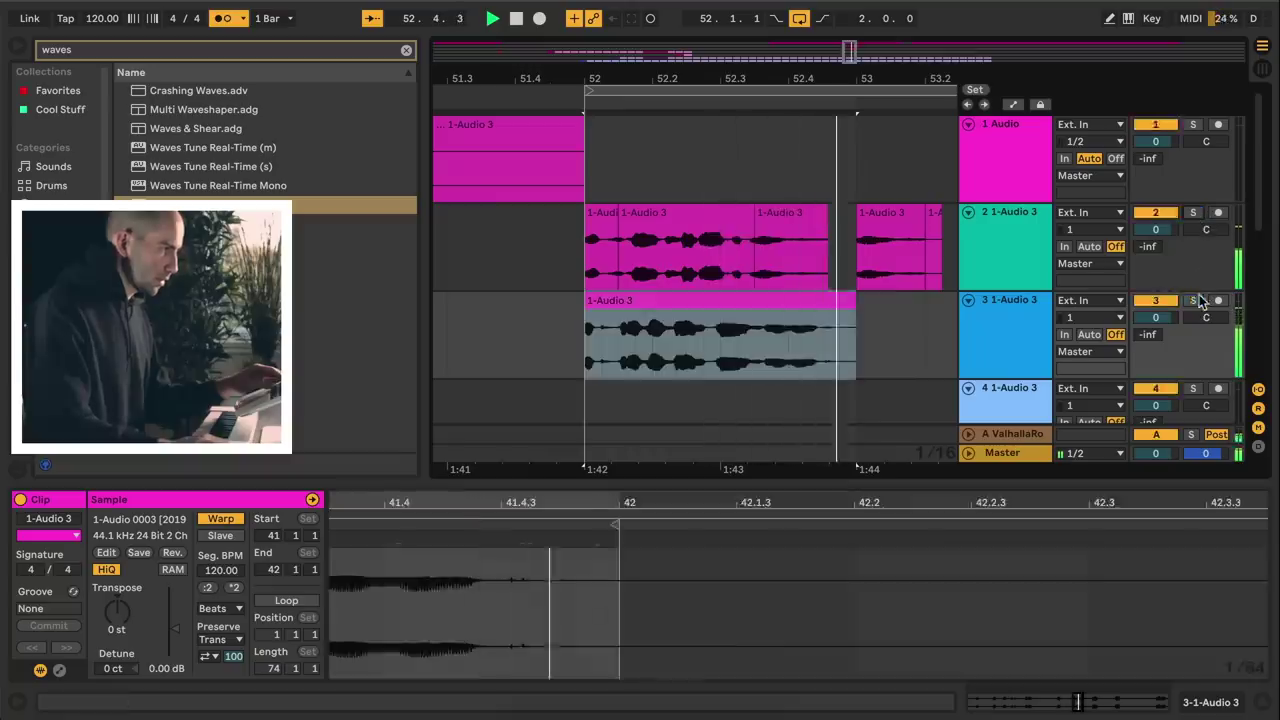
left_click(423, 577)
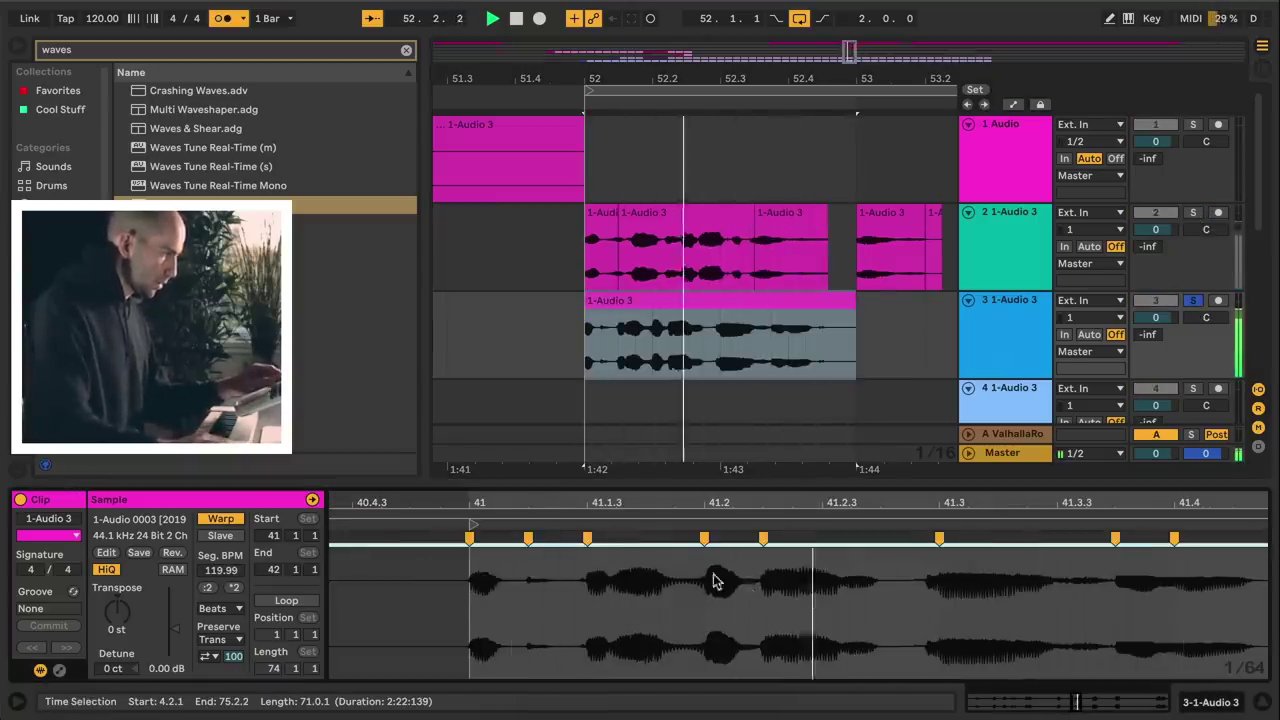
Repeat the third track's phrase through bar 53 and transpose its first syllable at 53.1.1 by -6 st.
left_click(755, 363)
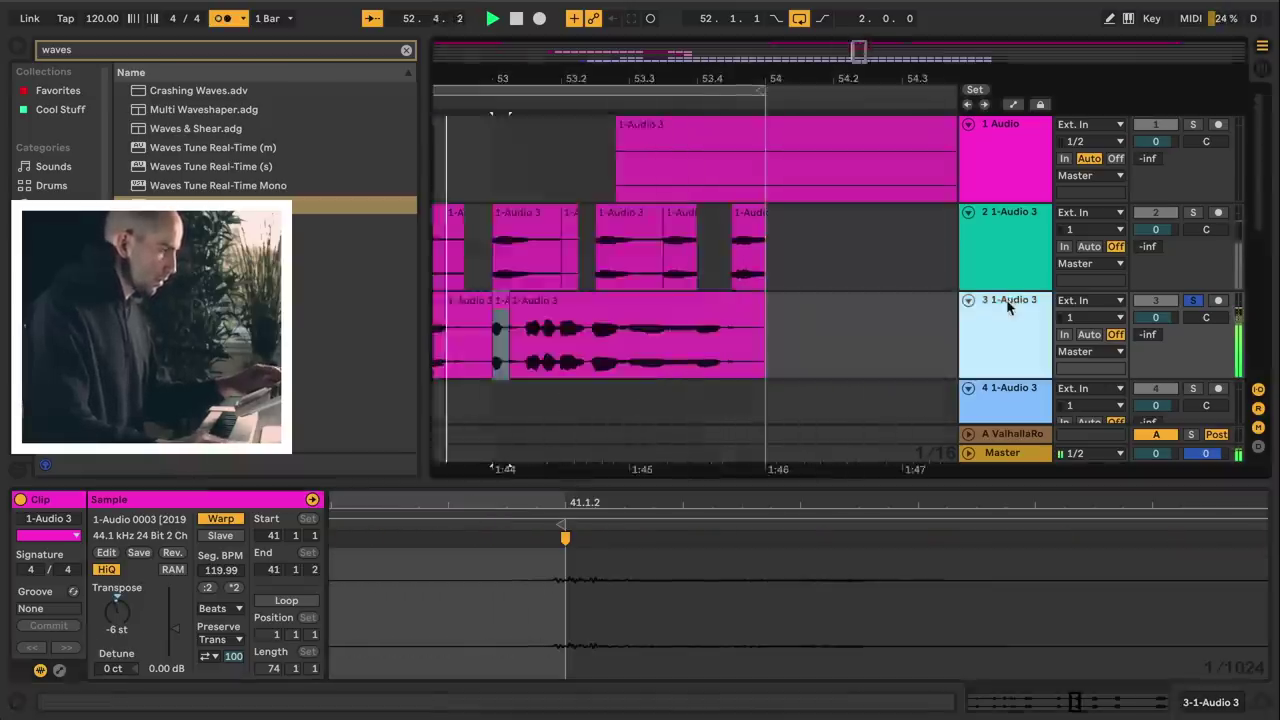
key("space")
Slice the third track's phrase in bar 52 to a new MIDI track, one slice per transient with the built-in preset.
left_click(578, 275)
right_click(580, 265)
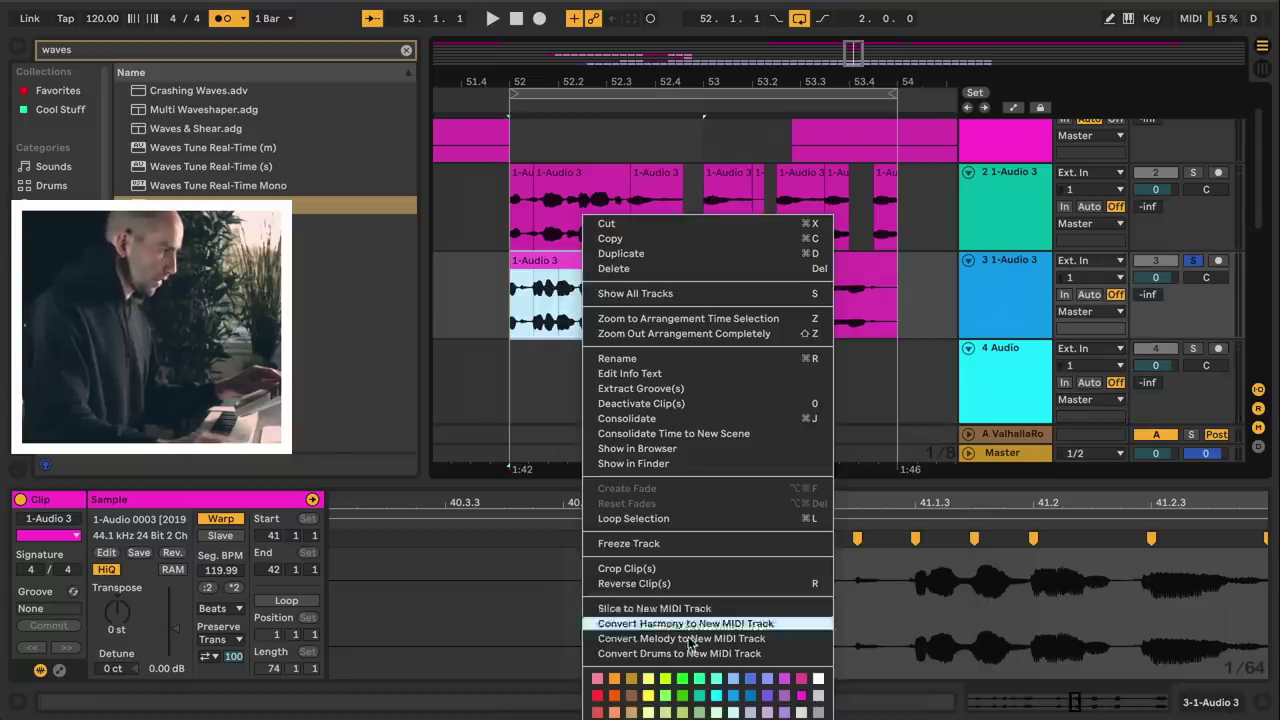
left_click(678, 612)
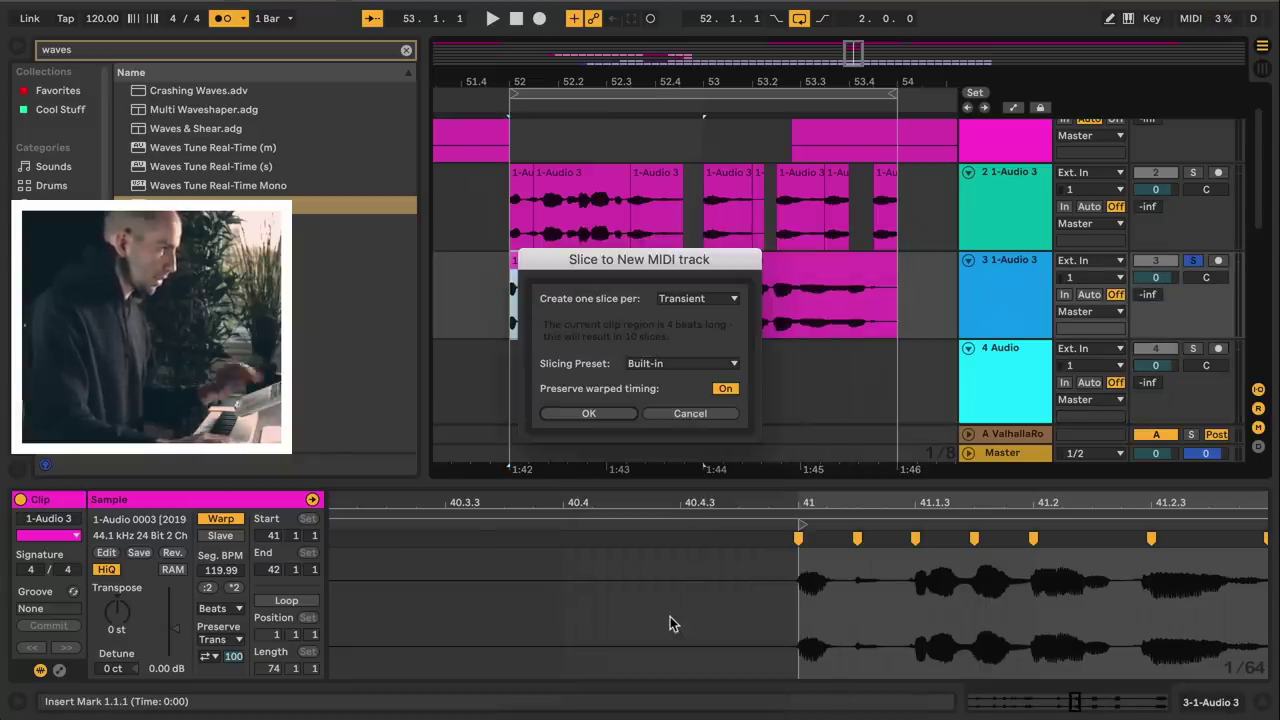
left_click(601, 414)
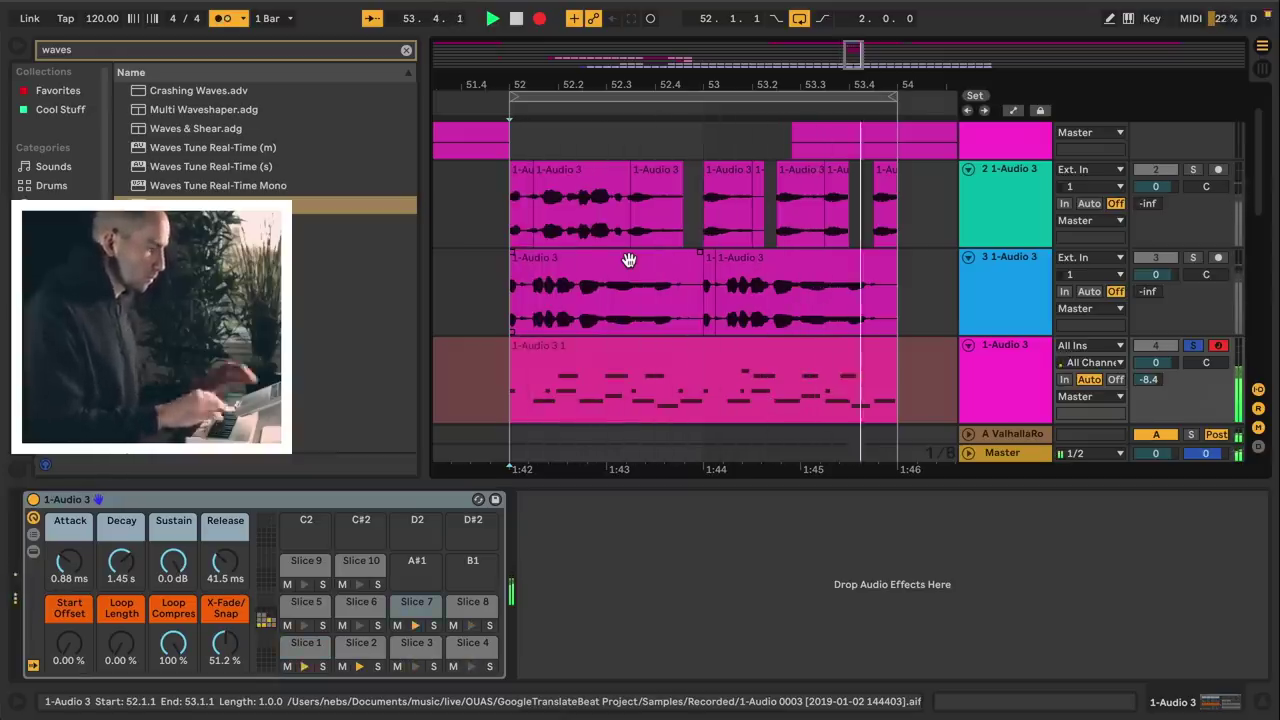
Finish recording the slice pattern on the new MIDI track and open its clip from 52.1.1 for editing.
key("F9")
left_click(683, 375)
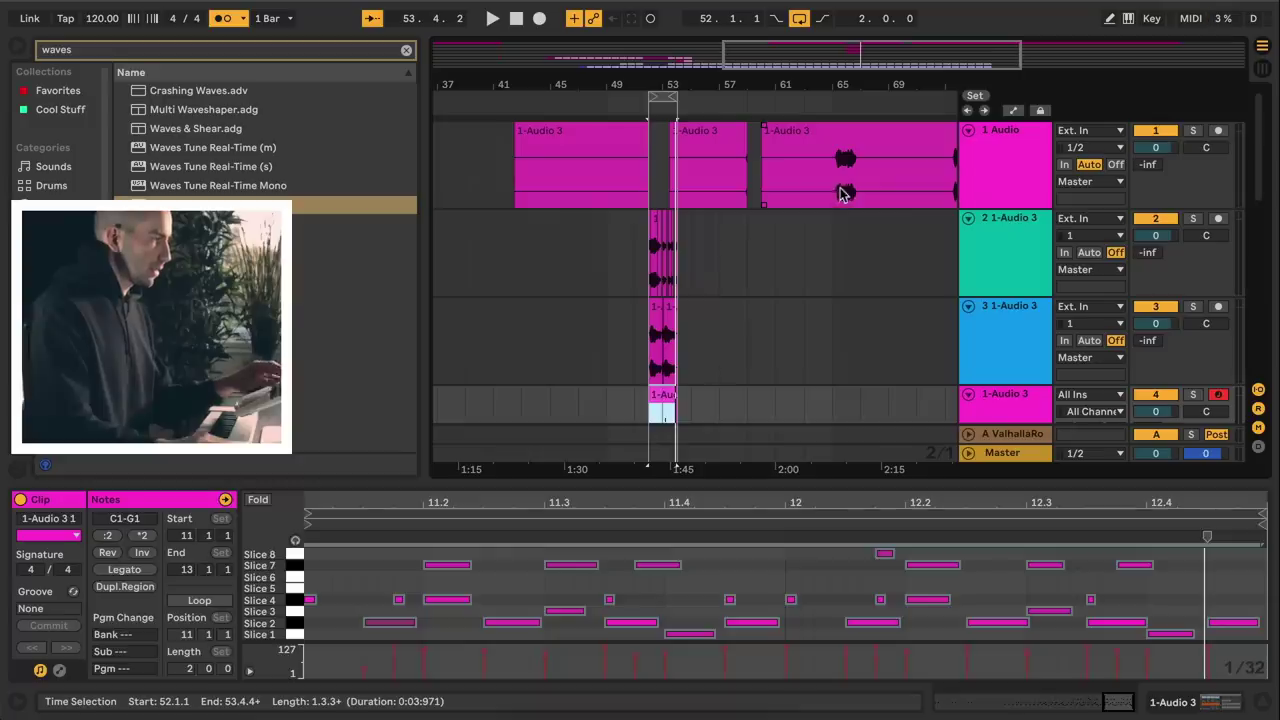
Audition the vocal phrase at bar 65 on the first track.
left_click(841, 198)
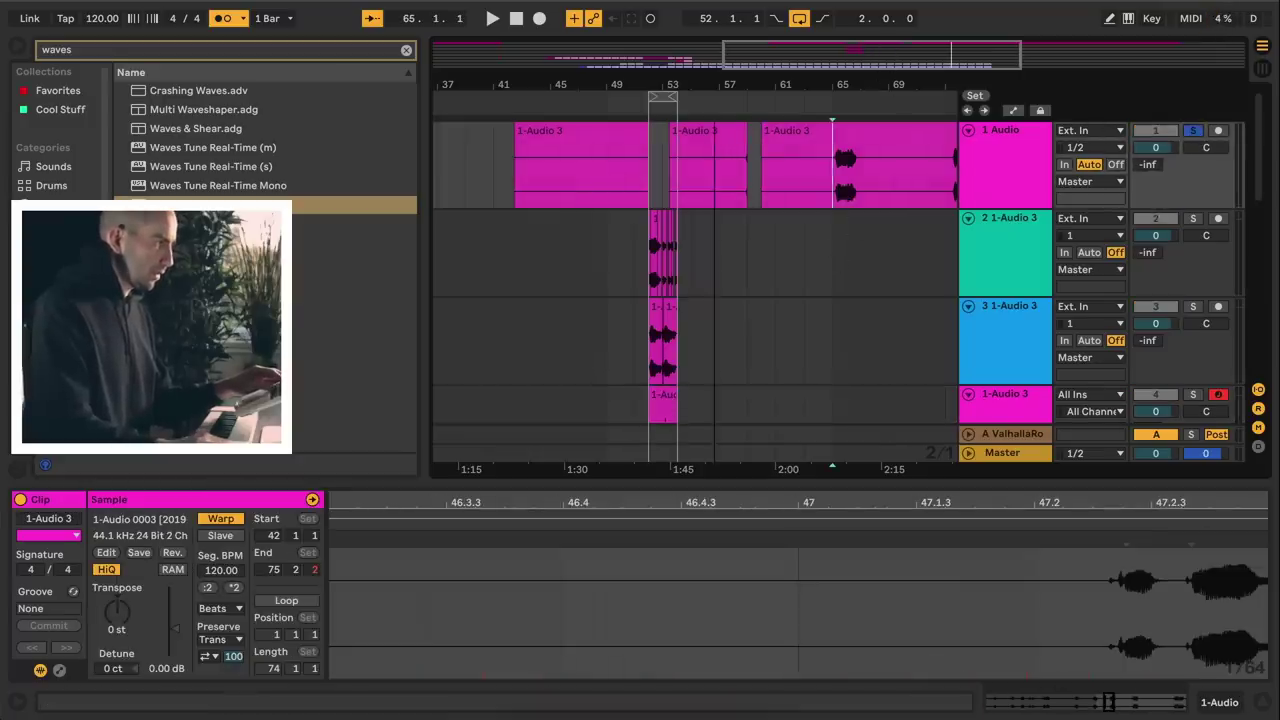
key("plus")
key("plus")
key("plus")
key("space")
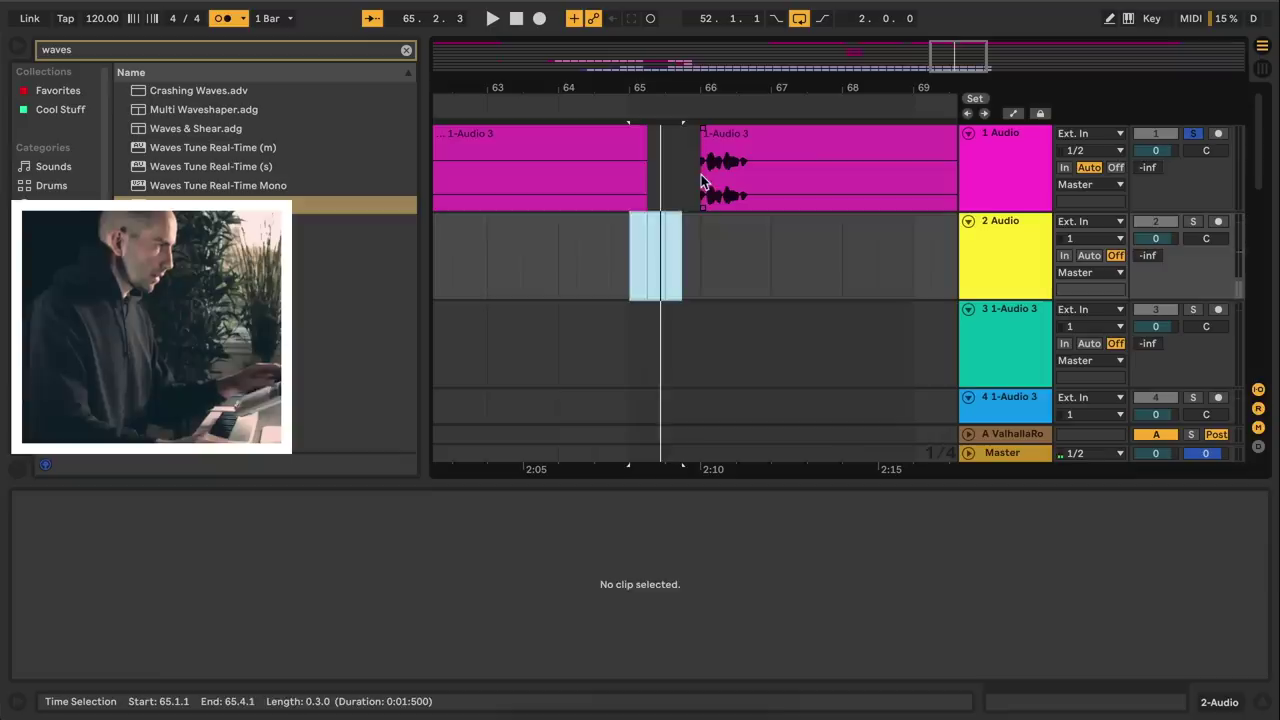
Undo the cuts to the bar 65 phrase and record a pattern with its slices on a MIDI track from 65.1.1.
left_click(702, 185)
key("super+z")
key("super+z")
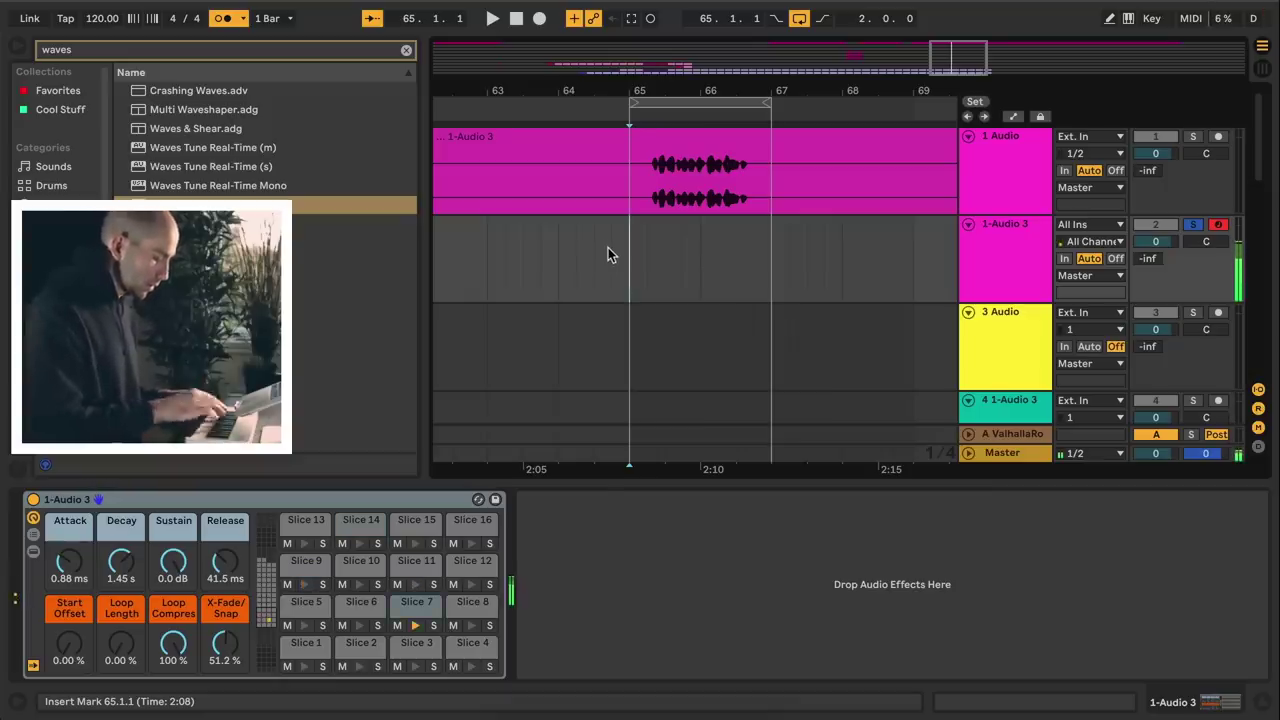
key("F9")
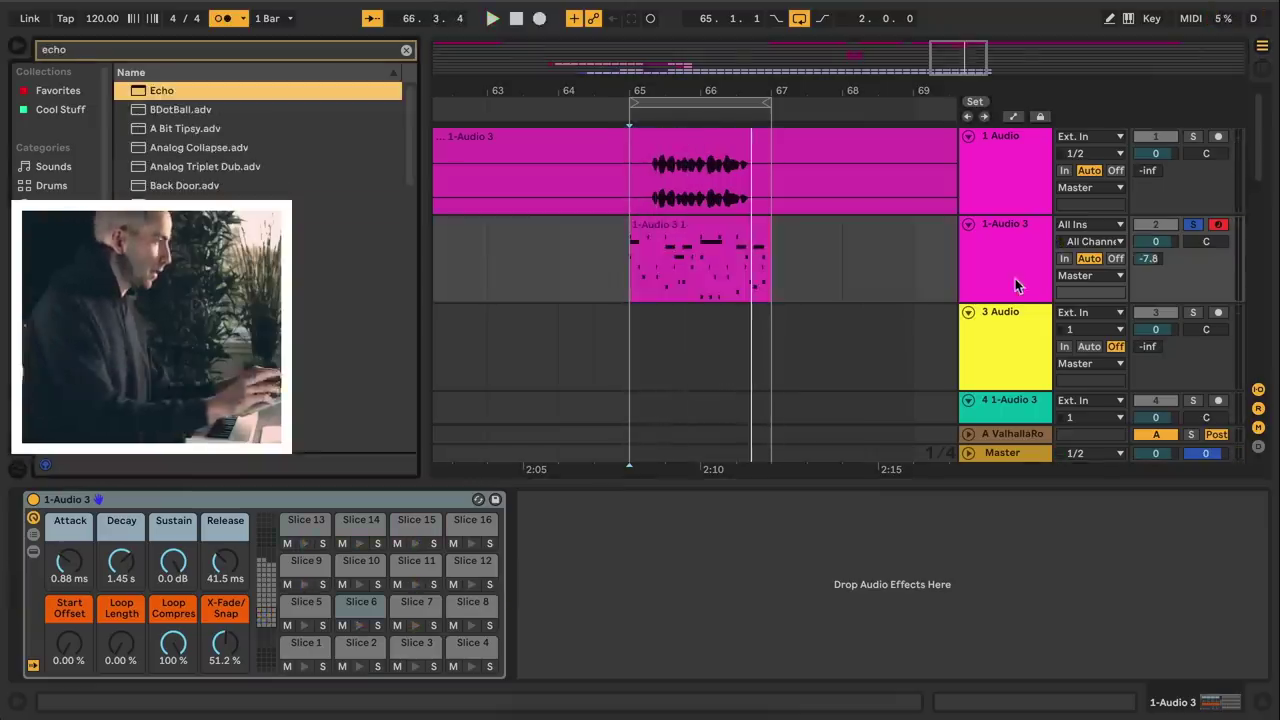
Add Echo to the bar 65 slice track with 1/16 Notes delay times, 45% feedback and 30% dry/wet.
left_click_drag(1014, 279, 1014, 280)
key("space")
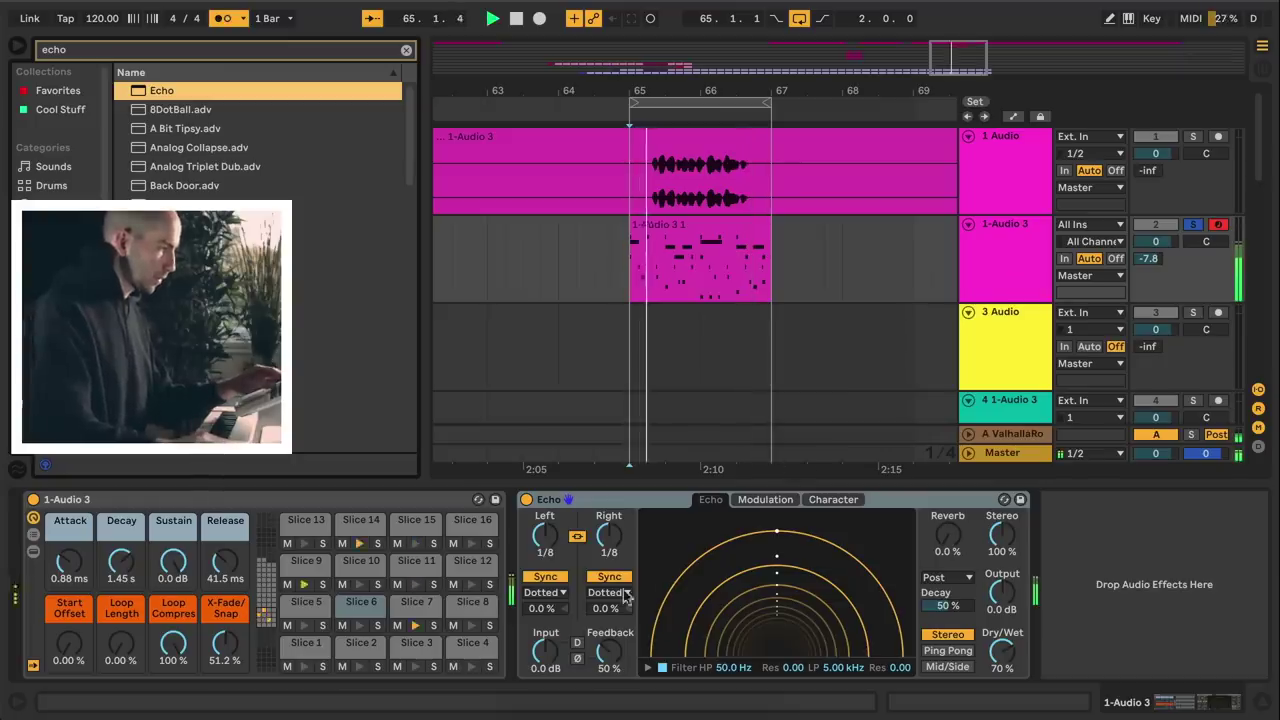
left_click(609, 592)
left_click(615, 612)
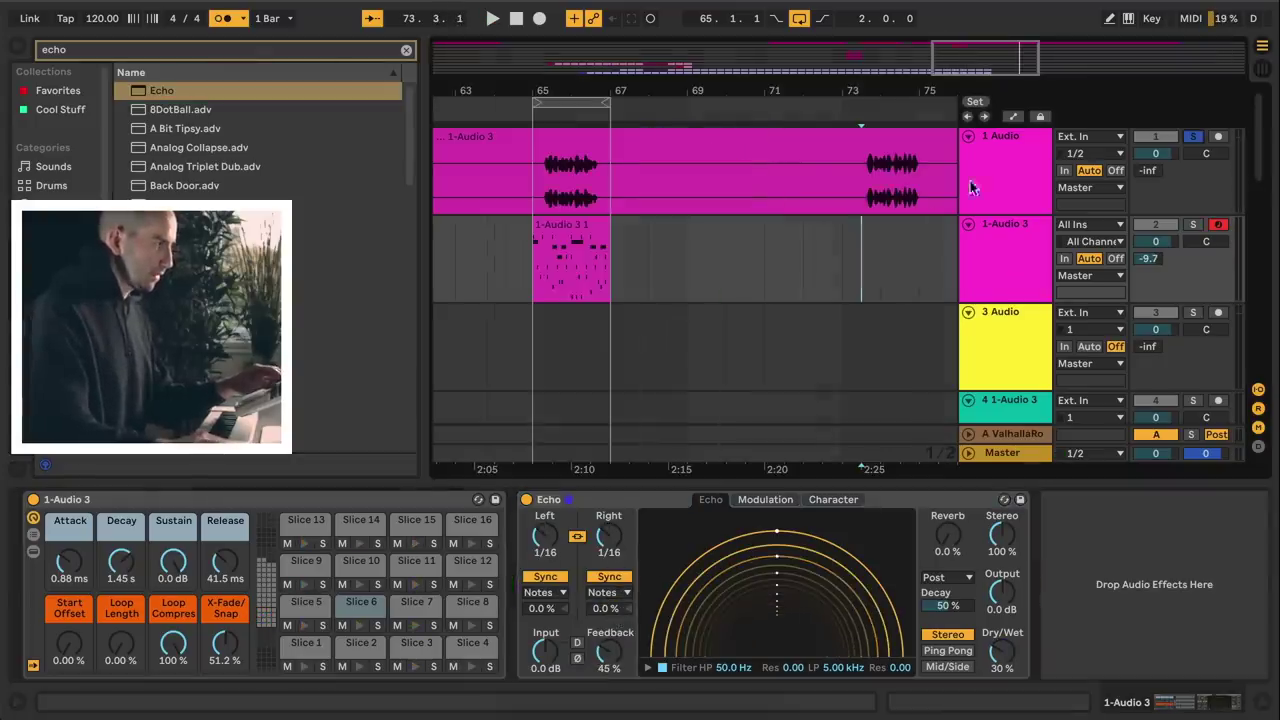
Audition the first track's phrase at bar 73 and set the bar 89 slice track's ValhallaRoom send to -13.4 dB.
left_click(865, 197)
key("space")
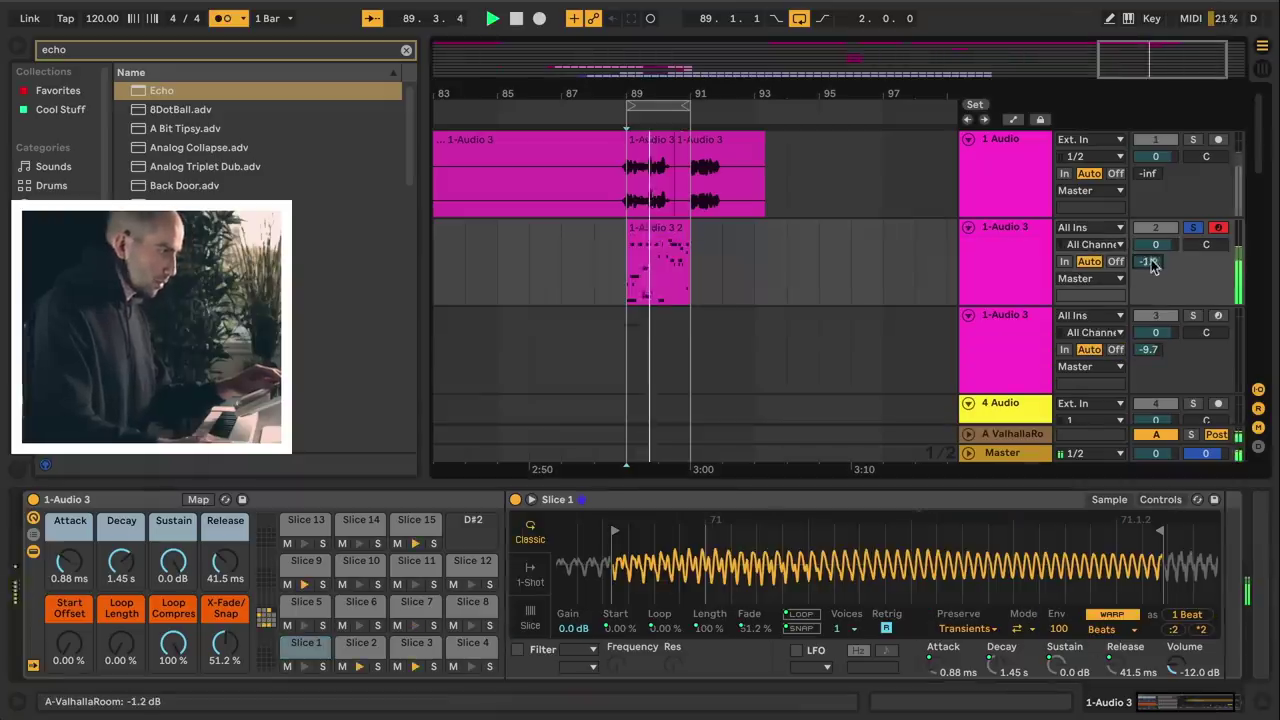
left_click_drag(1150, 263, 1150, 280)
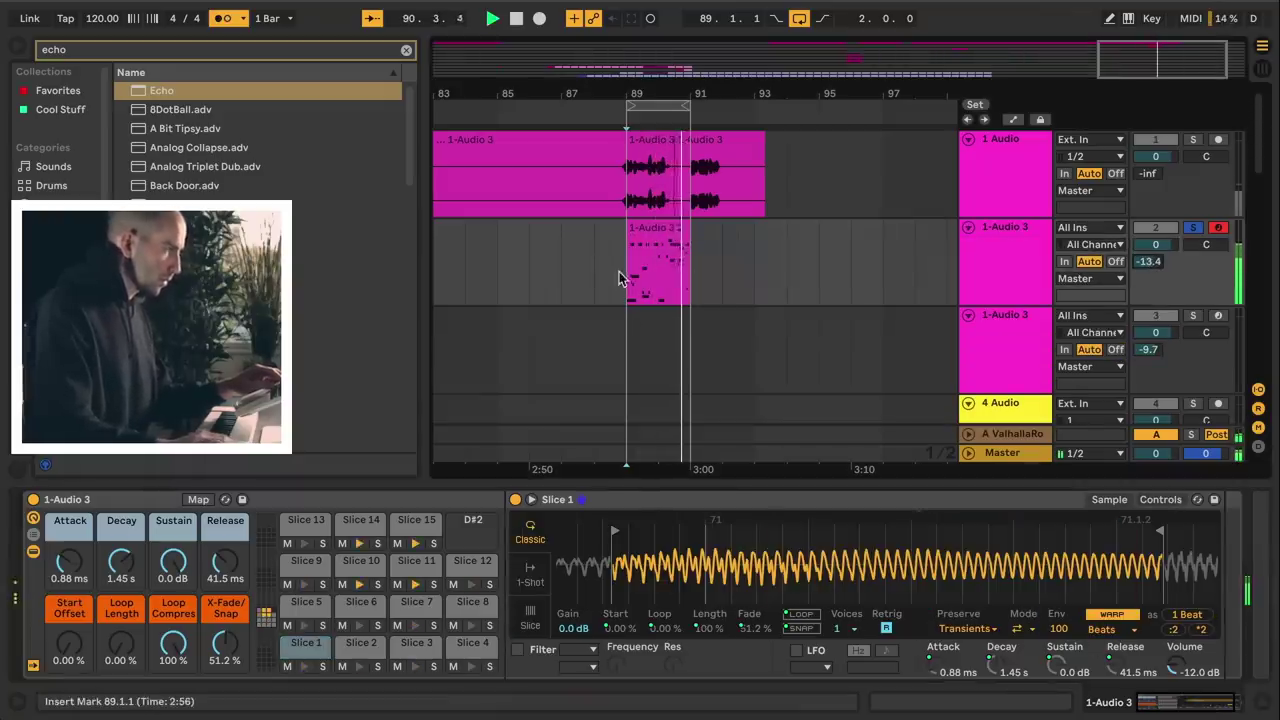
Solo the first track's vocal and reposition the warp marker at 73.3 in the phrase clip placed at bar 89.
left_click(1194, 141)
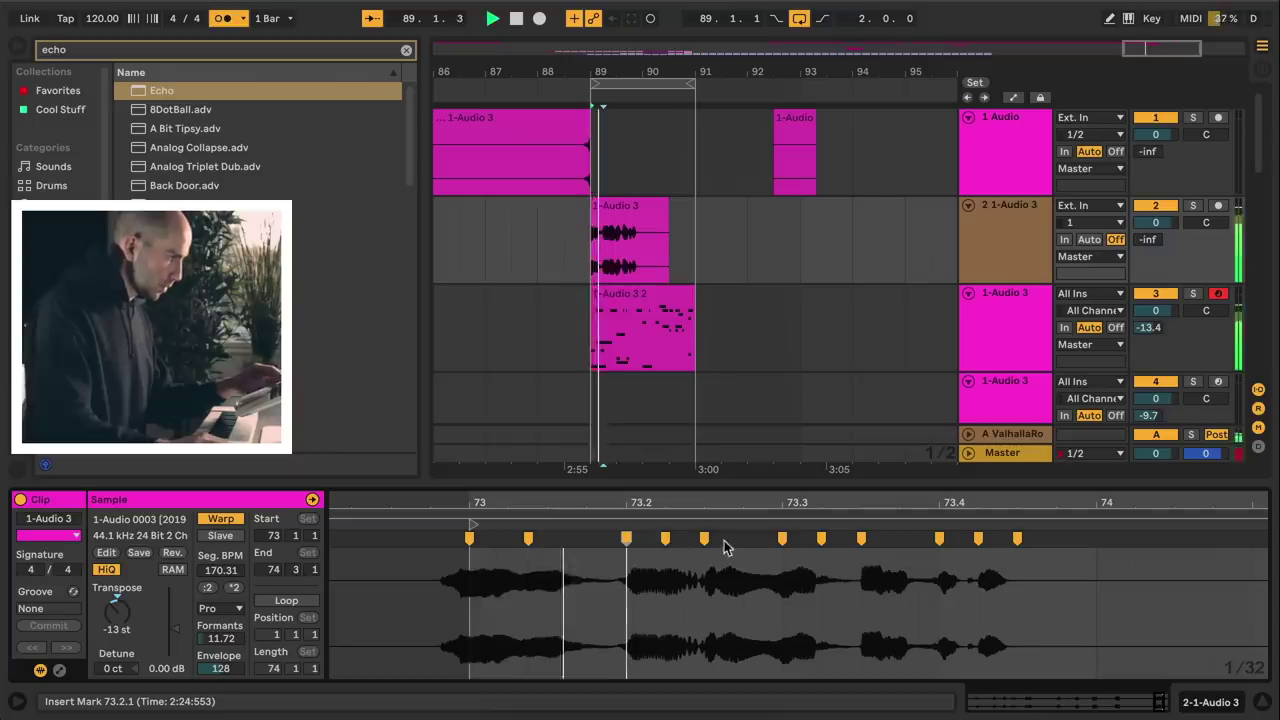
left_click_drag(781, 538, 744, 537)
left_click_drag(744, 538, 794, 539)
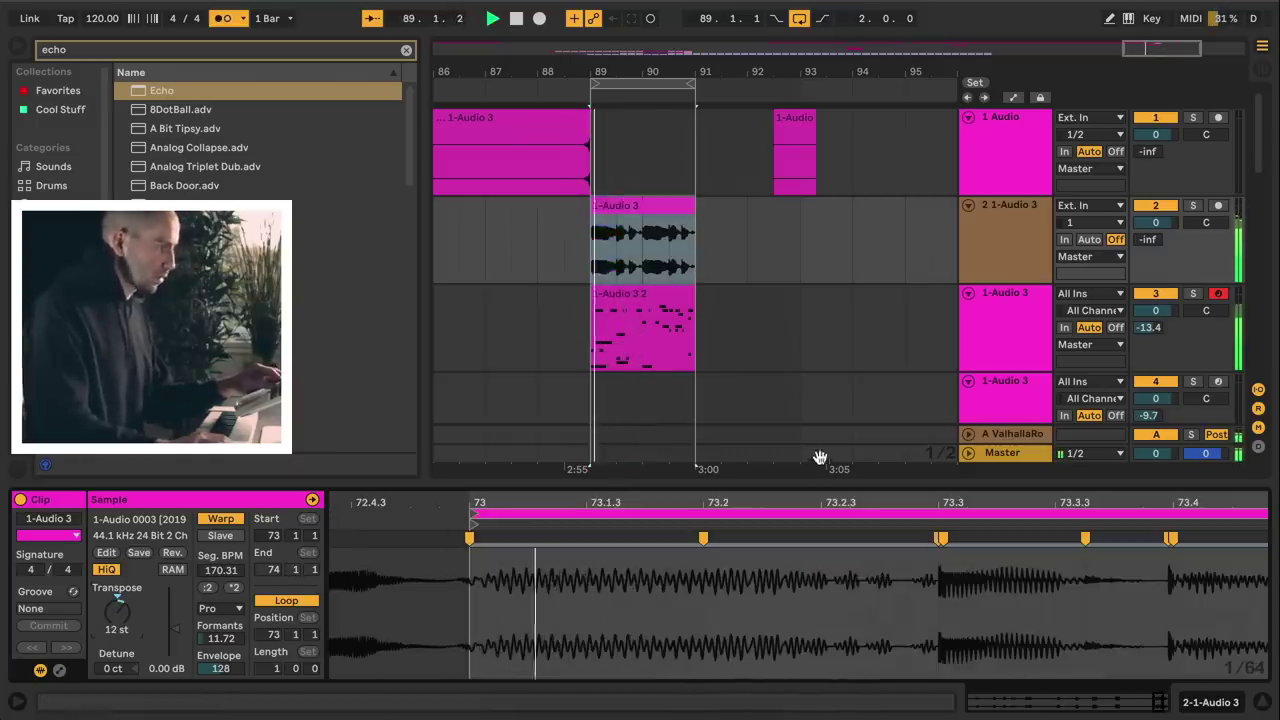
Draw a wavy transposition envelope across the one-bar loop of the second track's vocal clip at 89.1.1.
left_click(60, 671)
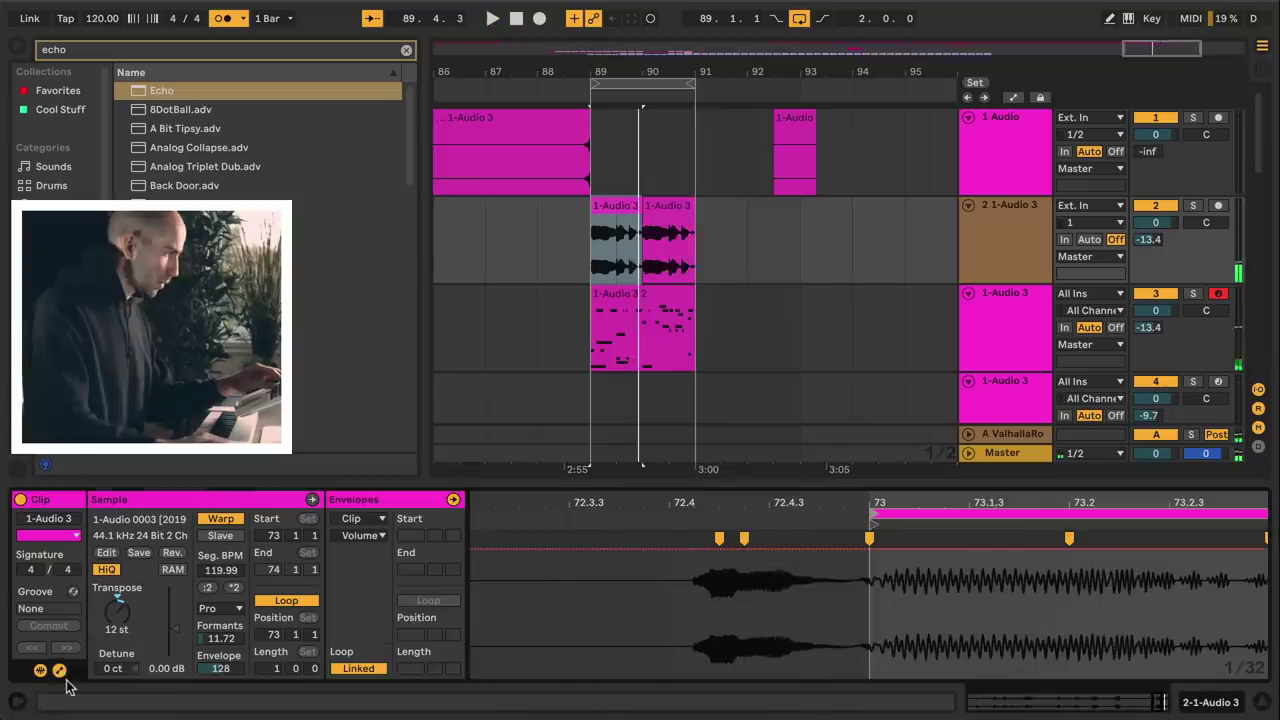
left_click(382, 519)
left_click(355, 531)
left_click(360, 535)
left_click(410, 565)
key("b")
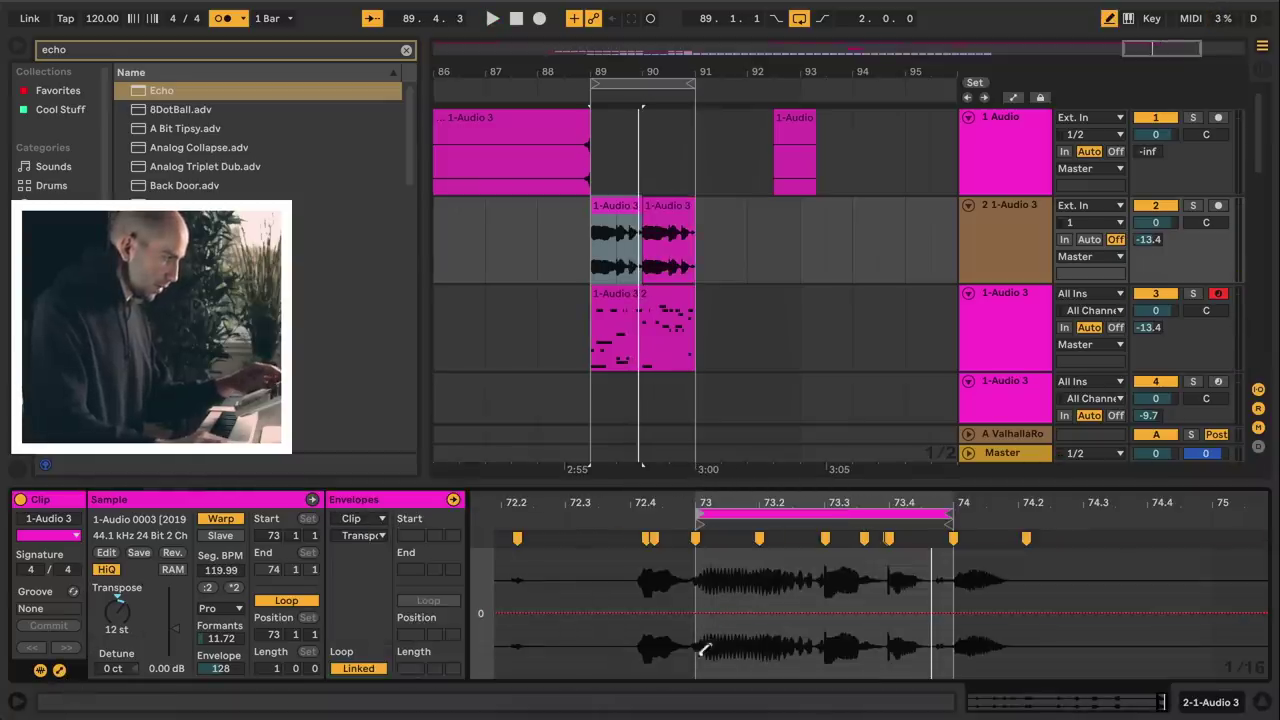
left_click(703, 650)
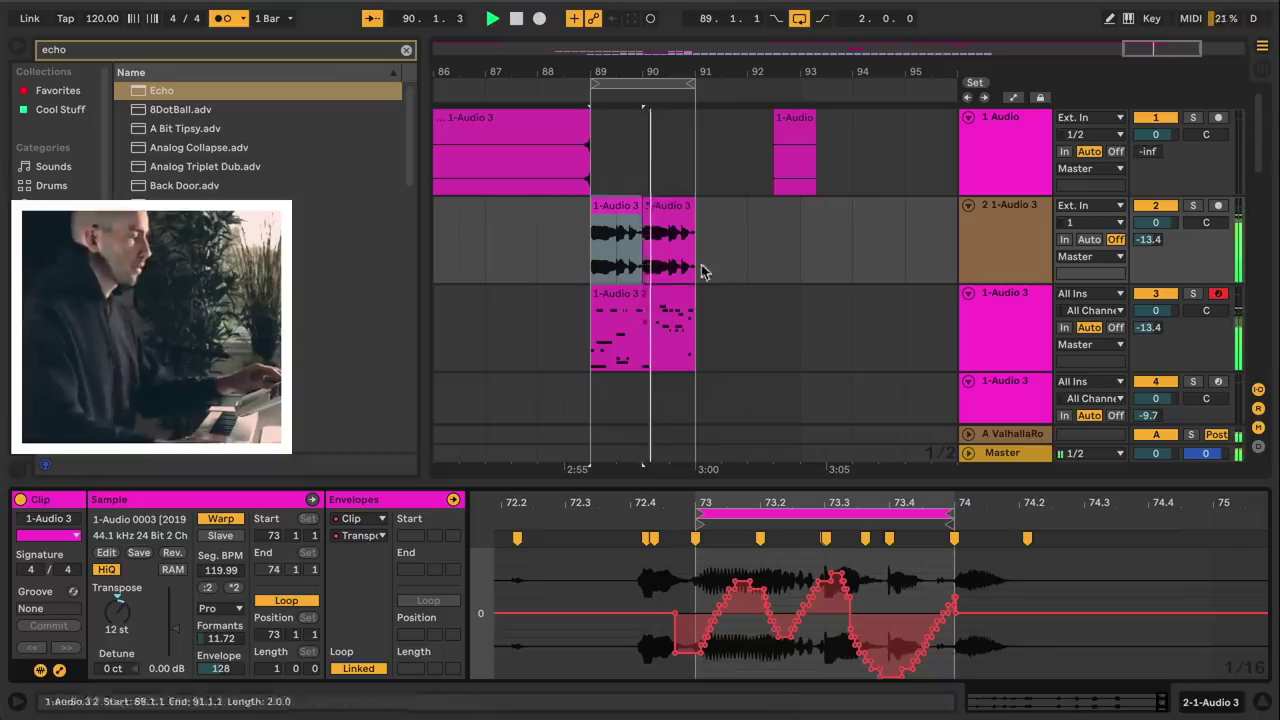
Find the Bitspeek effect and add it to the second track in place of Redux.
left_click(669, 206)
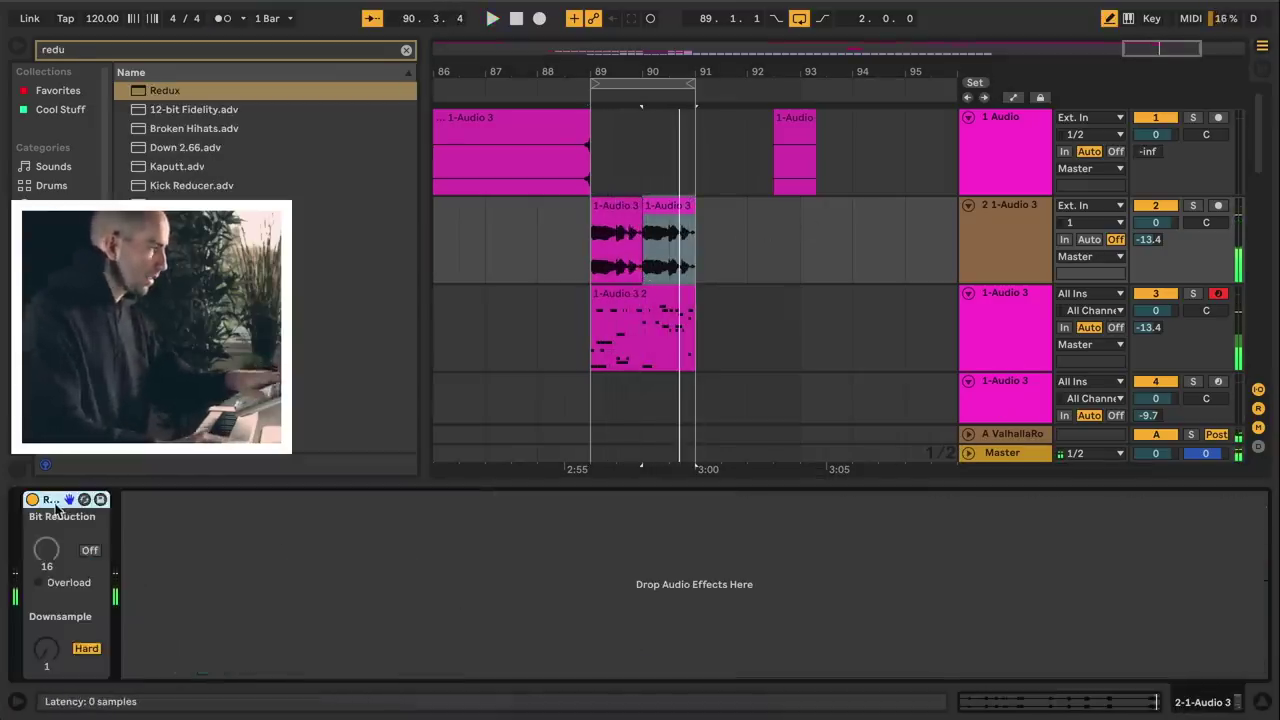
double_click(1004, 206)
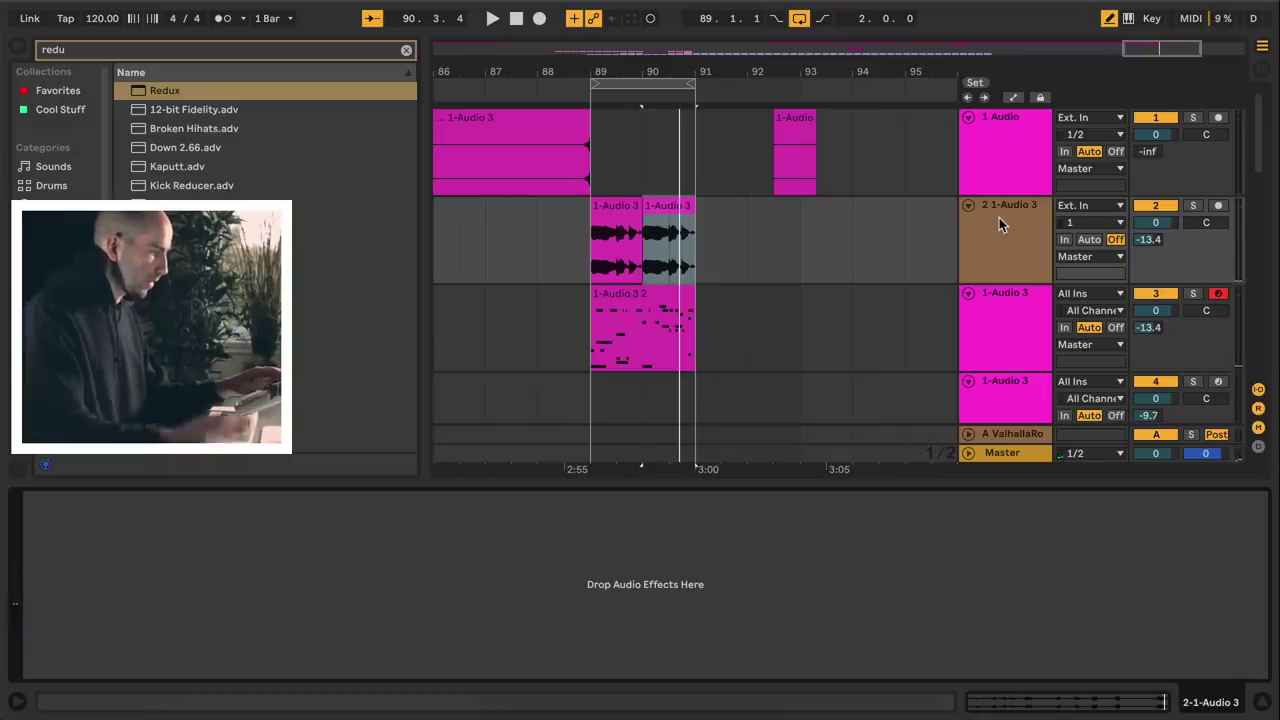
key("super+f")
type("bitspe")
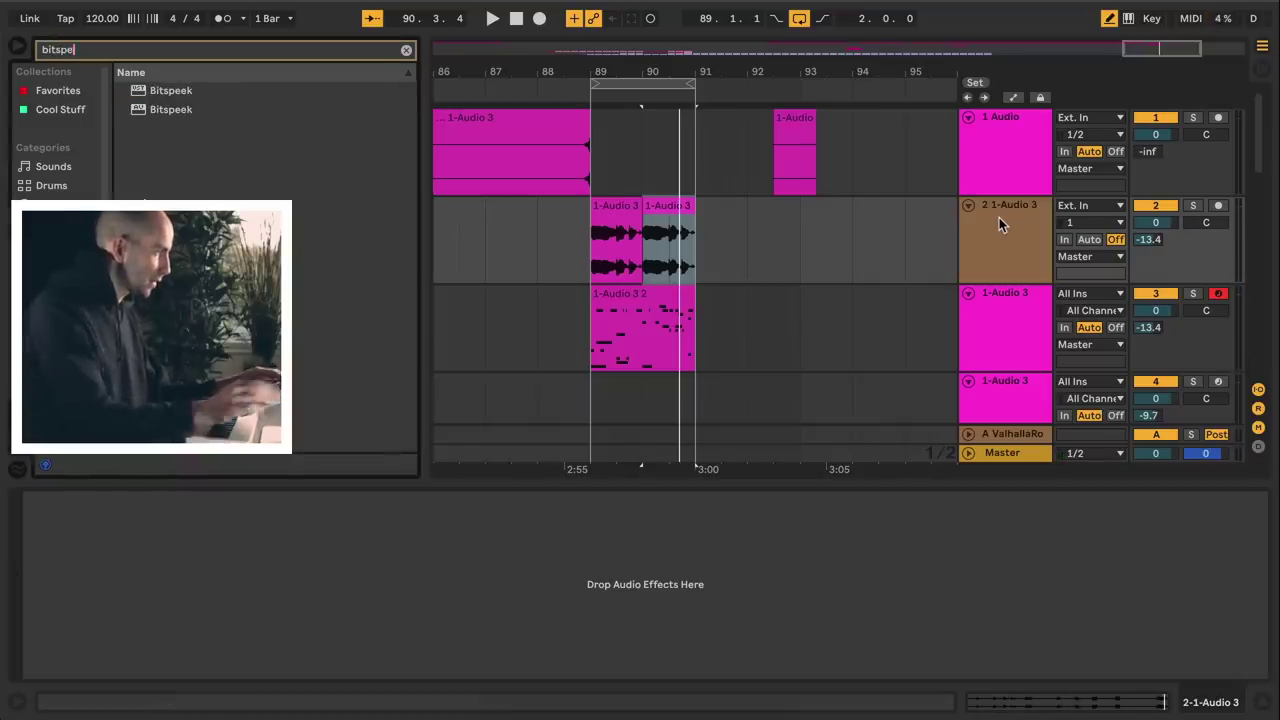
left_click_drag(170, 97, 277, 533)
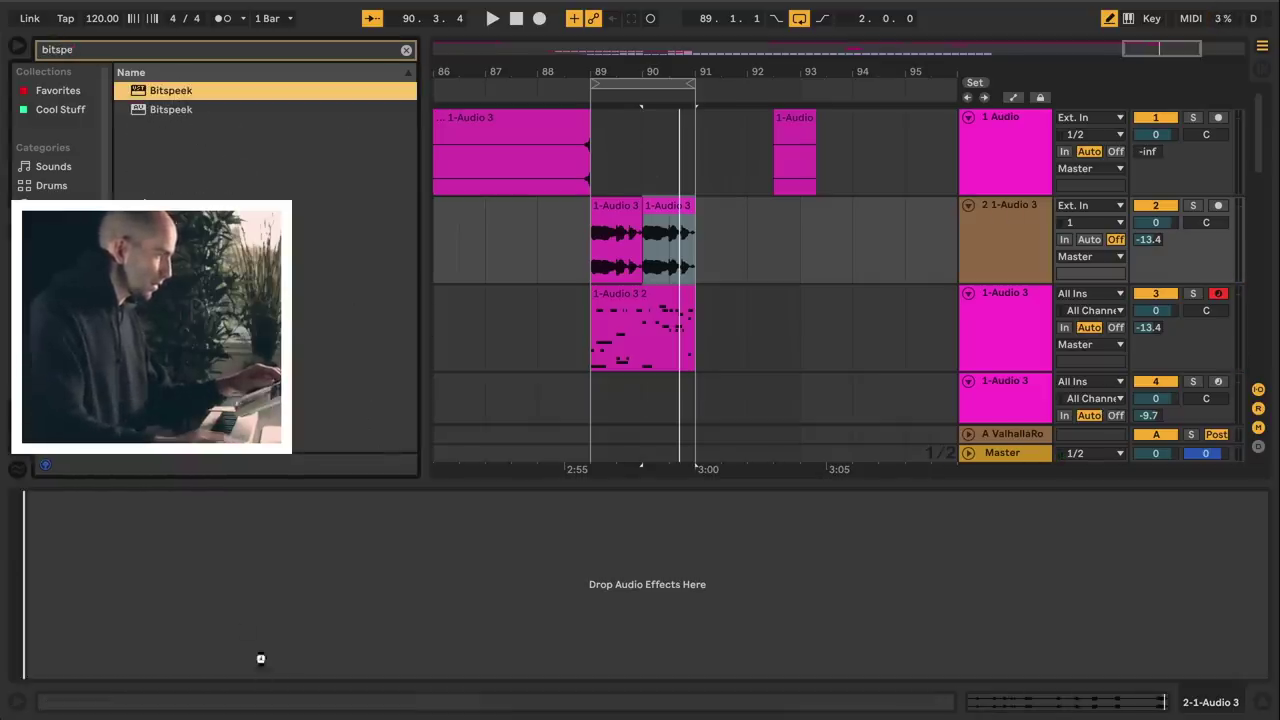
left_click_drag(260, 671, 255, 640)
key("space")
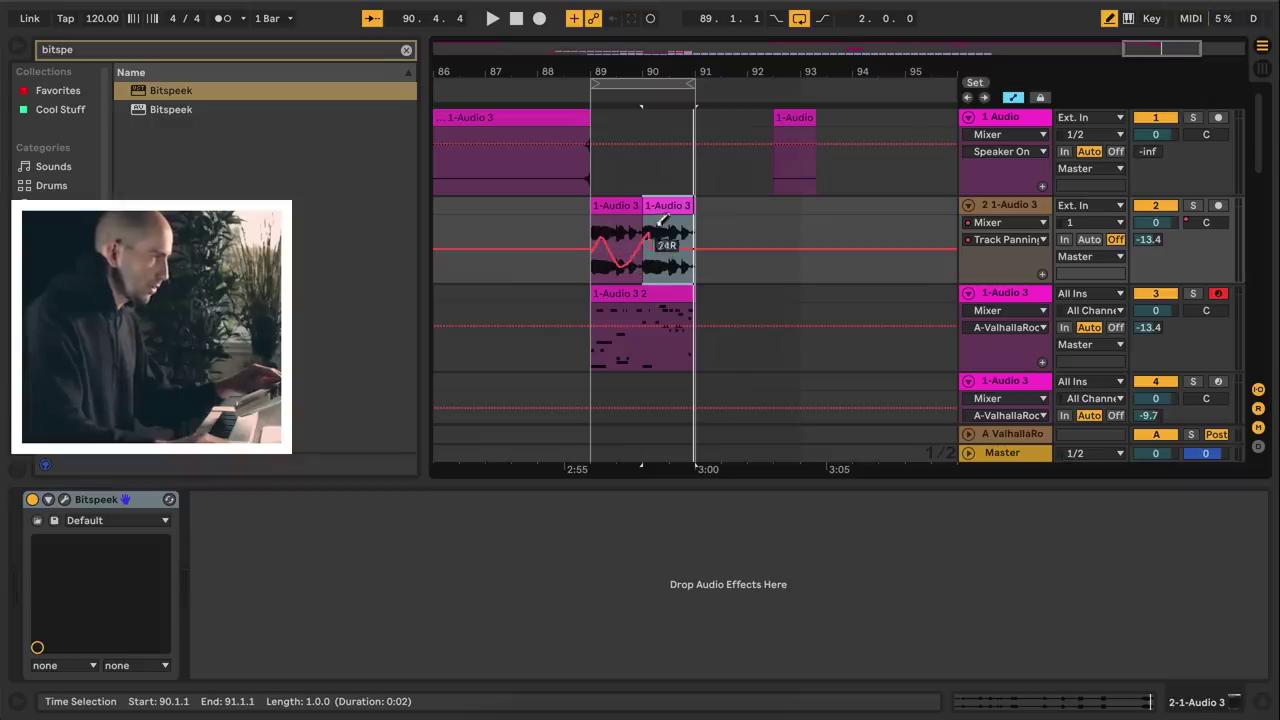
Draw wave-shaped track panning automation over the second track's clips in bars 89 and 90, and play it back.
left_click(643, 293)
key("space")
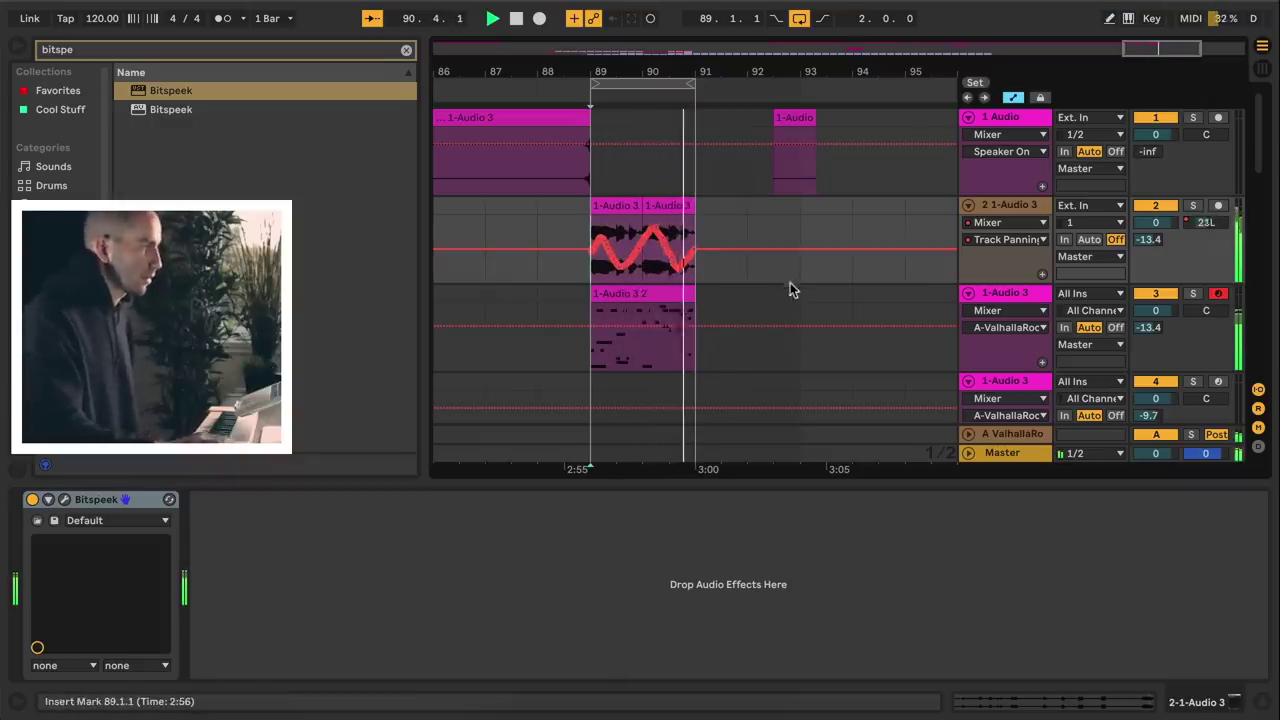
key("a")
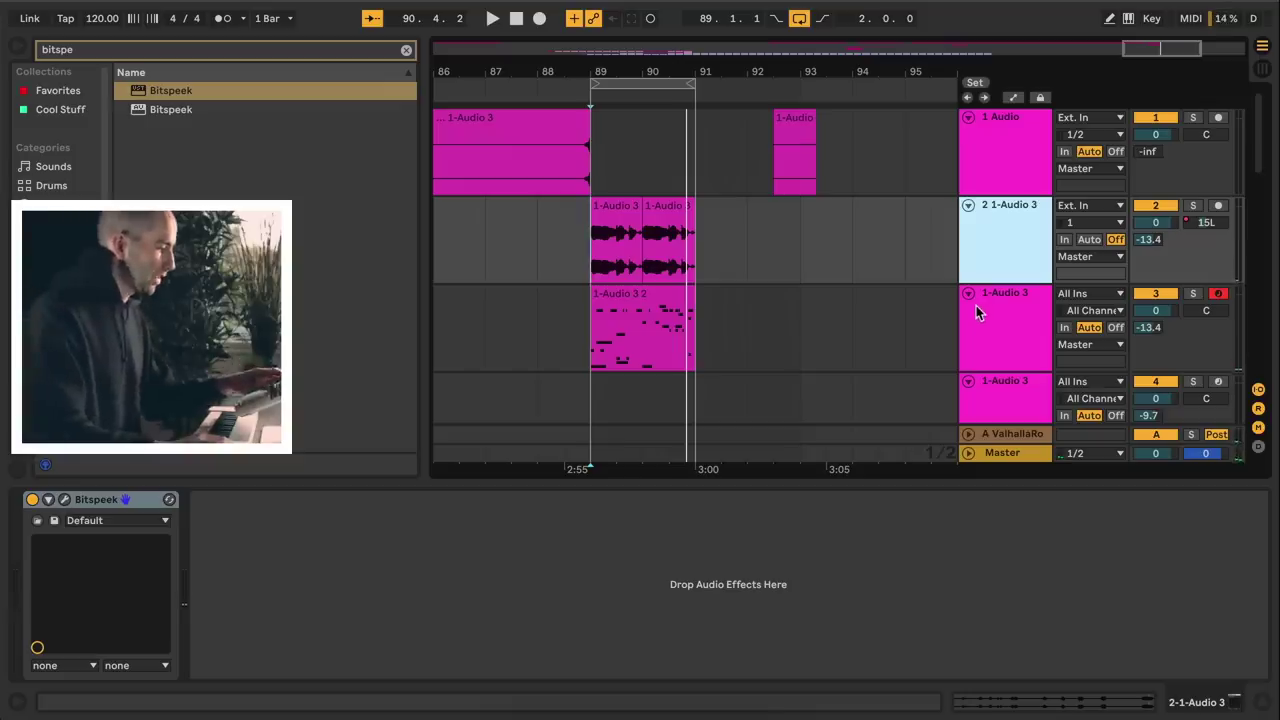
Insert a MIDI track below the second track, load the 606 Core Kit and record drums over bars 89 and 90.
key("ctrl+shift+t")
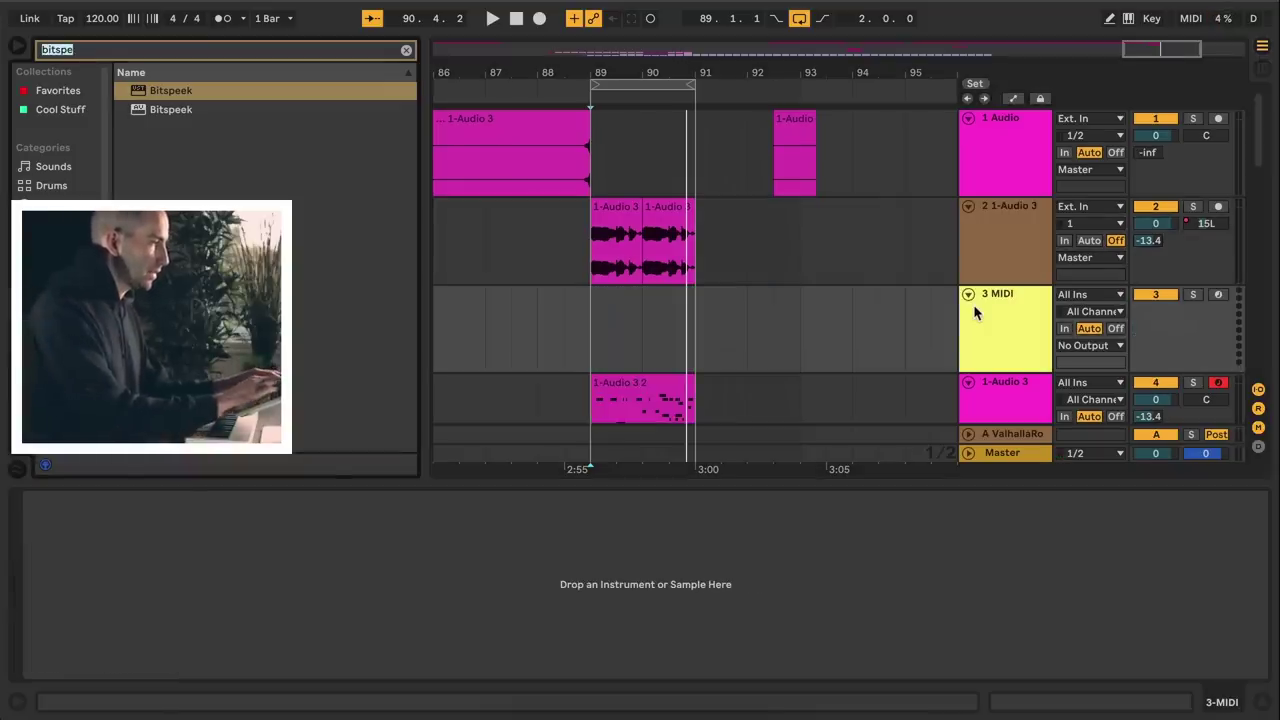
type("606")
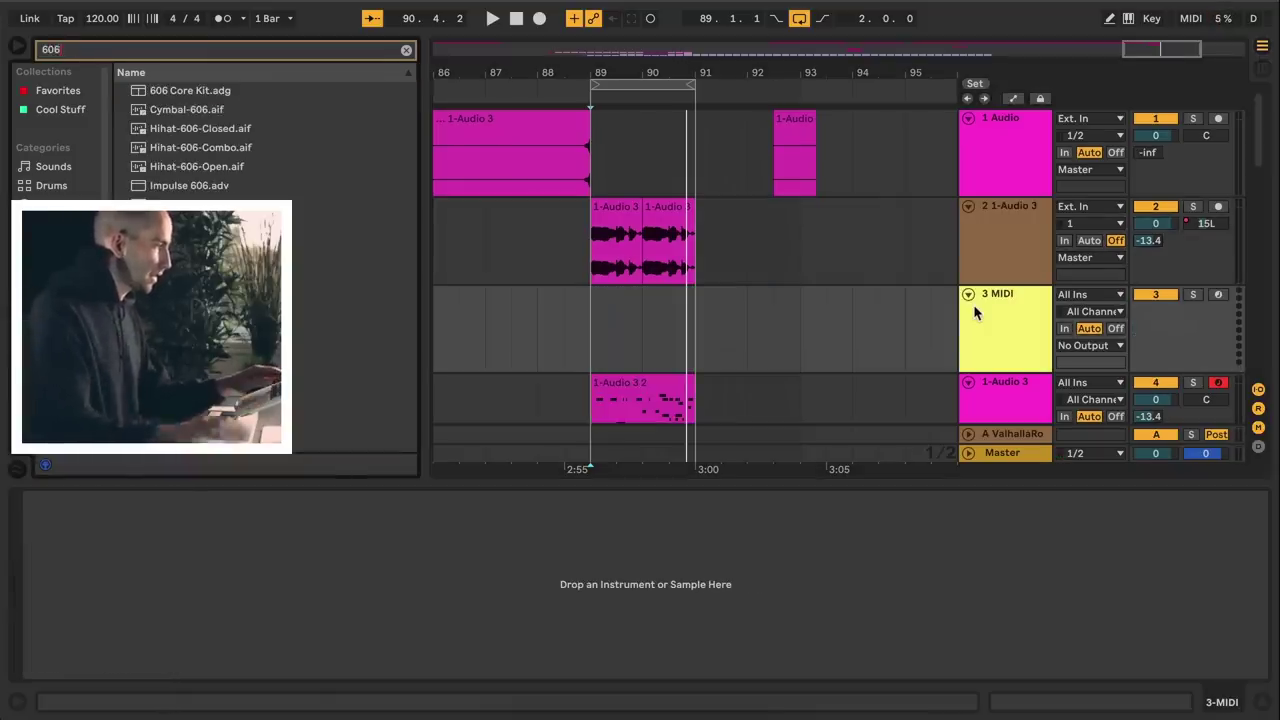
left_click_drag(197, 91, 1033, 389)
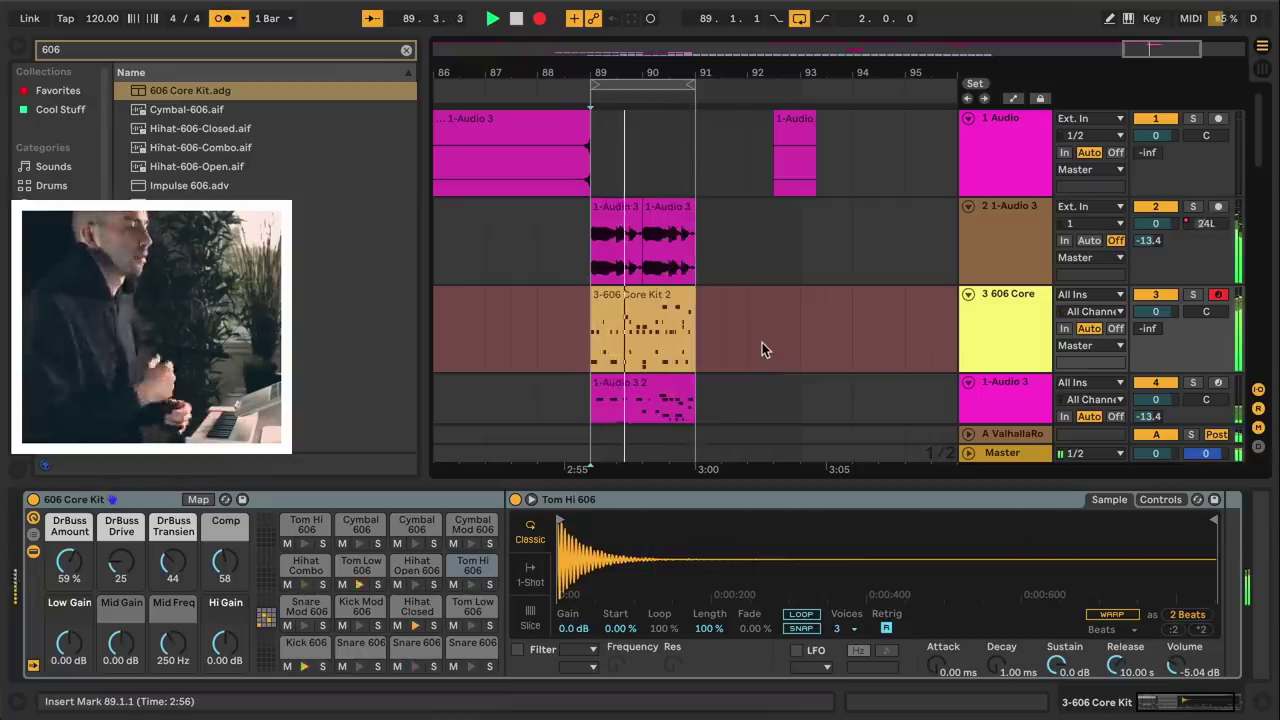
Turn off the metronome and bring the first track's phrase from around bar 73 onto a new audio track over the bar 89 loop.
left_click(605, 178)
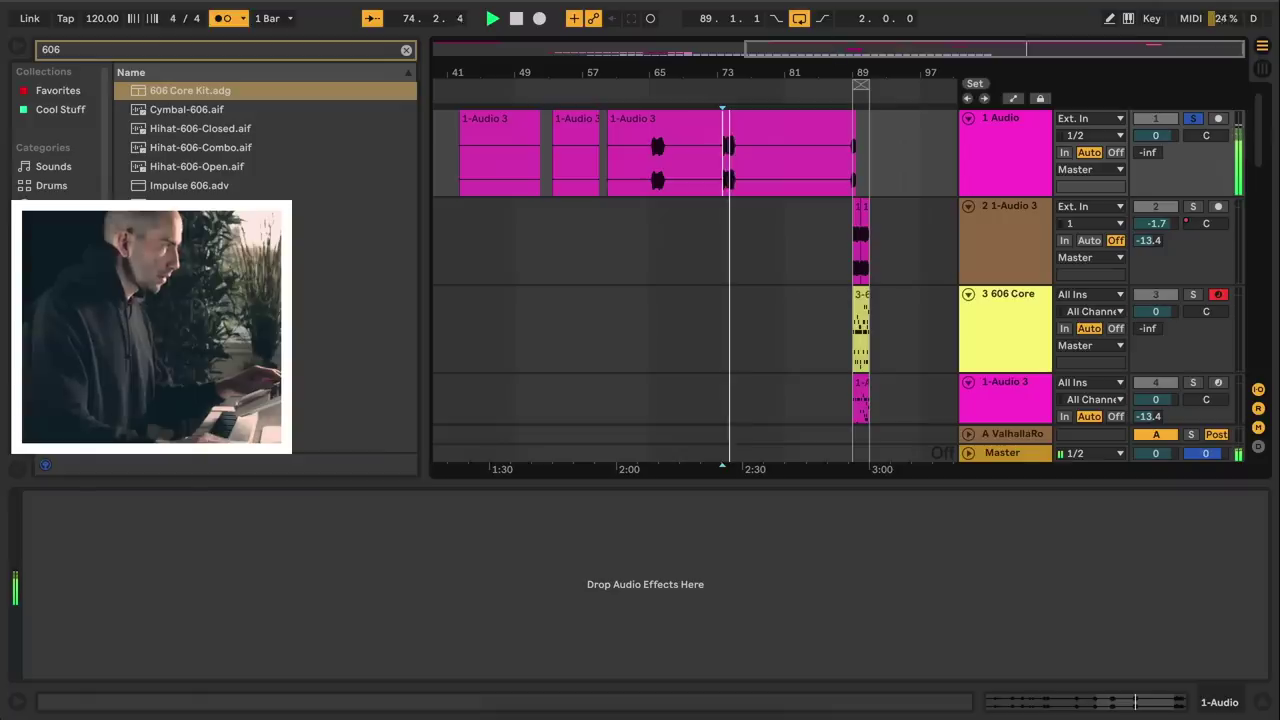
left_click(222, 20)
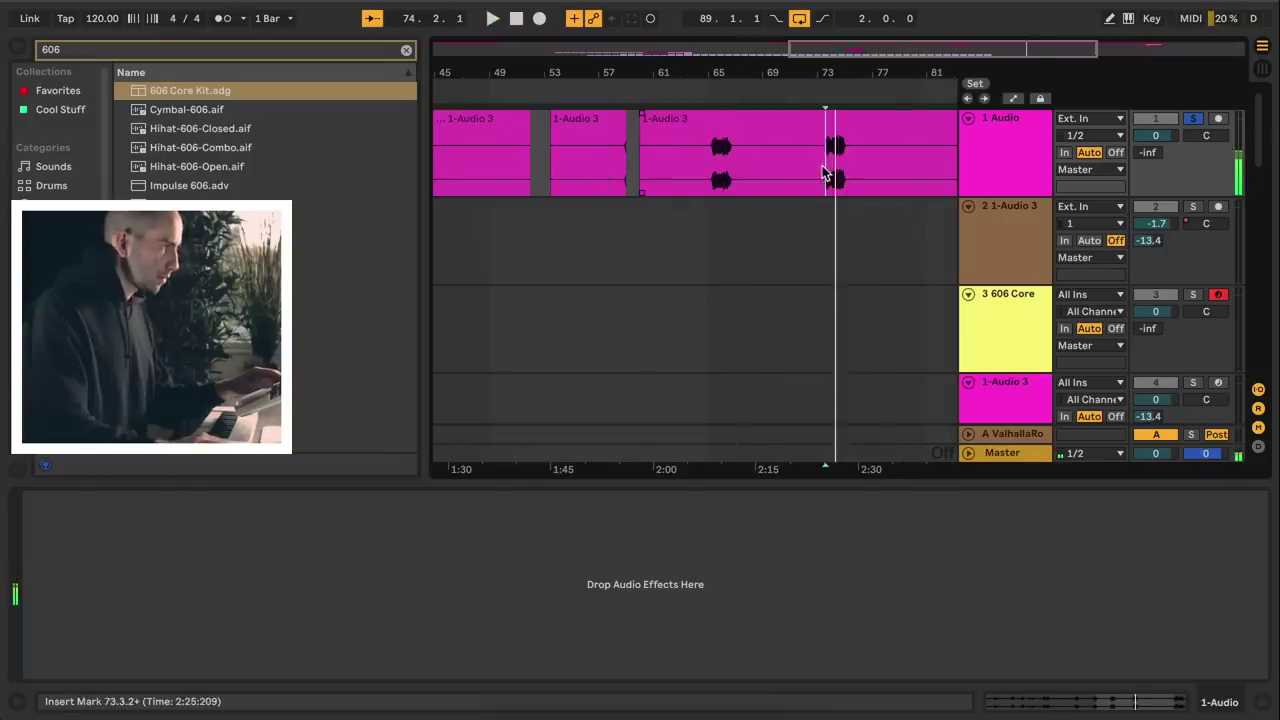
key("space")
left_click_drag(824, 168, 850, 168)
left_click_drag(873, 70, 763, 60)
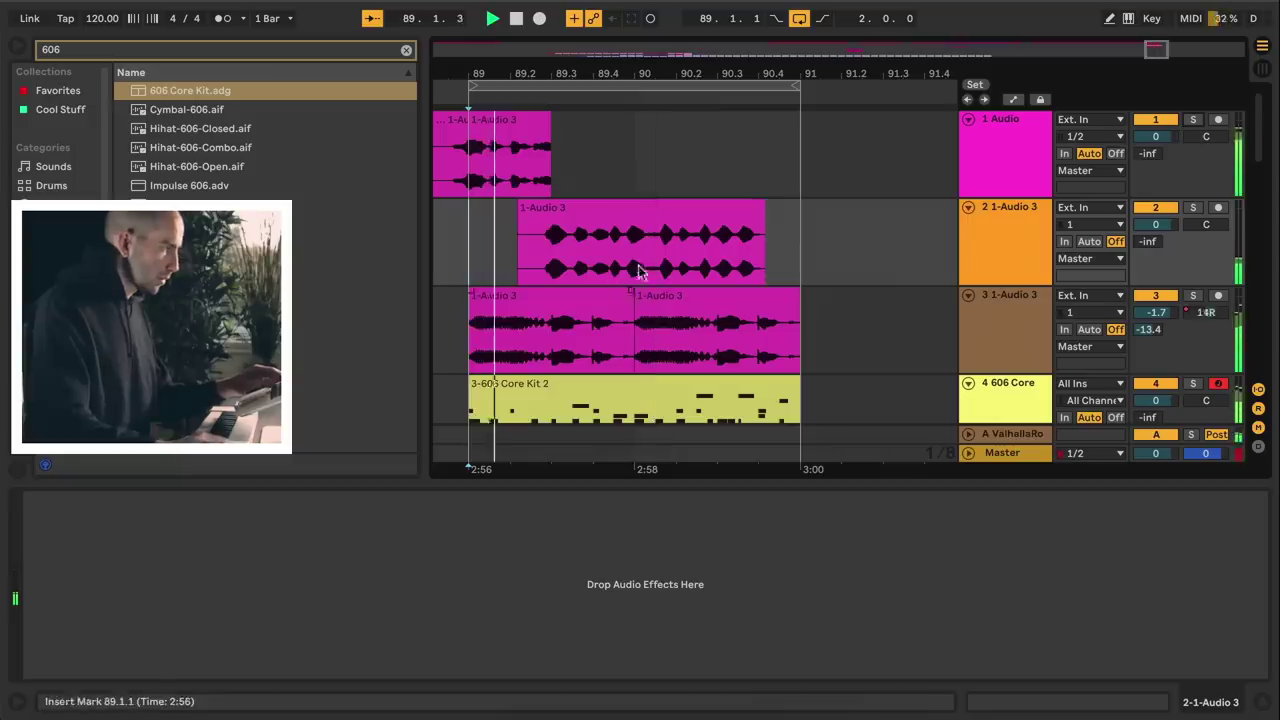
Slice the second track's phrase at bar 89 to a MIDI track and record a slice pattern over bars 89 and 90.
left_click(646, 212)
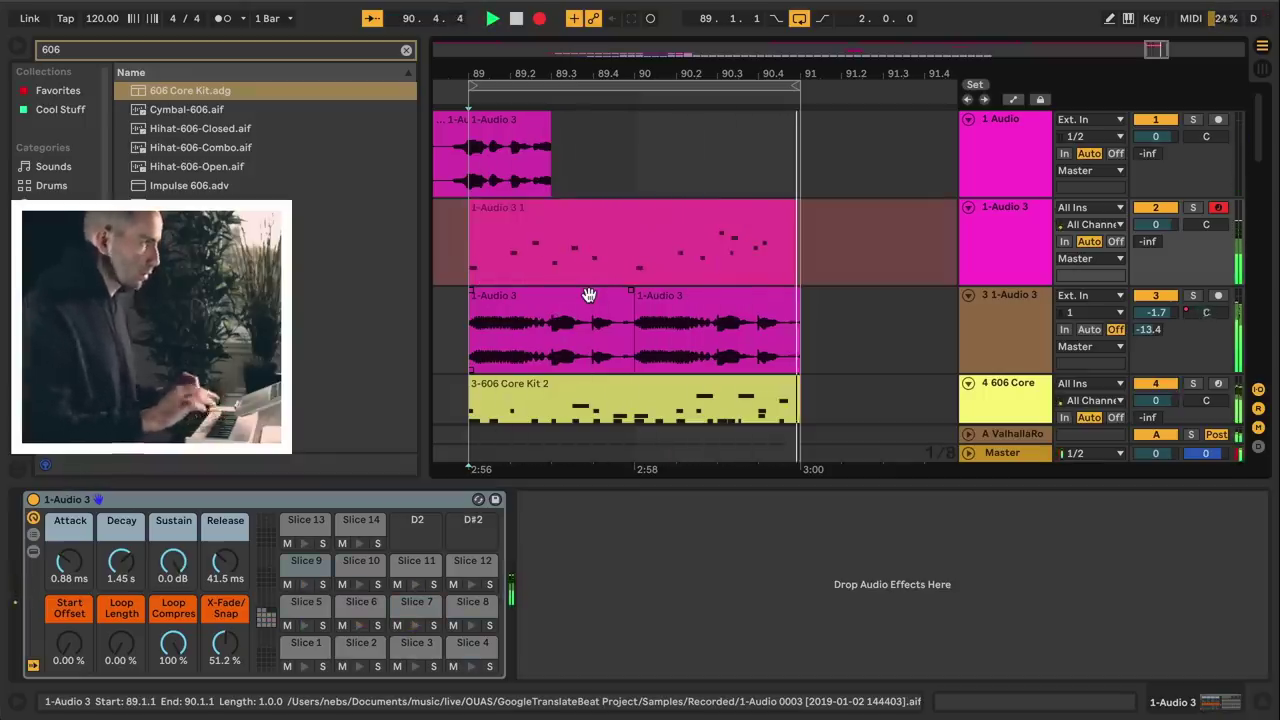
key("space")
Add Chorus to the new slice track and raise its modulation amount and rate during playback.
key("ctrl+f")
type("chorus")
key("Down")
key("Return")
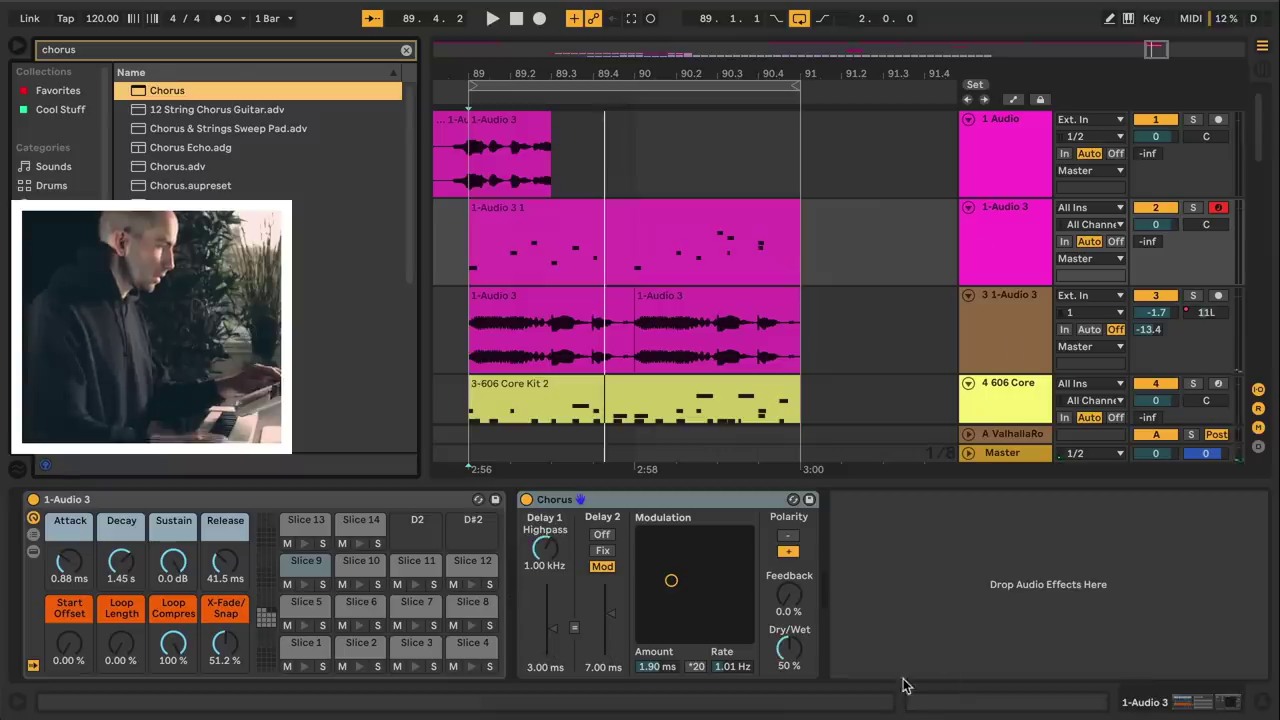
key("space")
mouse_move(671, 580)
left_mouse_down()
mouse_move(692, 587)
mouse_move(667, 565)
left_mouse_up()
key("space")
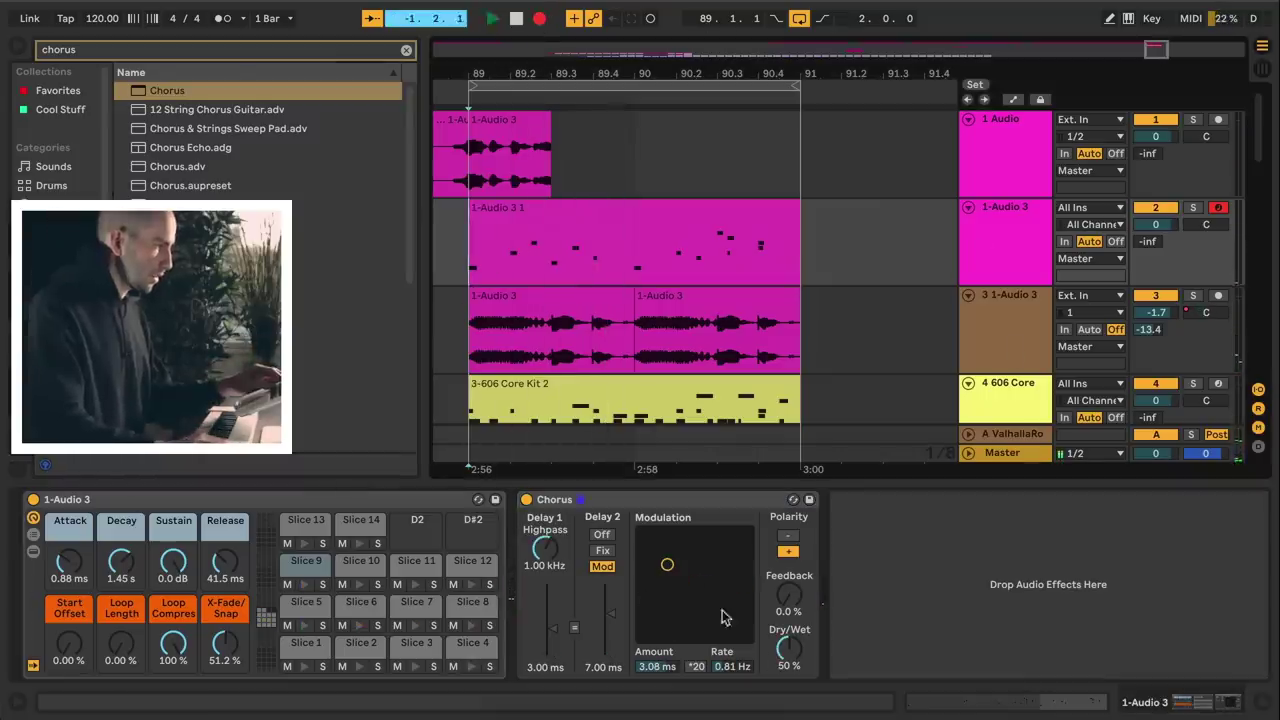
key("space")
left_click_drag(670, 572, 726, 534)
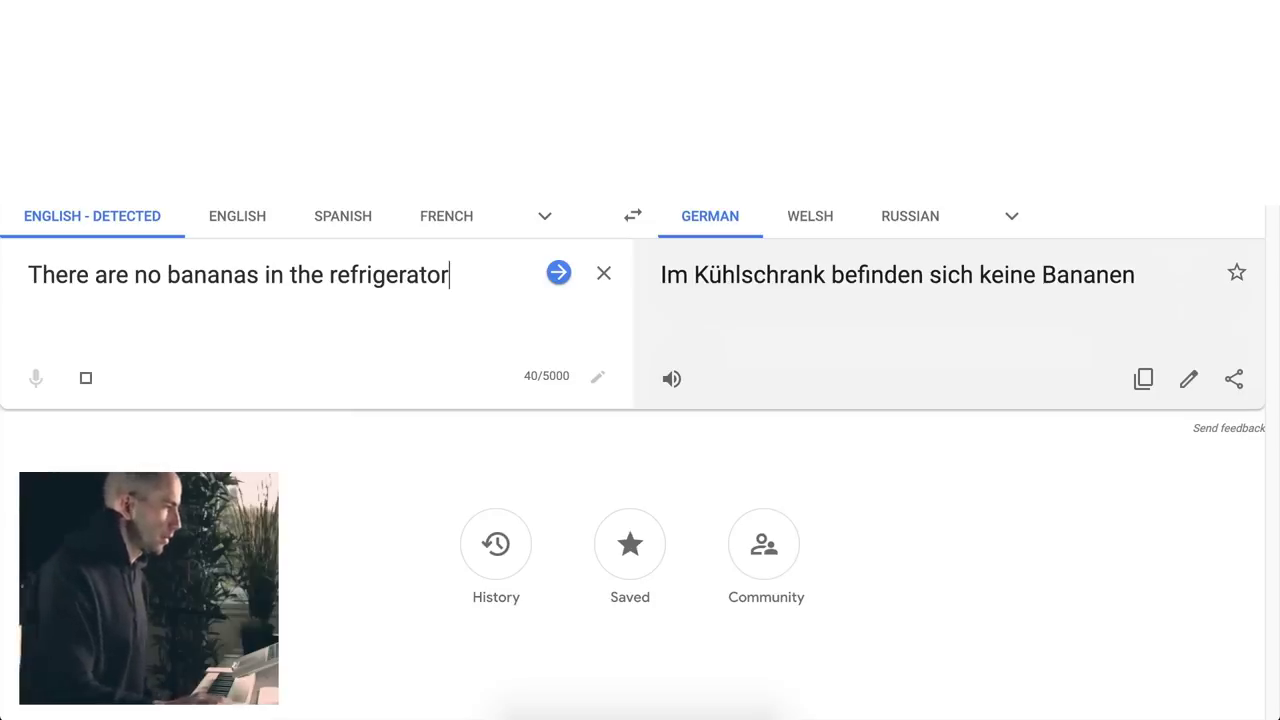
Switch to Google Translate and play the German translation of "There are no bananas in the refrigerator" aloud.
left_click(671, 378)
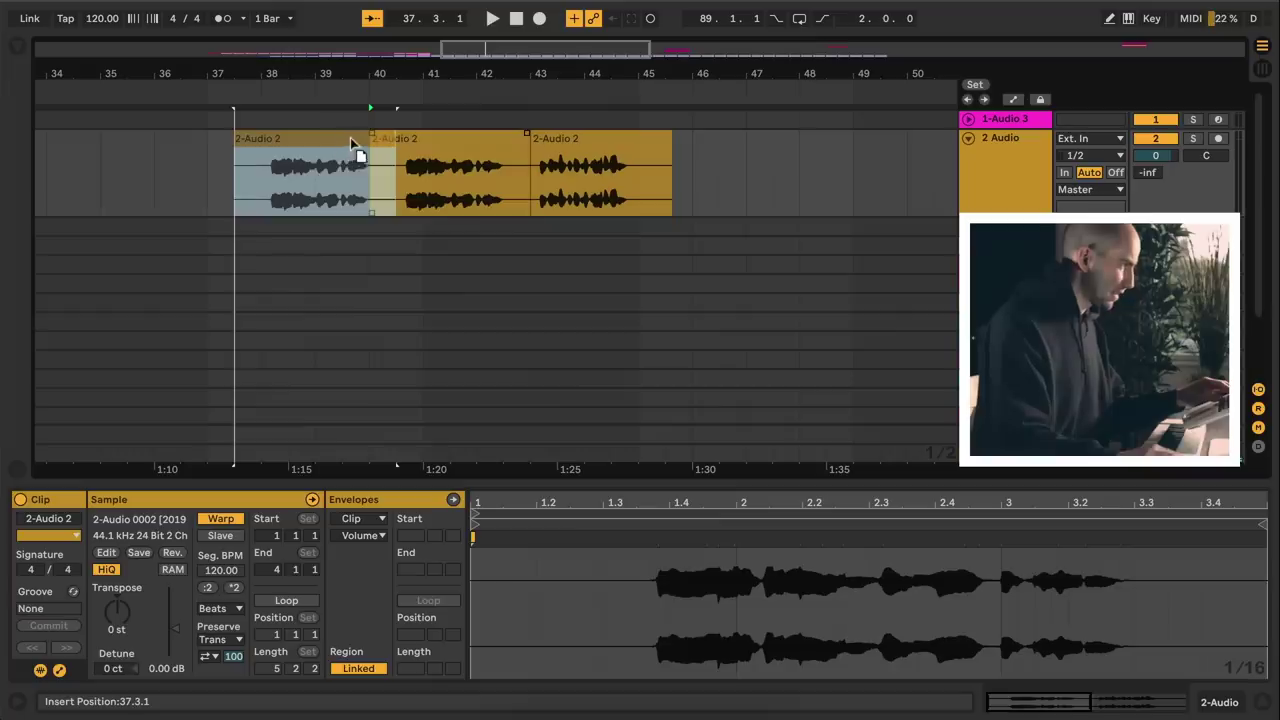
Align the recorded phrase to bar 38, starting at 1.3.4 of its sample, and repeat its two-bar loop up to bar 42.
left_click_drag(350, 138, 354, 142)
left_click(279, 184)
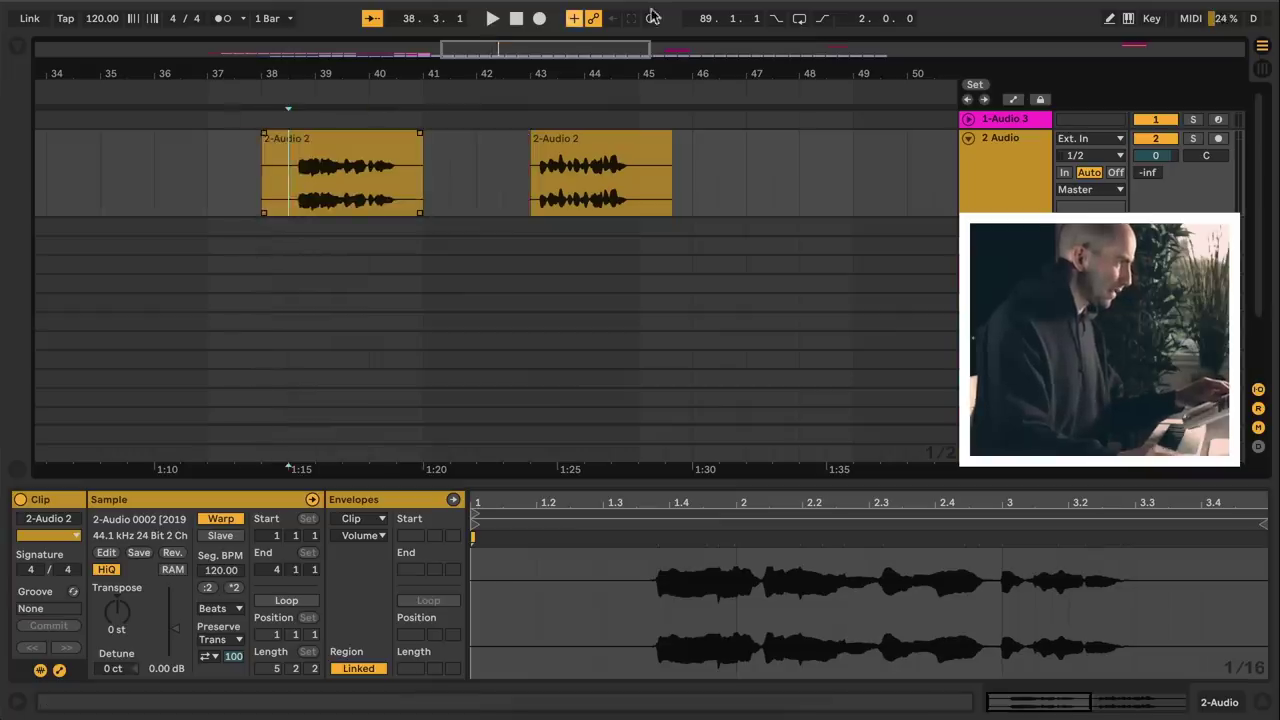
left_click_drag(663, 74, 697, 128)
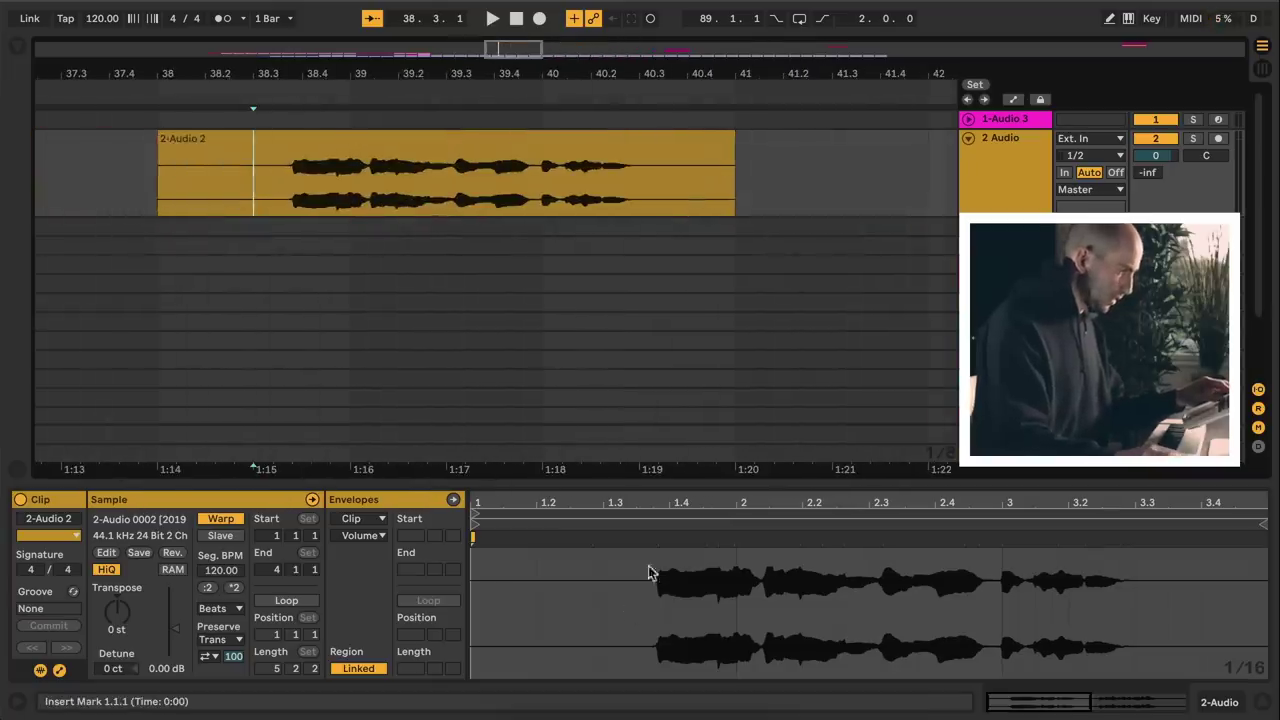
key("space")
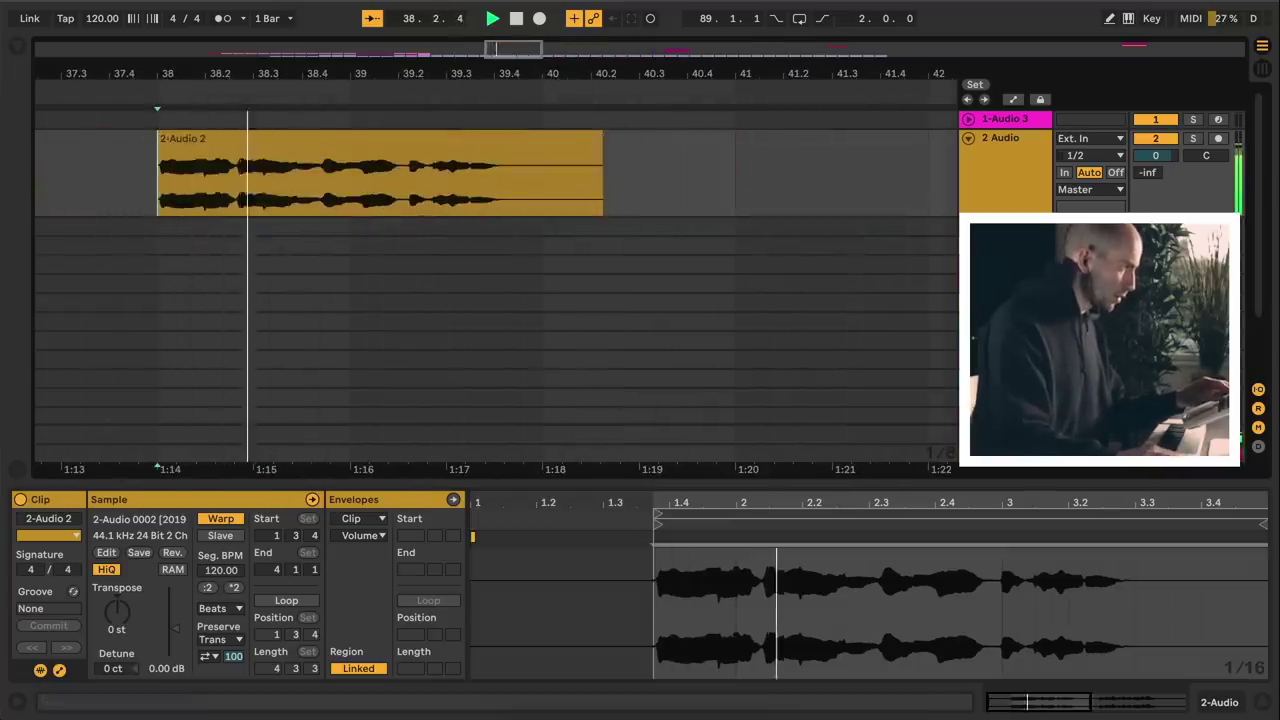
left_click_drag(494, 69, 870, 118)
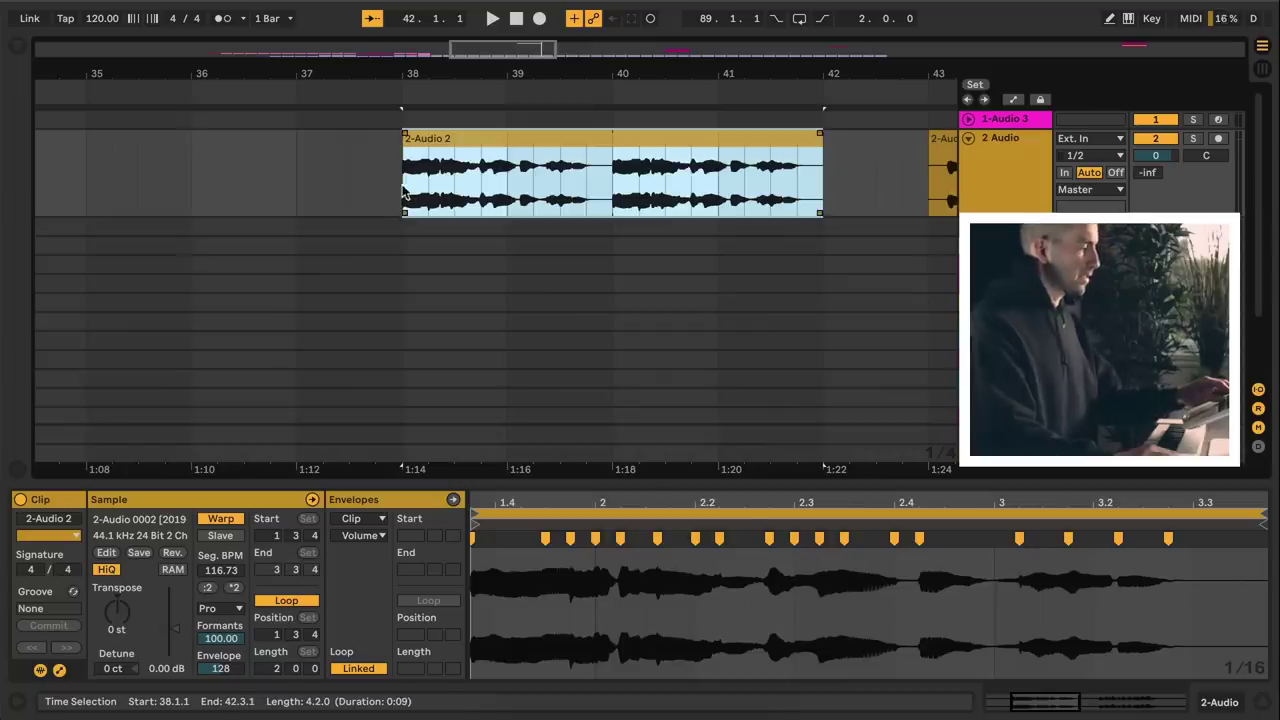
Play the repeated phrase from bar 38 and lower the clip's formants to 91.41.
left_click(405, 200)
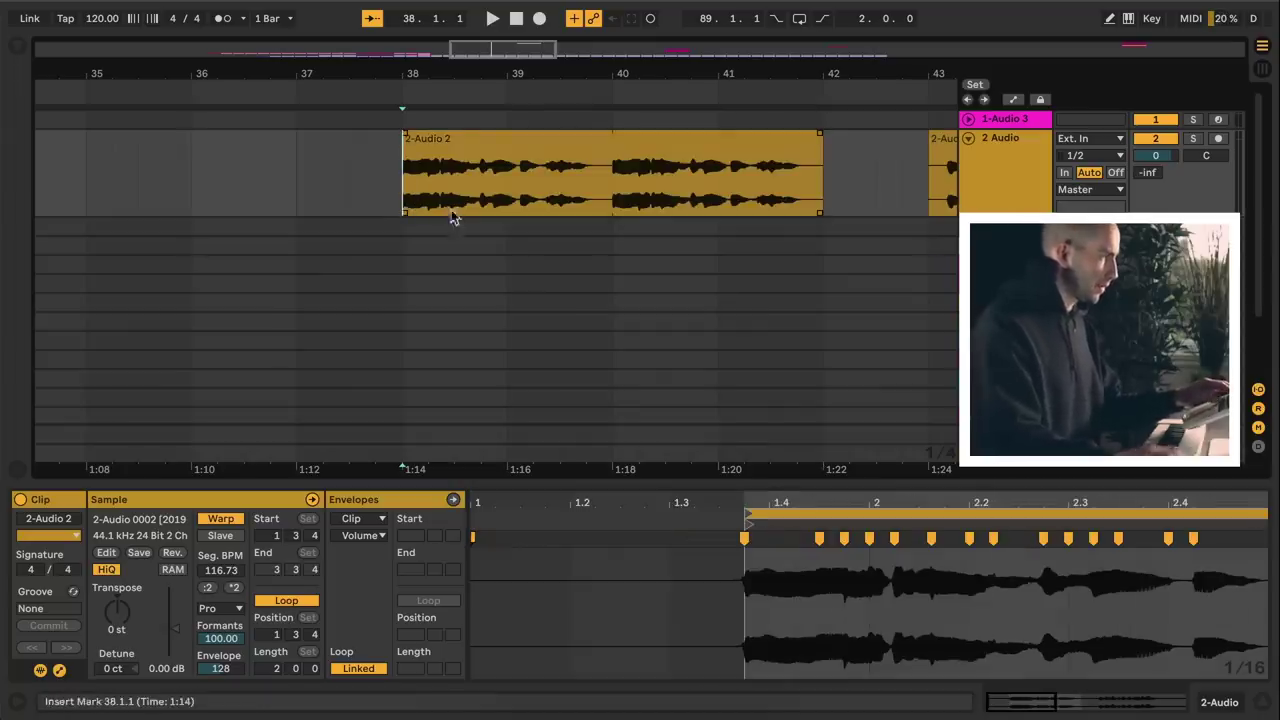
key("space")
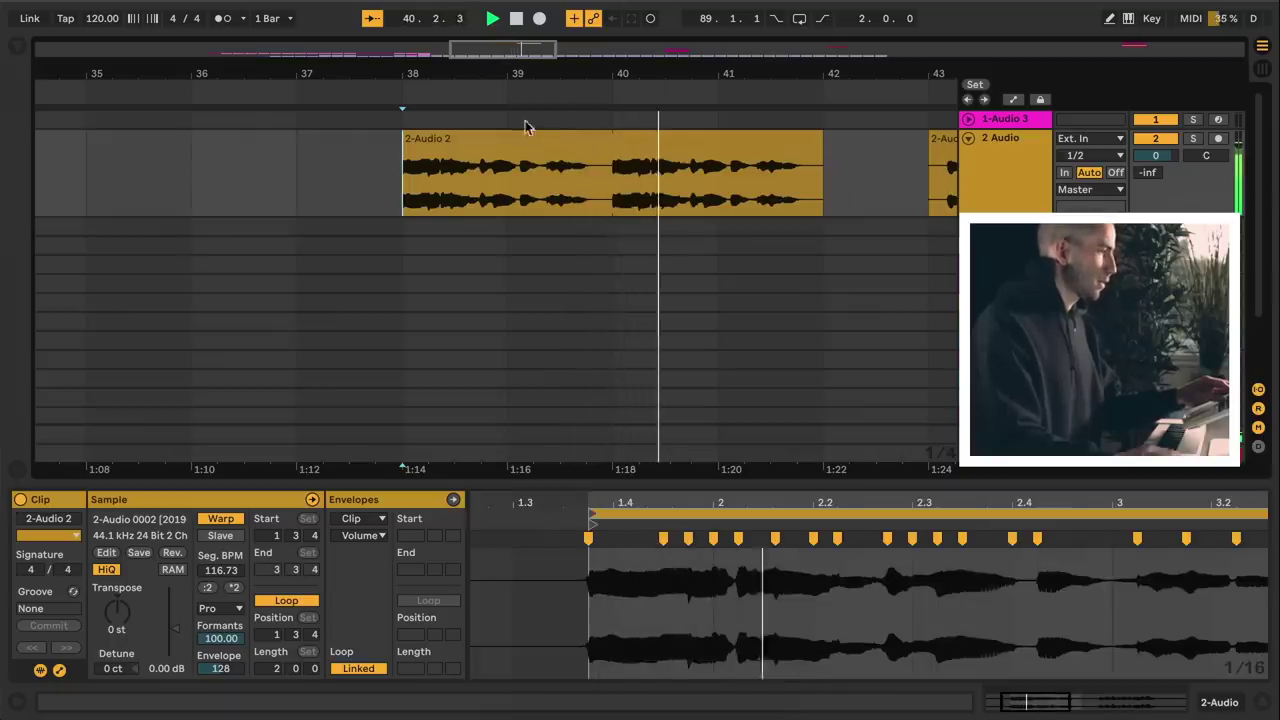
left_click(586, 137)
key("space")
left_click_drag(124, 614, 124, 630)
key("space")
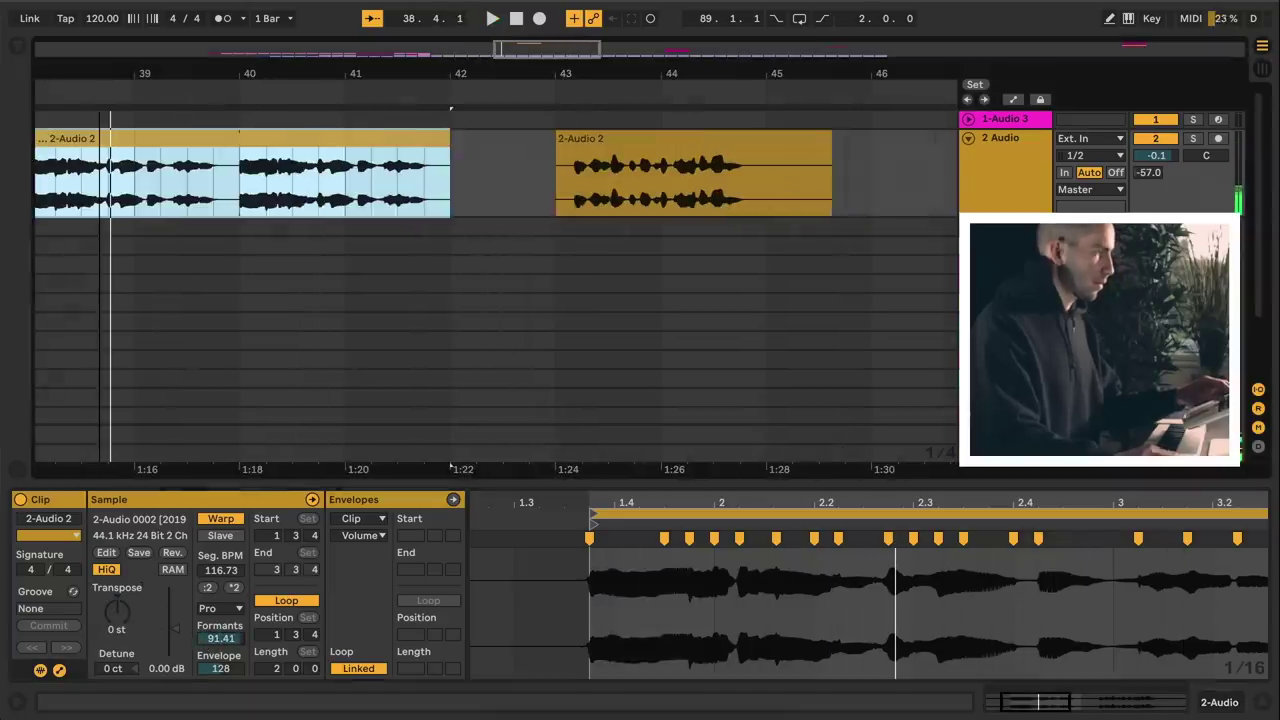
Loop the phrase at bar 43 in two-bar repeats up to bar 47, with -4 st transpose, Complex Pro warping and 47.66 formants.
left_click(573, 201)
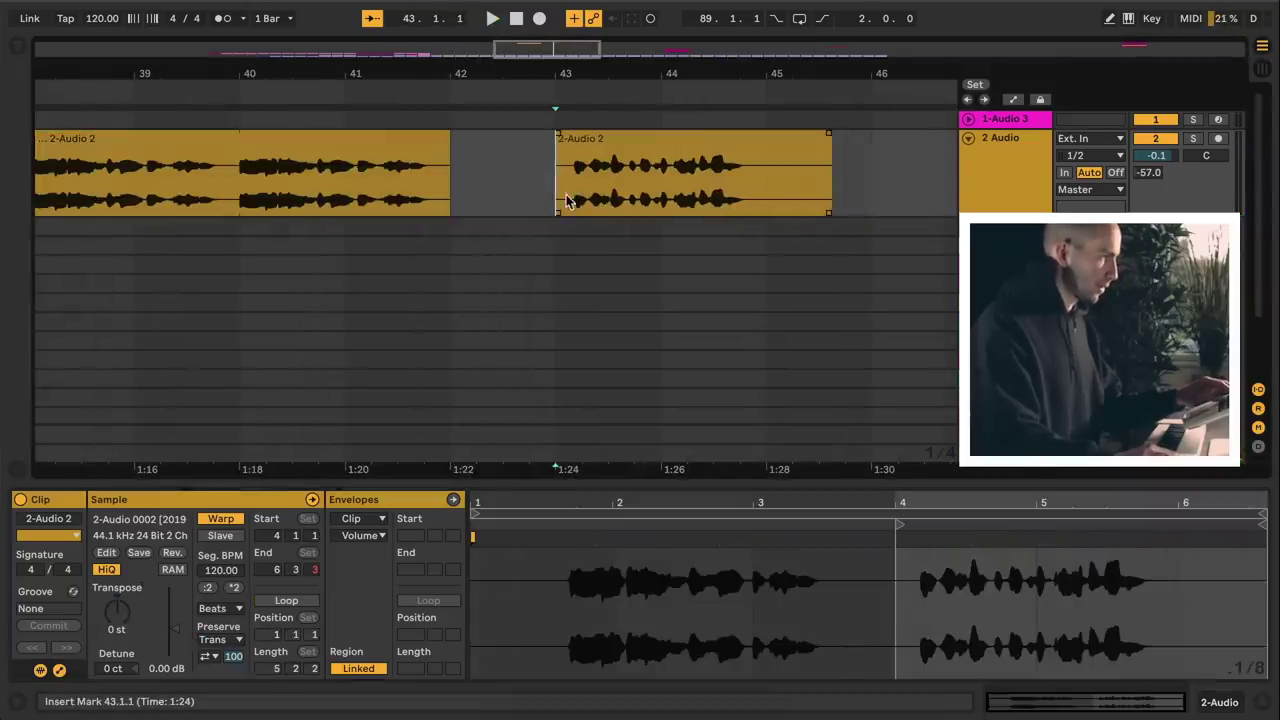
left_click(574, 160)
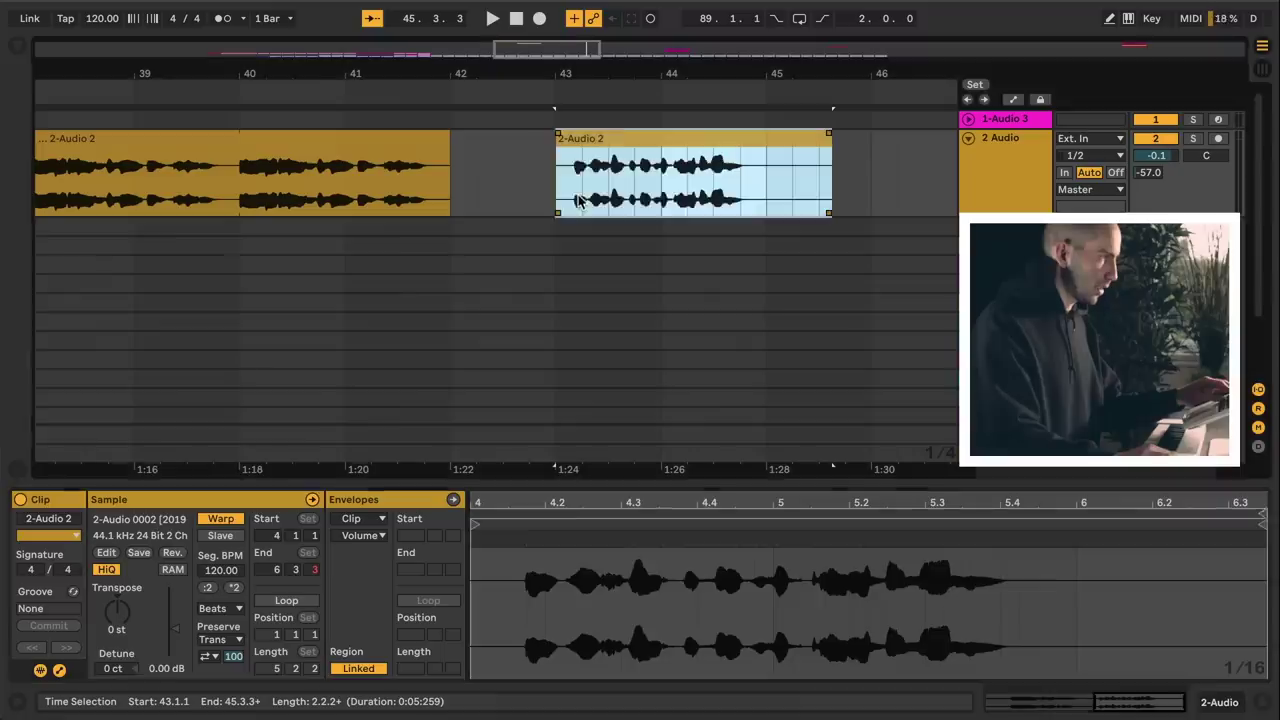
key("space")
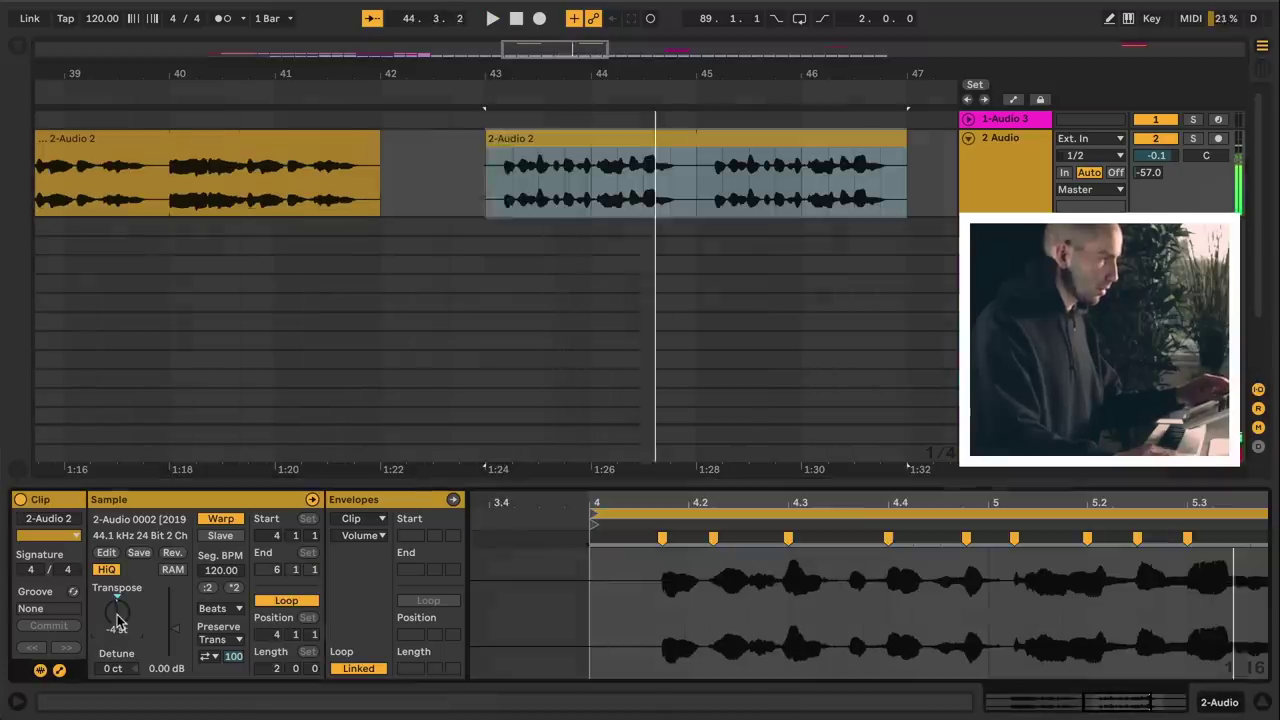
key("space")
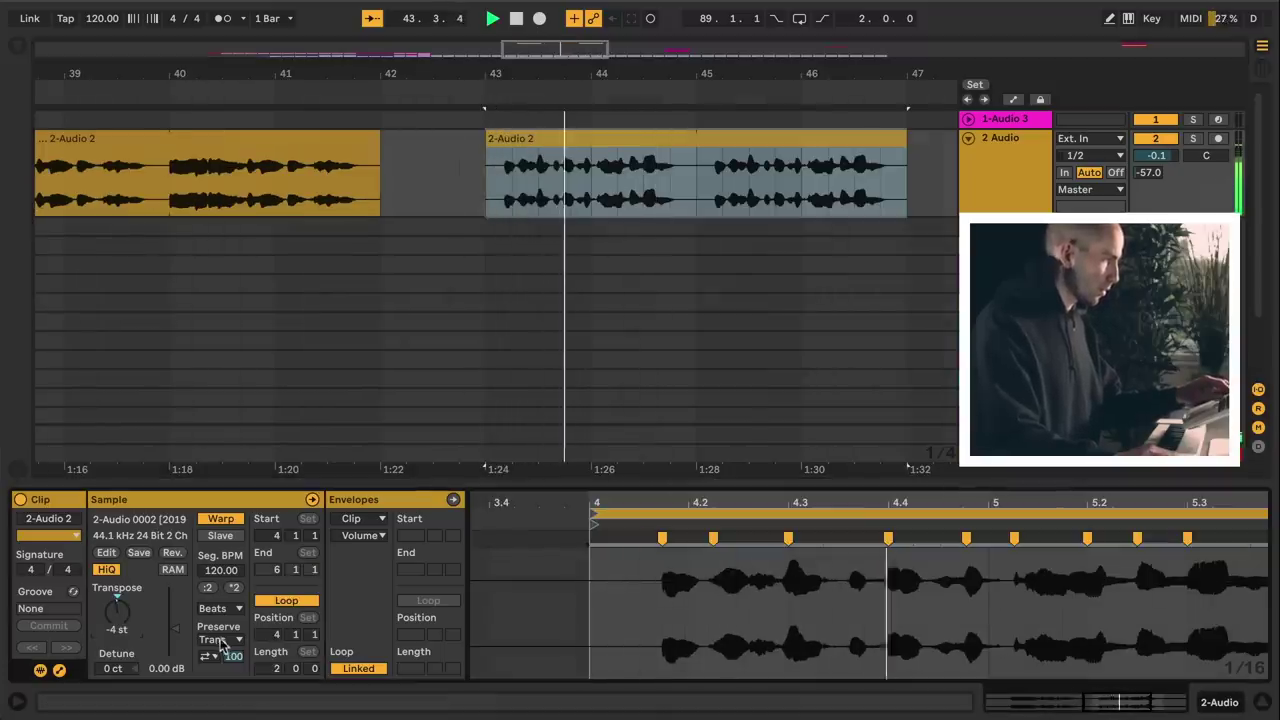
left_click(222, 608)
left_click(231, 694)
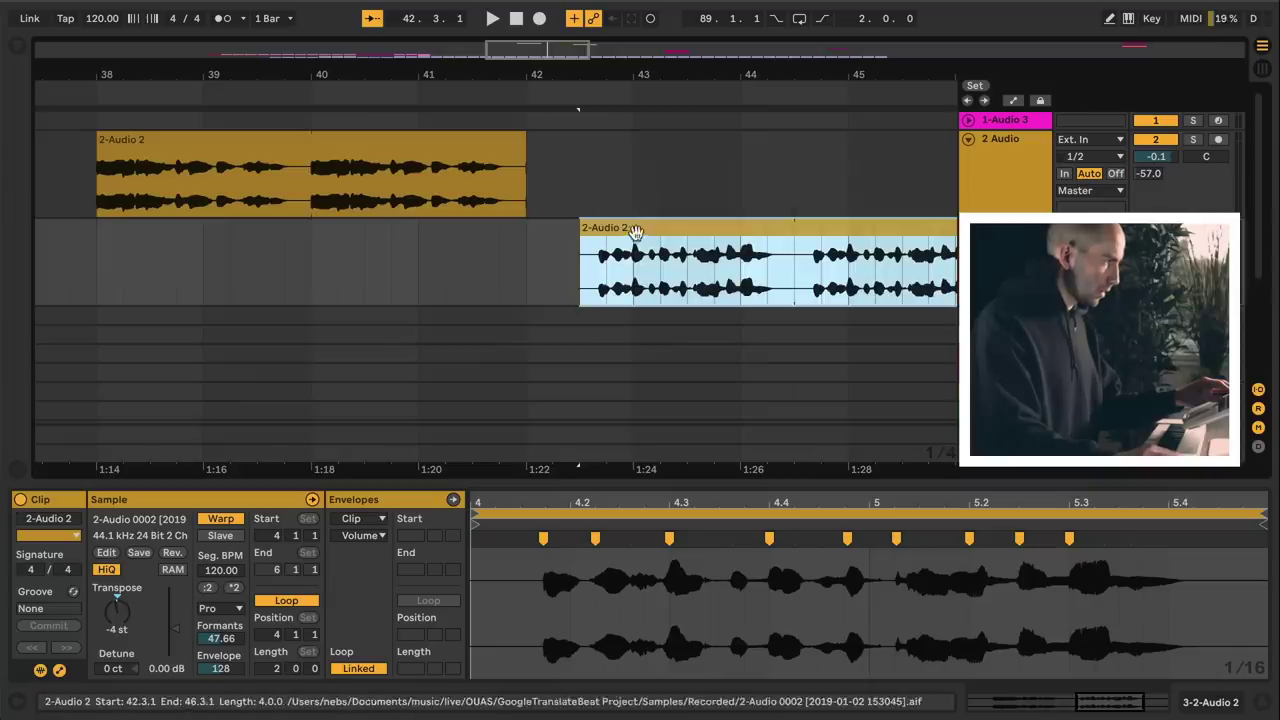
Audition the transposed clip against the first phrase at bar 38 on its own track, and move it to start at bar 42.
left_click_drag(635, 231, 171, 257)
key("space")
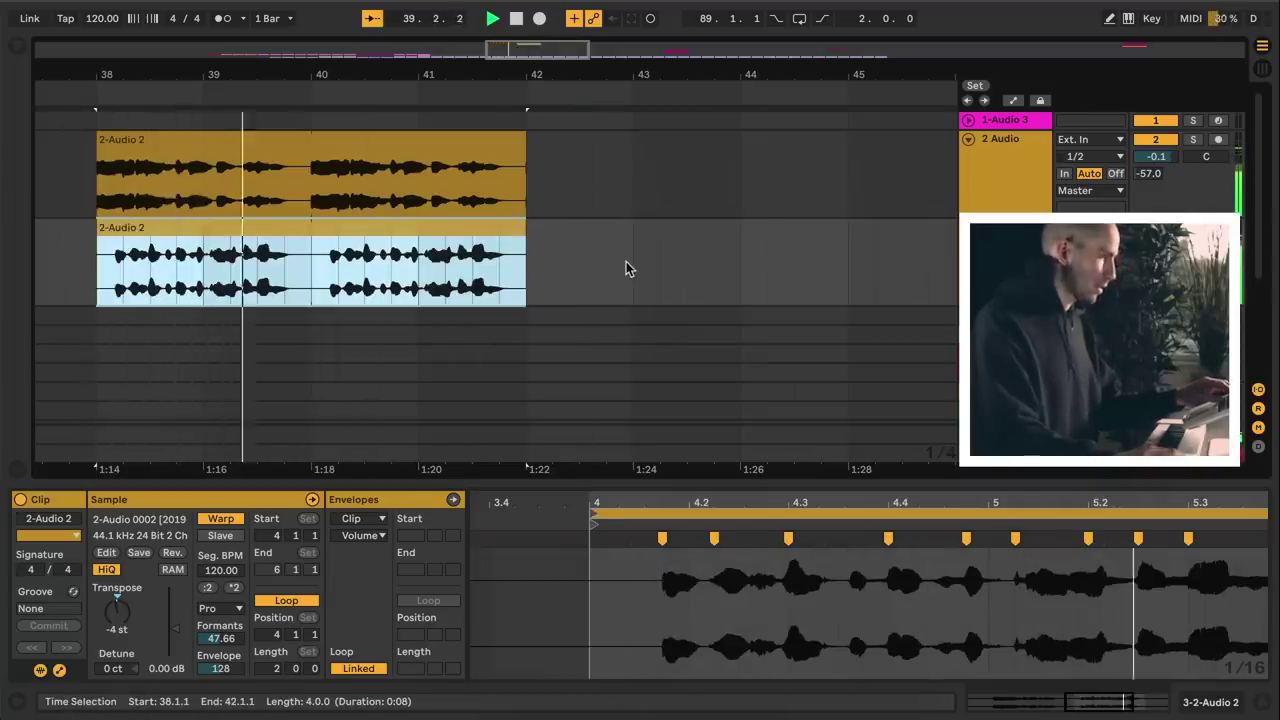
left_click_drag(351, 230, 781, 243)
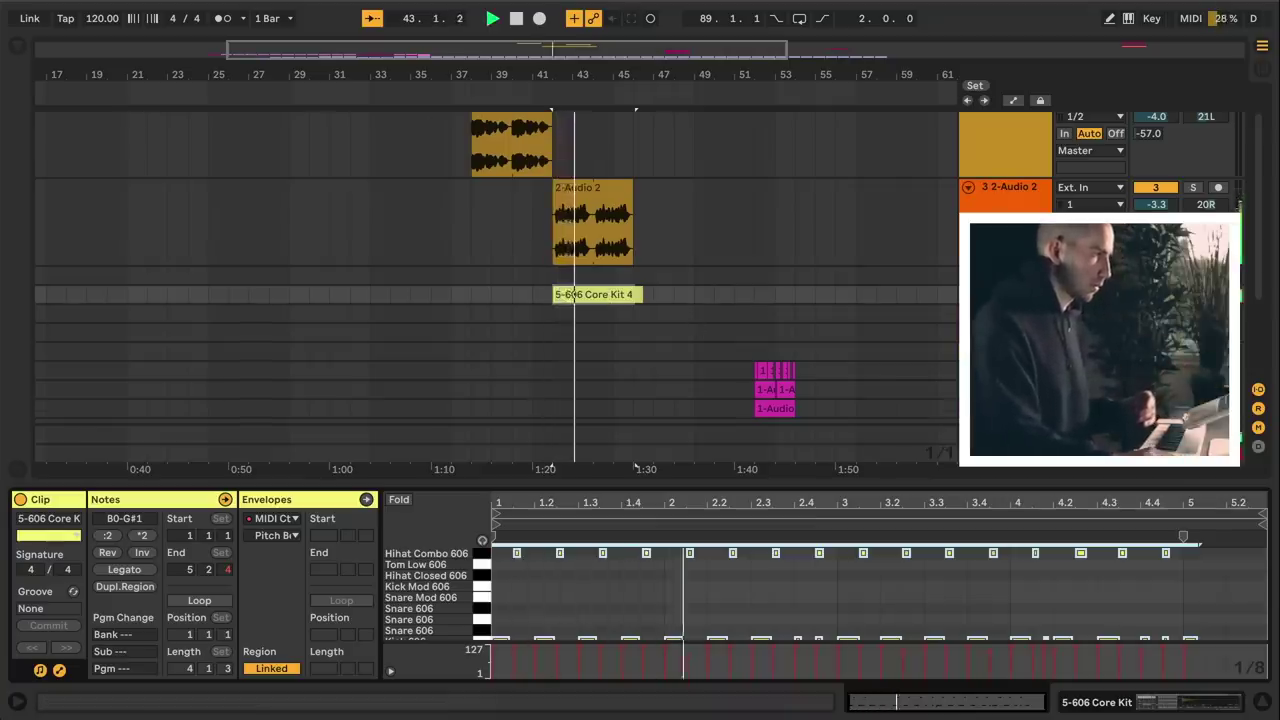
Process the Impulse track with Drum Buss at 26% crunch and 74% boom, and start recording its pattern from bar 38.
left_click(968, 295)
left_click(660, 351)
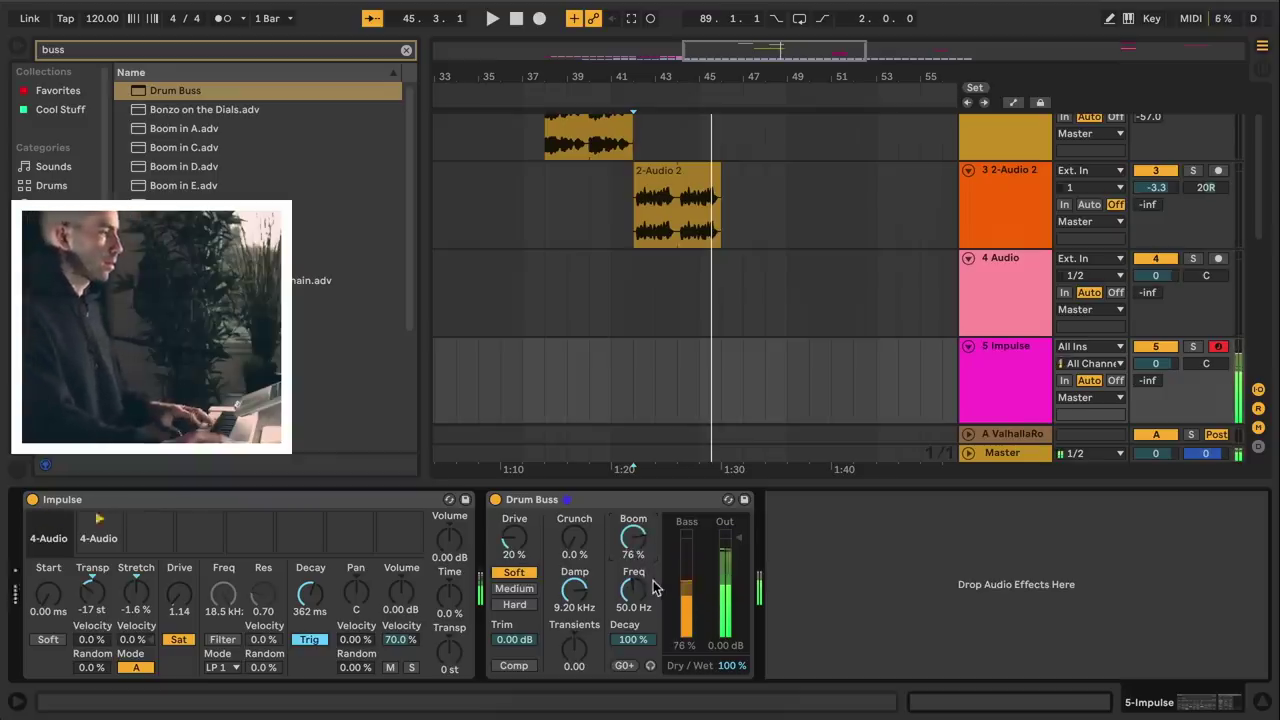
left_click(544, 145)
key("F9")
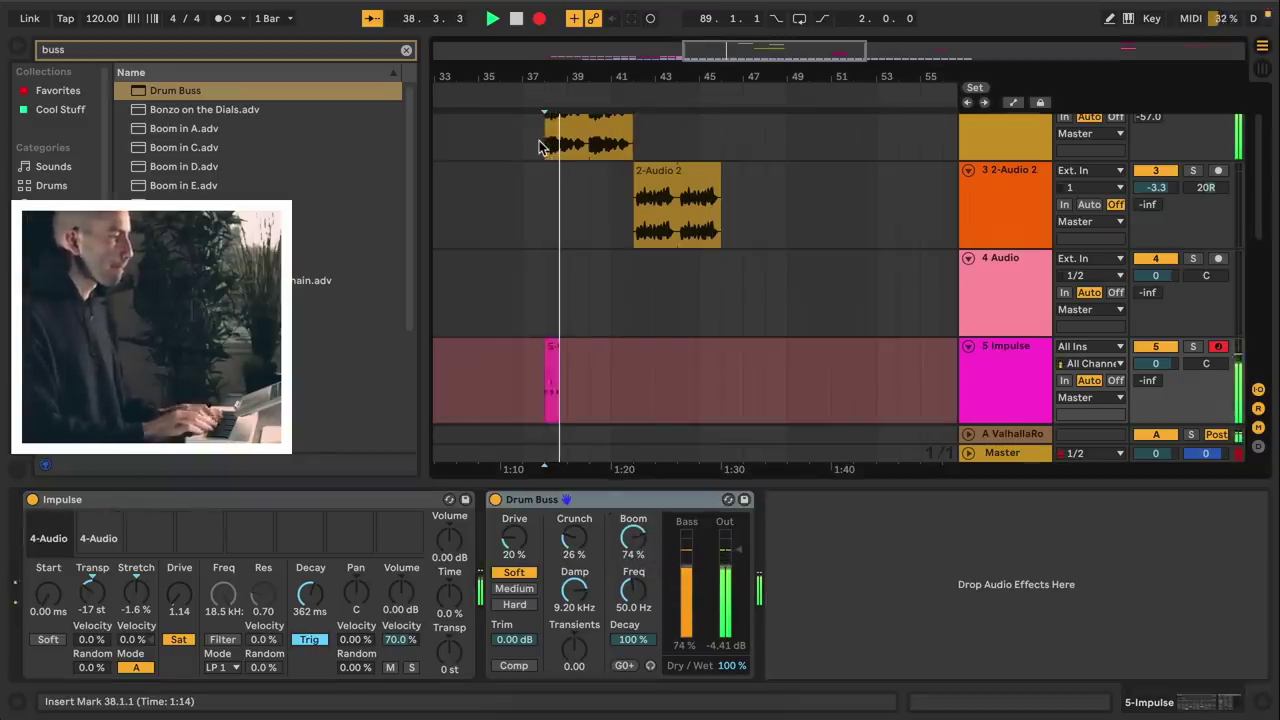